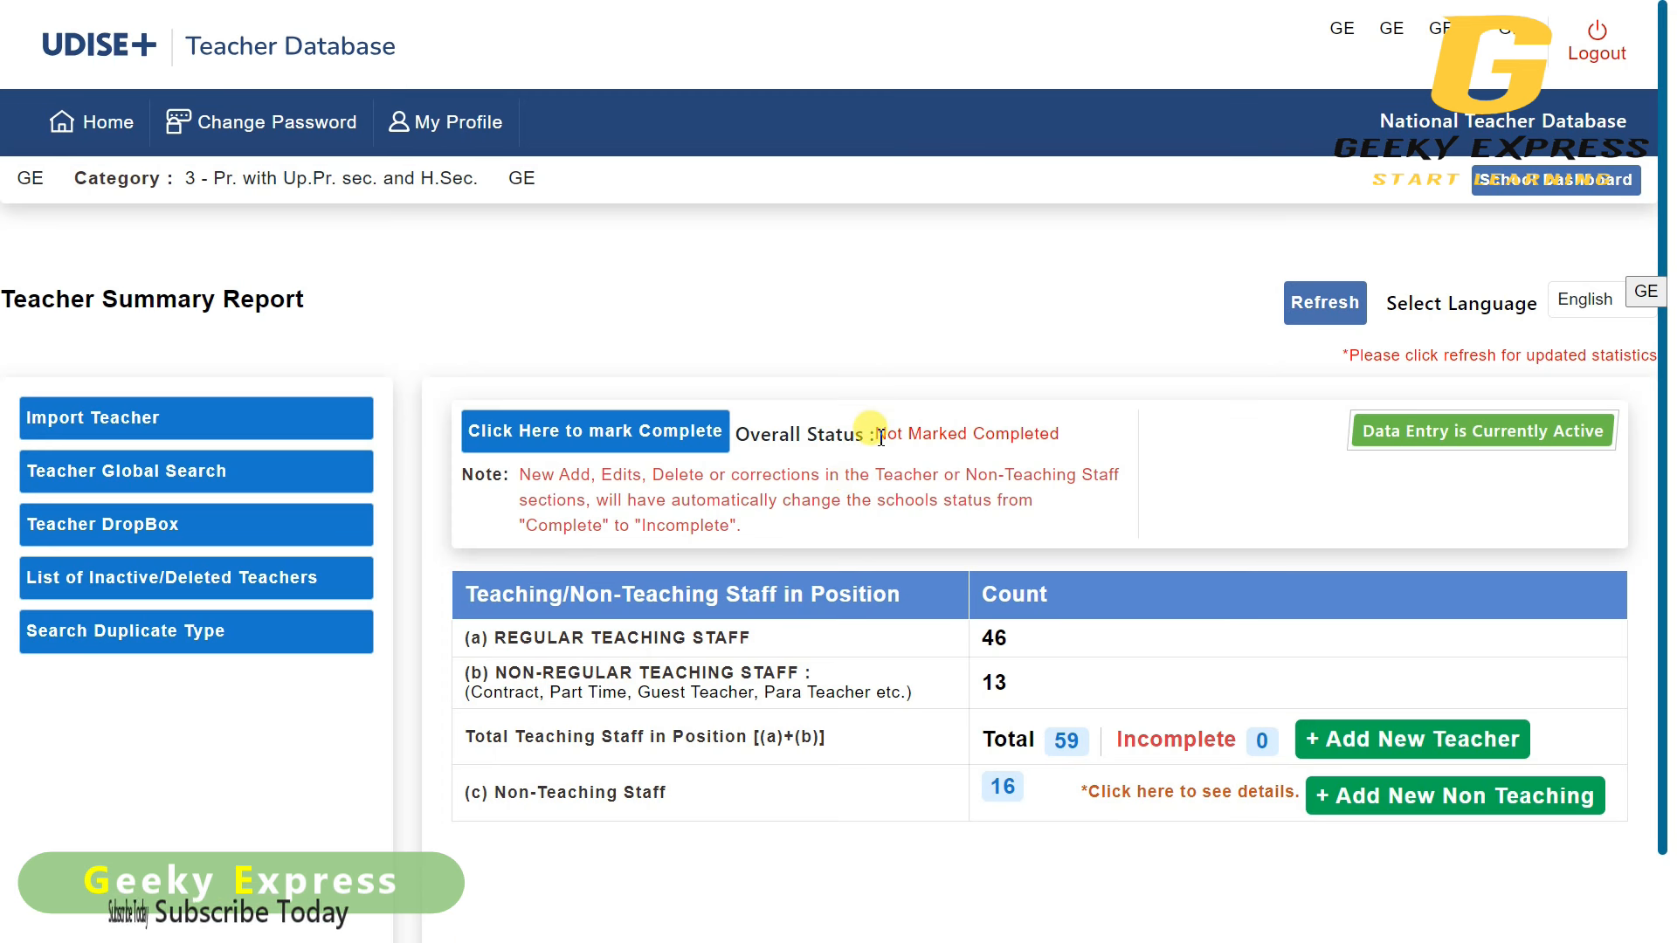
- Review the Teacher Summary Report's overall completion status and the total teaching and non-teaching staff rows
drag(880, 437, 1076, 443)
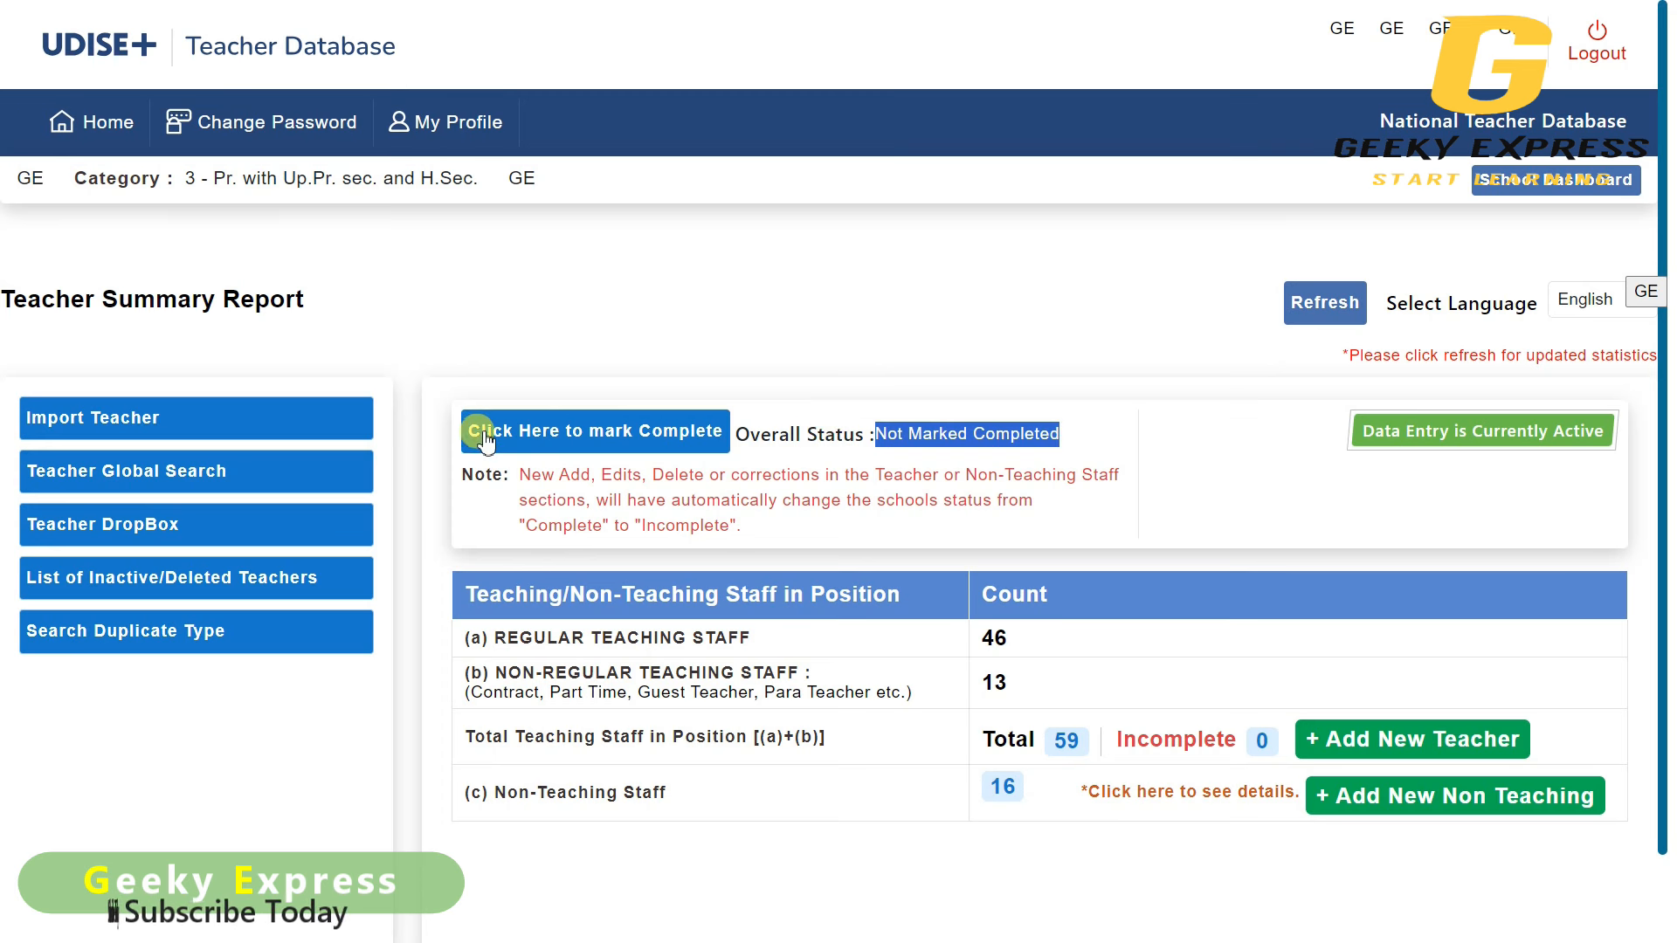
click(888, 443)
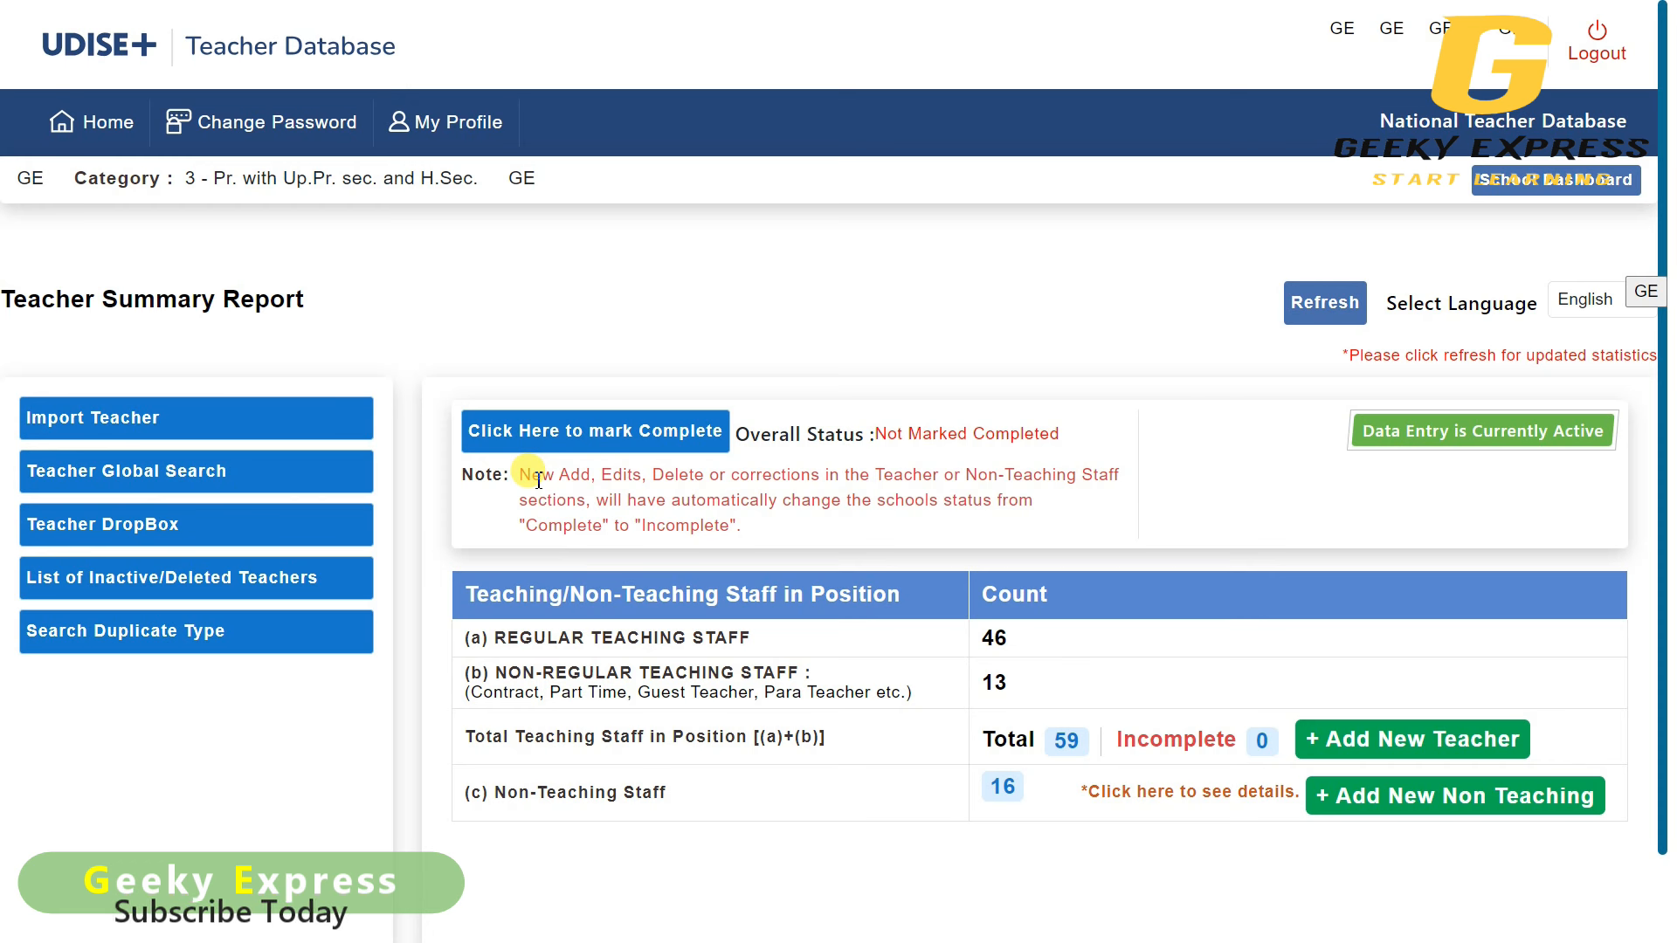
drag(876, 435, 1079, 437)
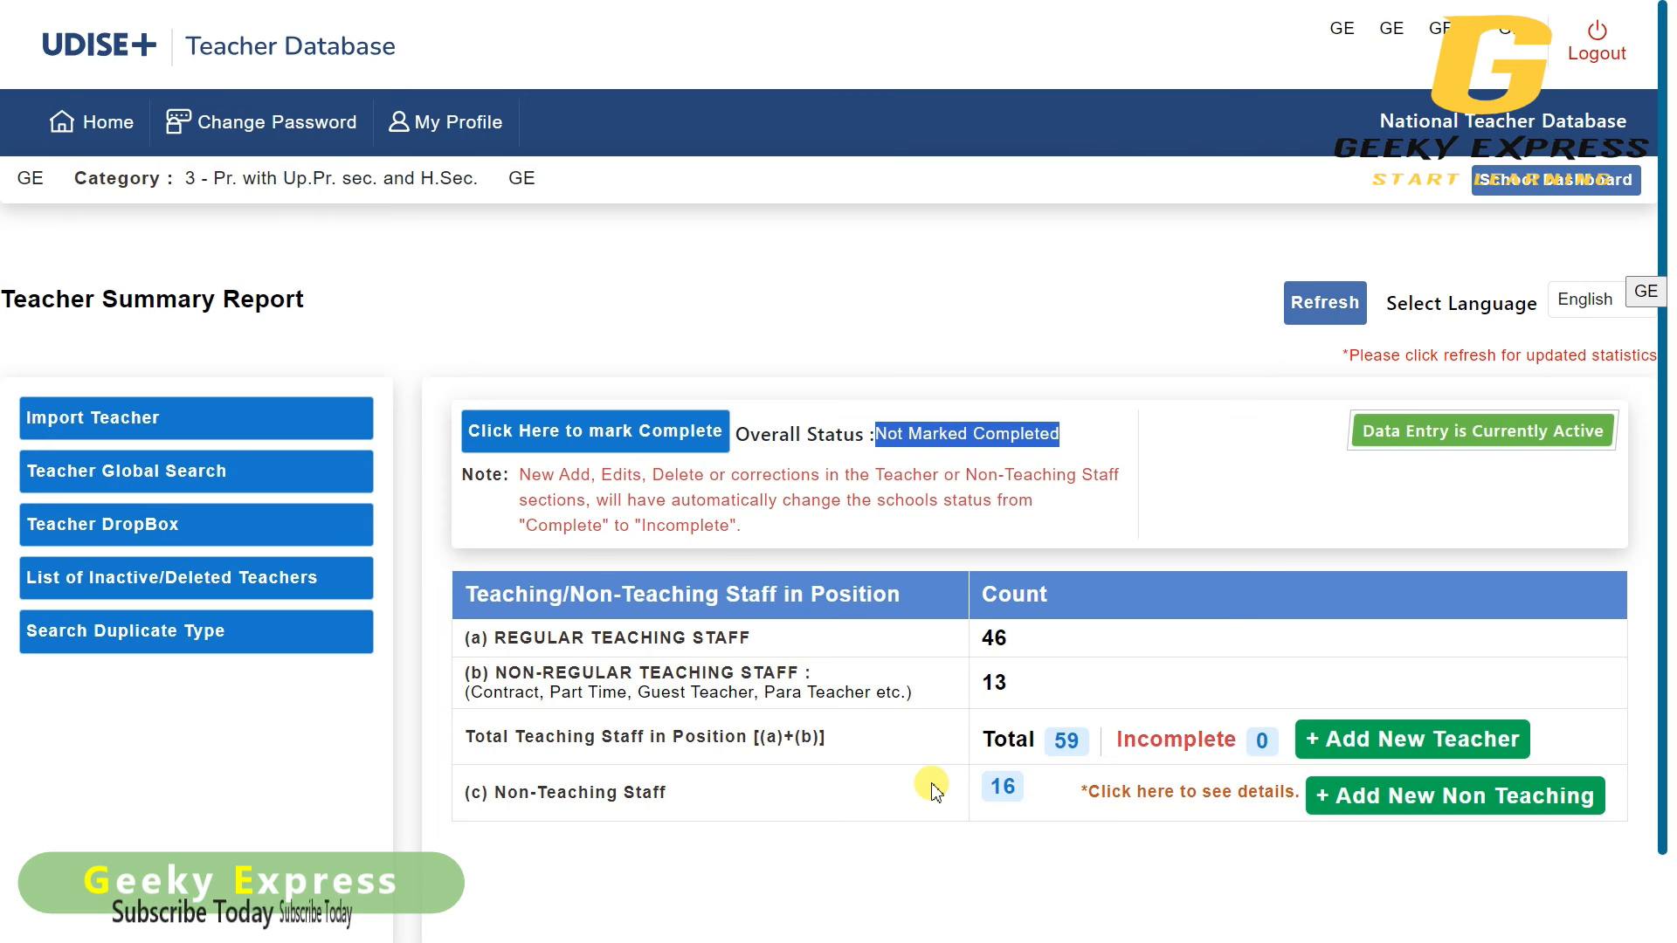
drag(464, 791, 1224, 854)
click(1230, 852)
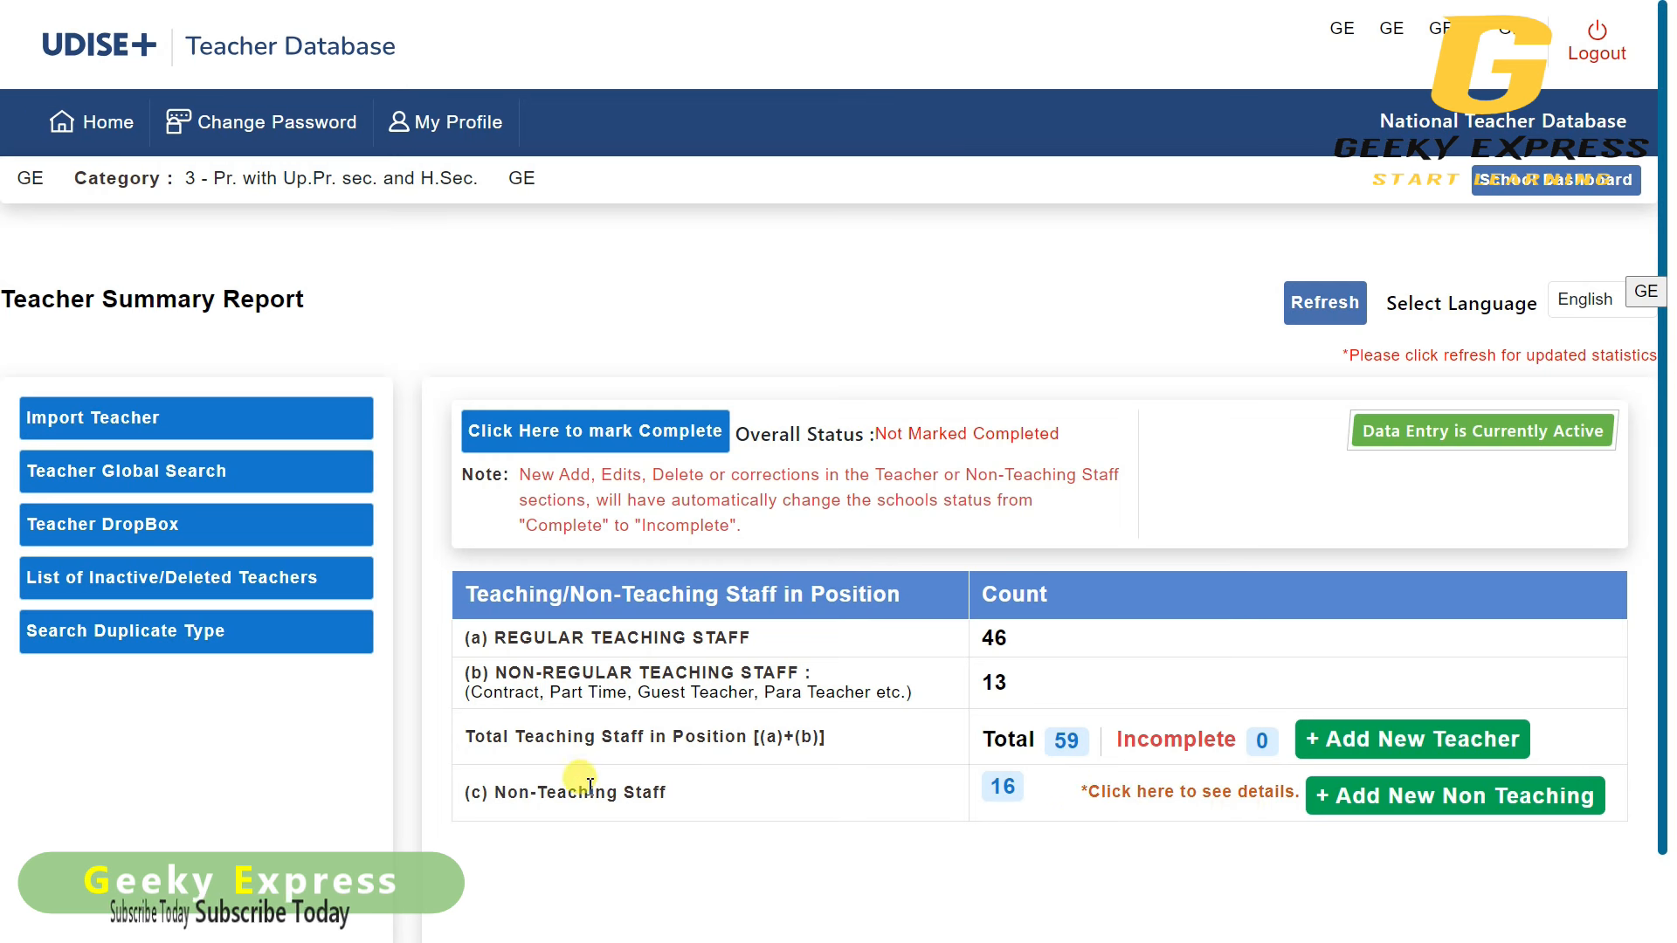
drag(458, 737, 836, 753)
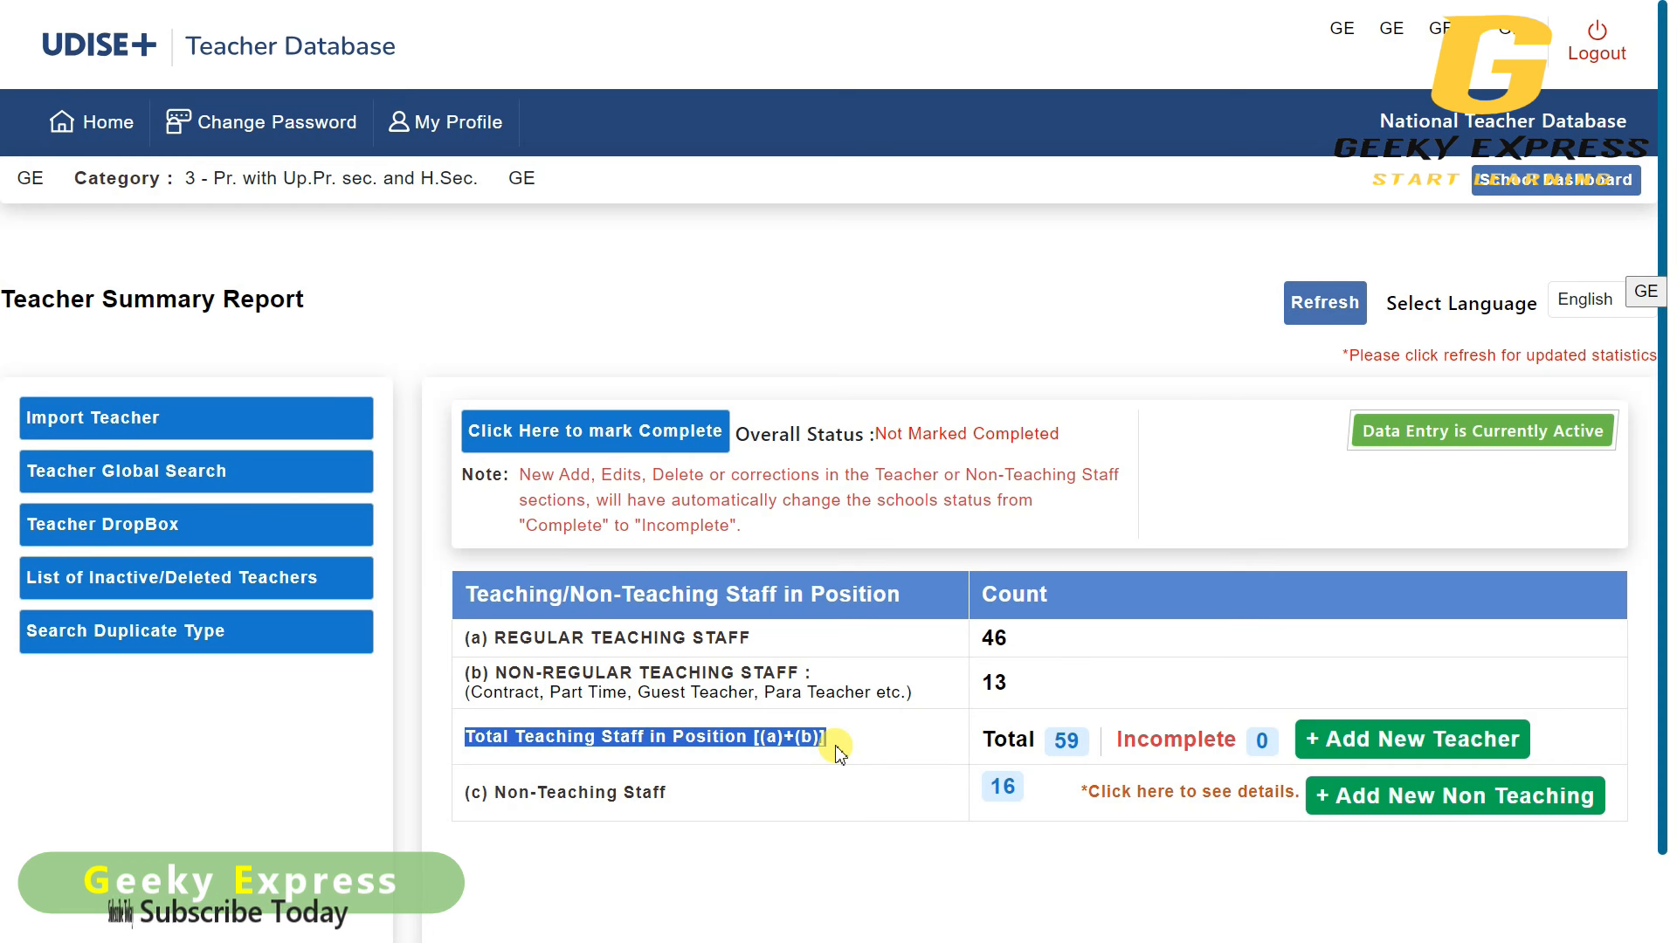
drag(462, 792, 695, 811)
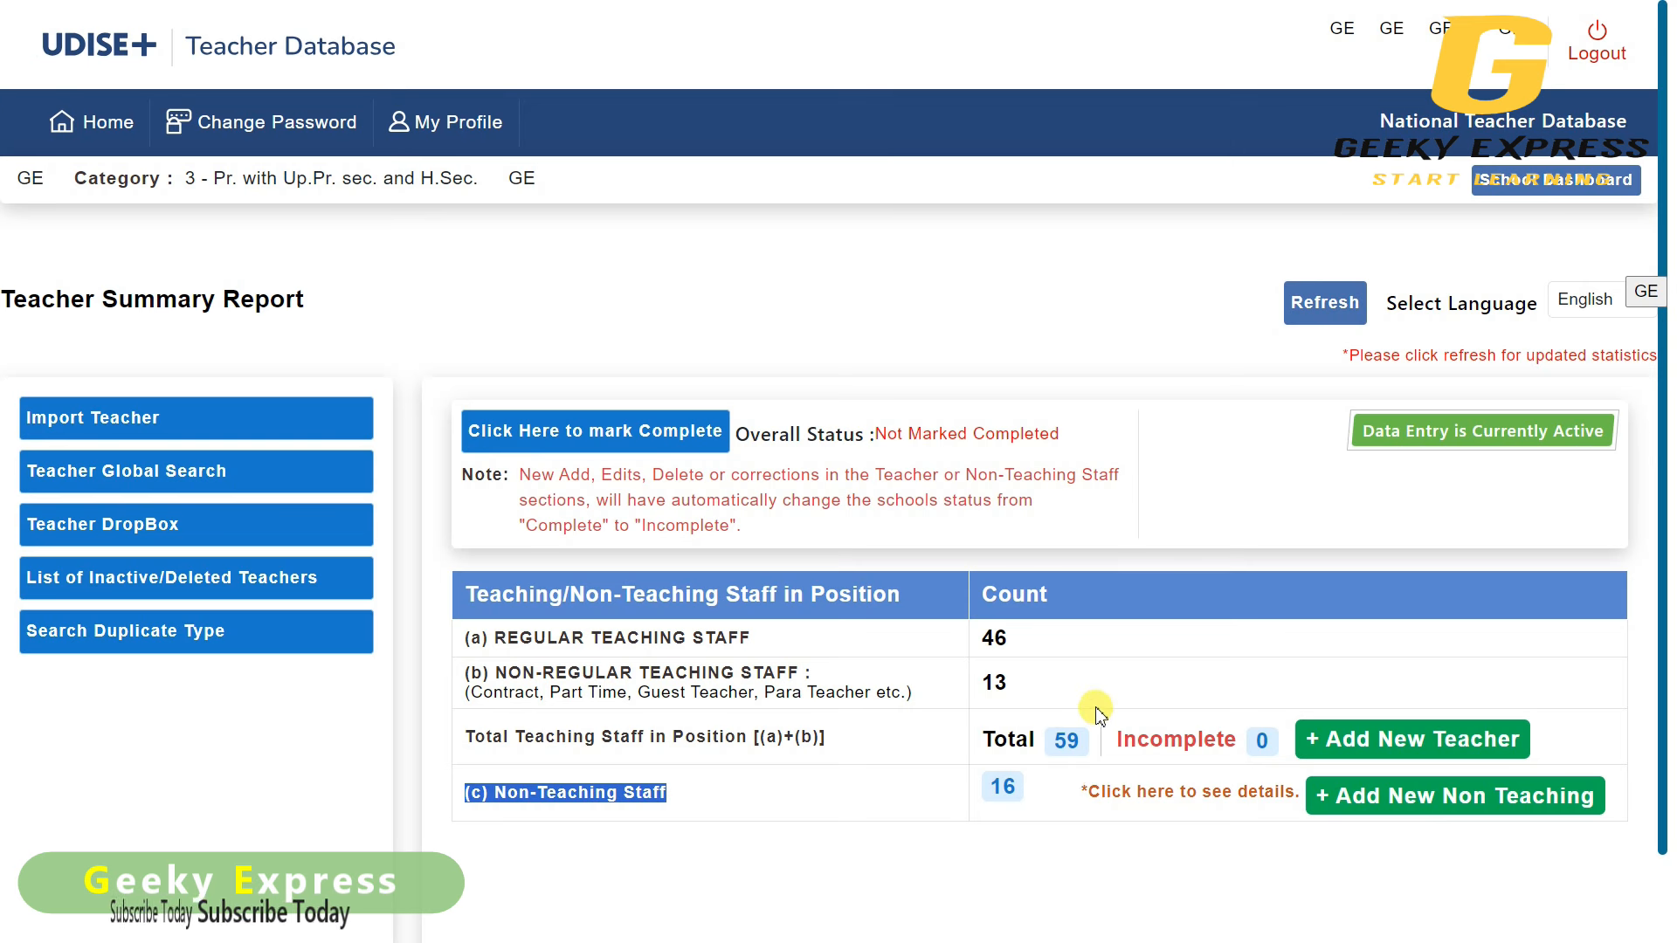
- Open the detailed list behind the total teaching staff count and look through its first page of teacher entries
click(1068, 741)
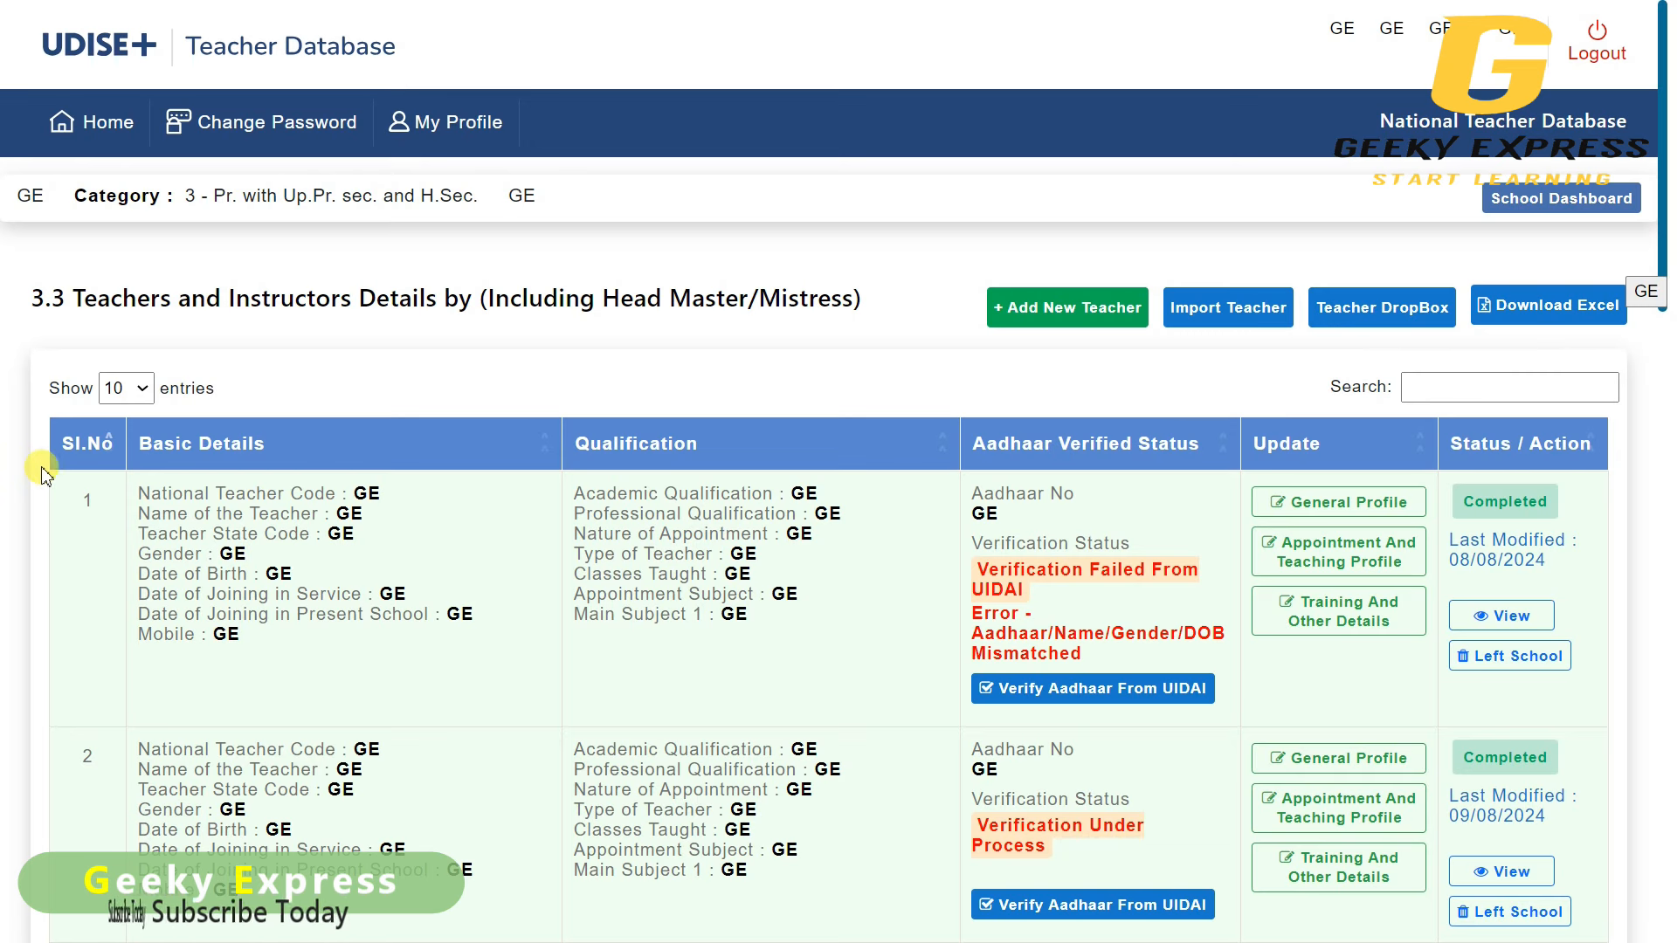
scroll(30, 524, down, 7)
scroll(33, 542, down, 14)
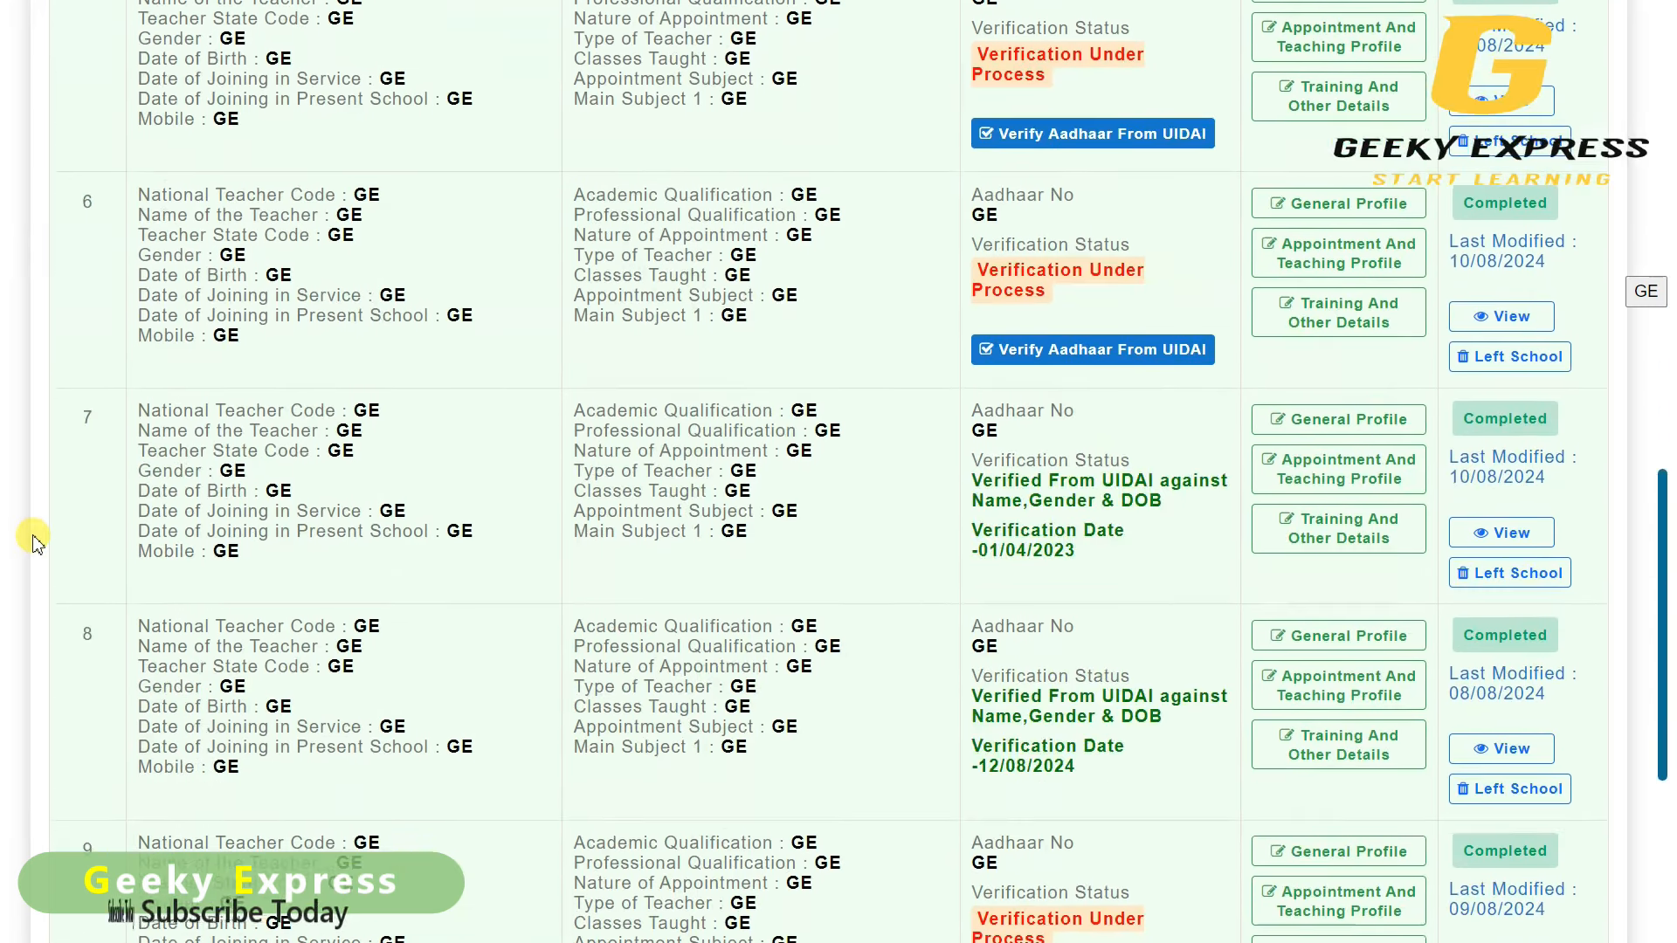
scroll(34, 542, up, 15)
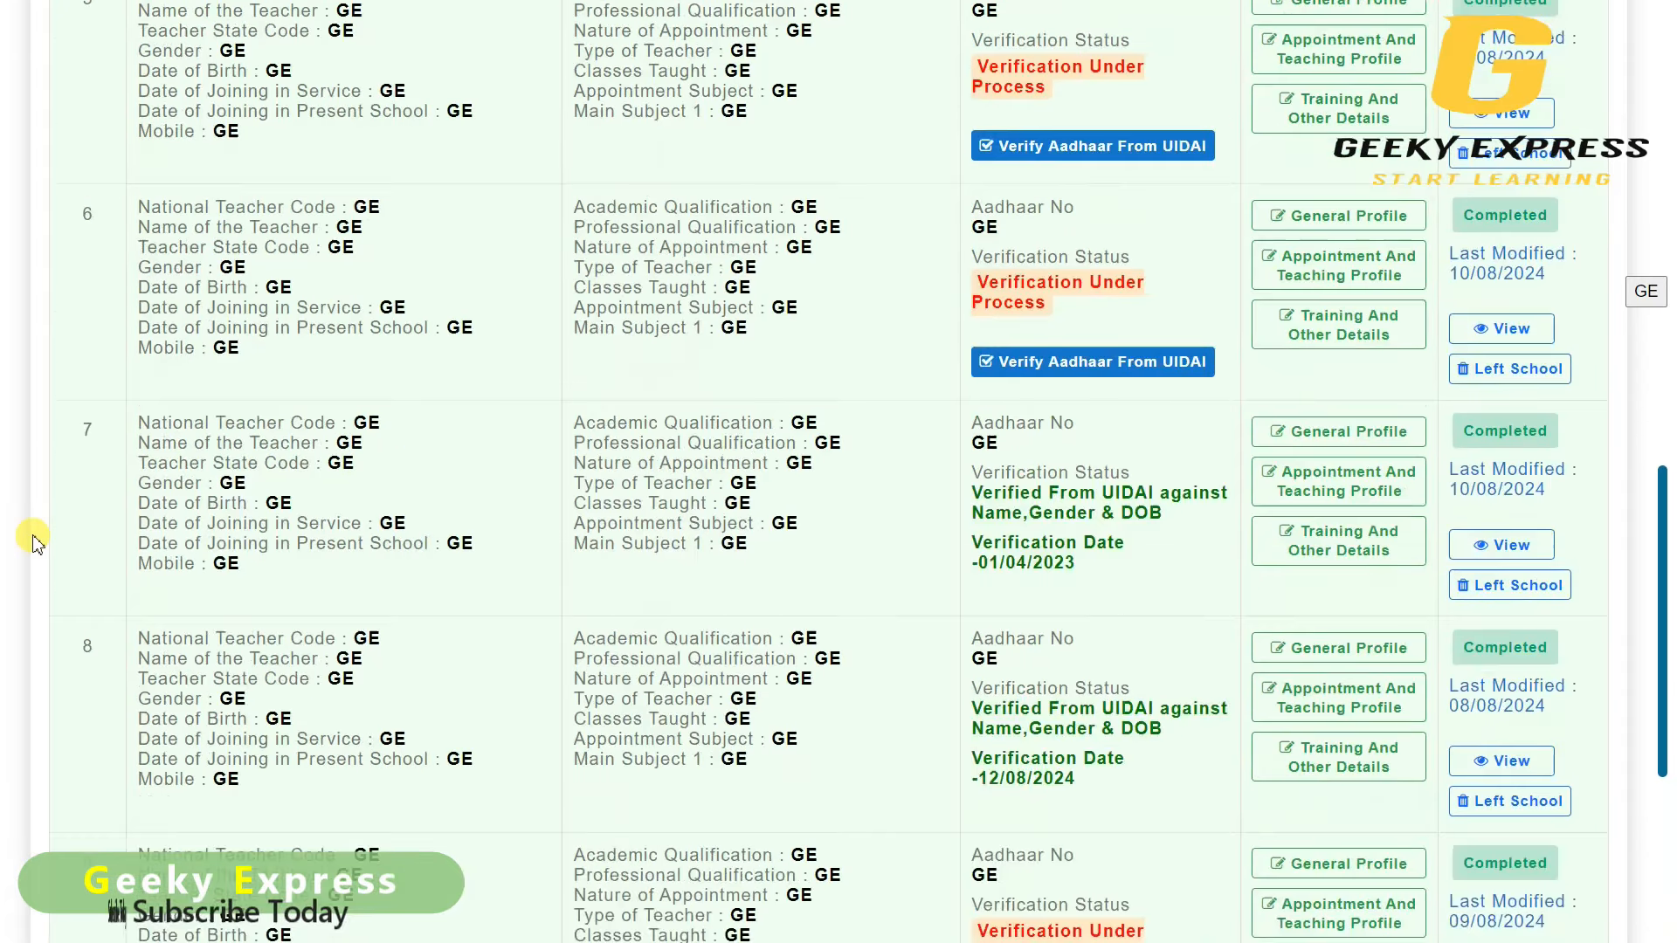
scroll(33, 542, up, 6)
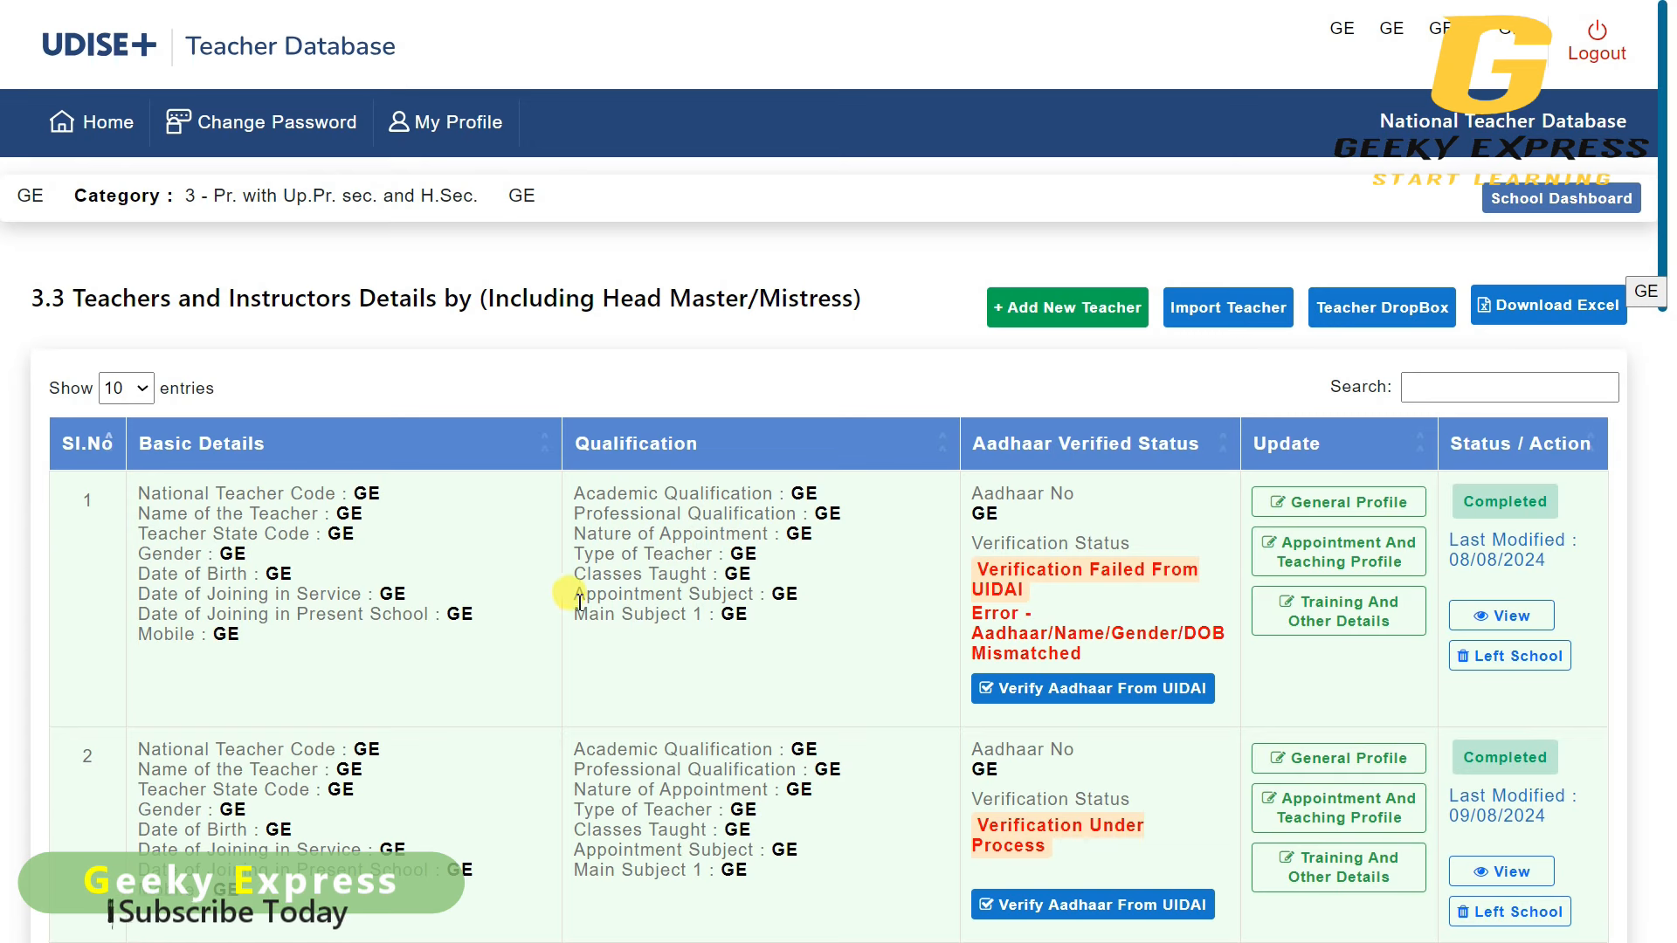
scroll(598, 620, down, 20)
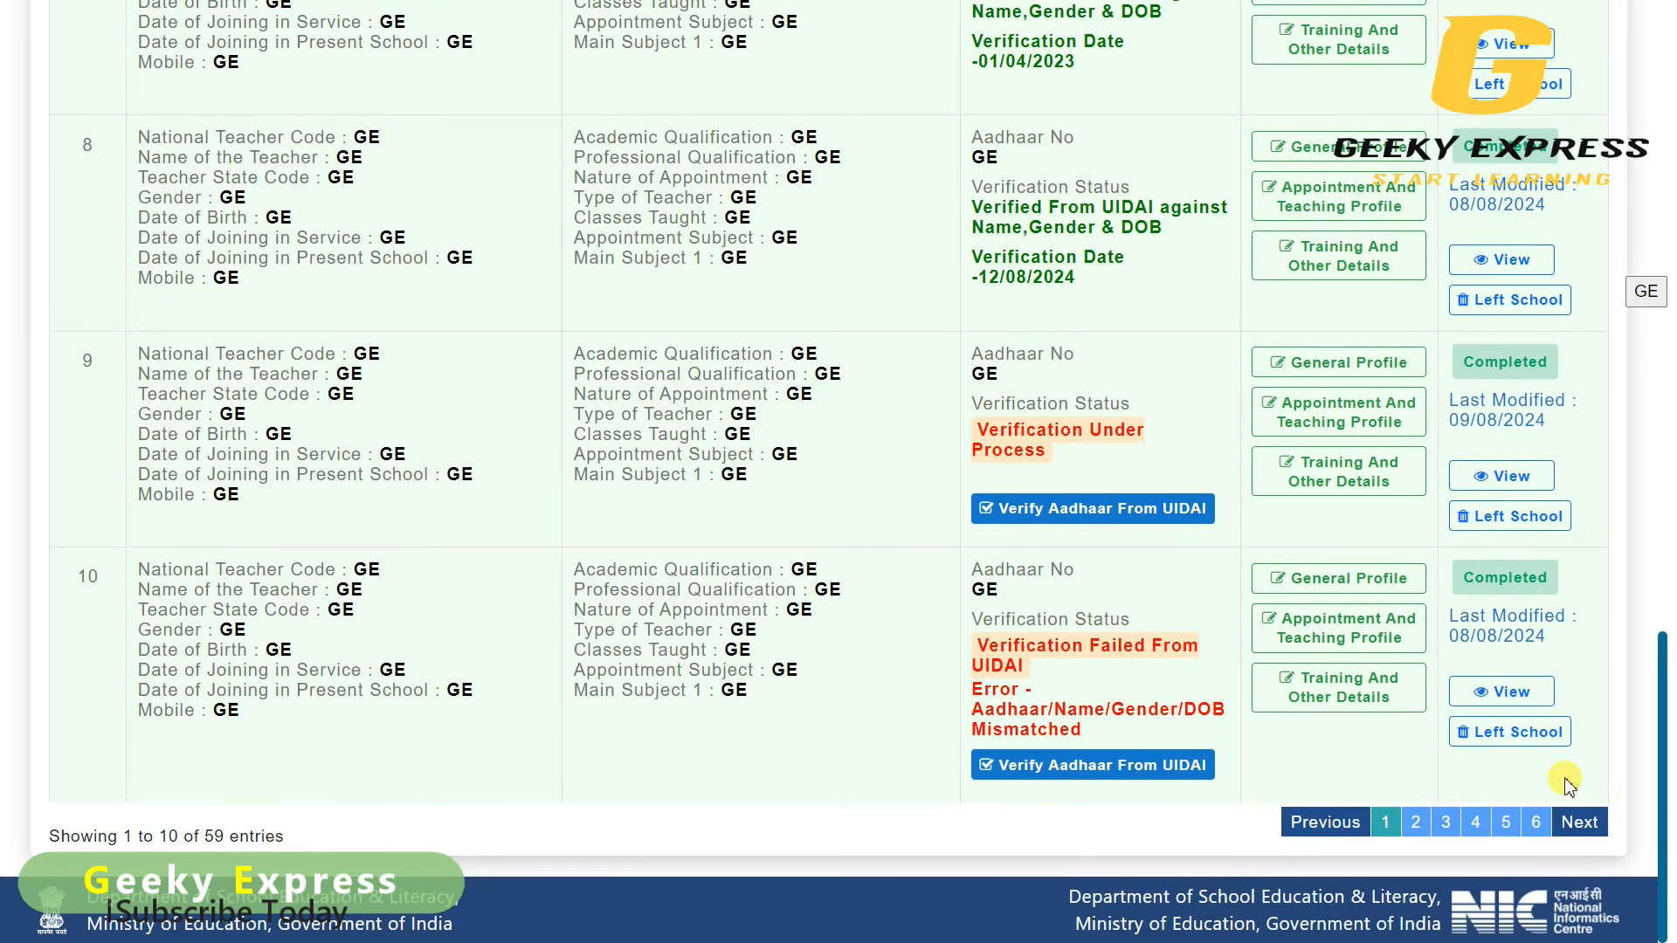
scroll(739, 723, up, 20)
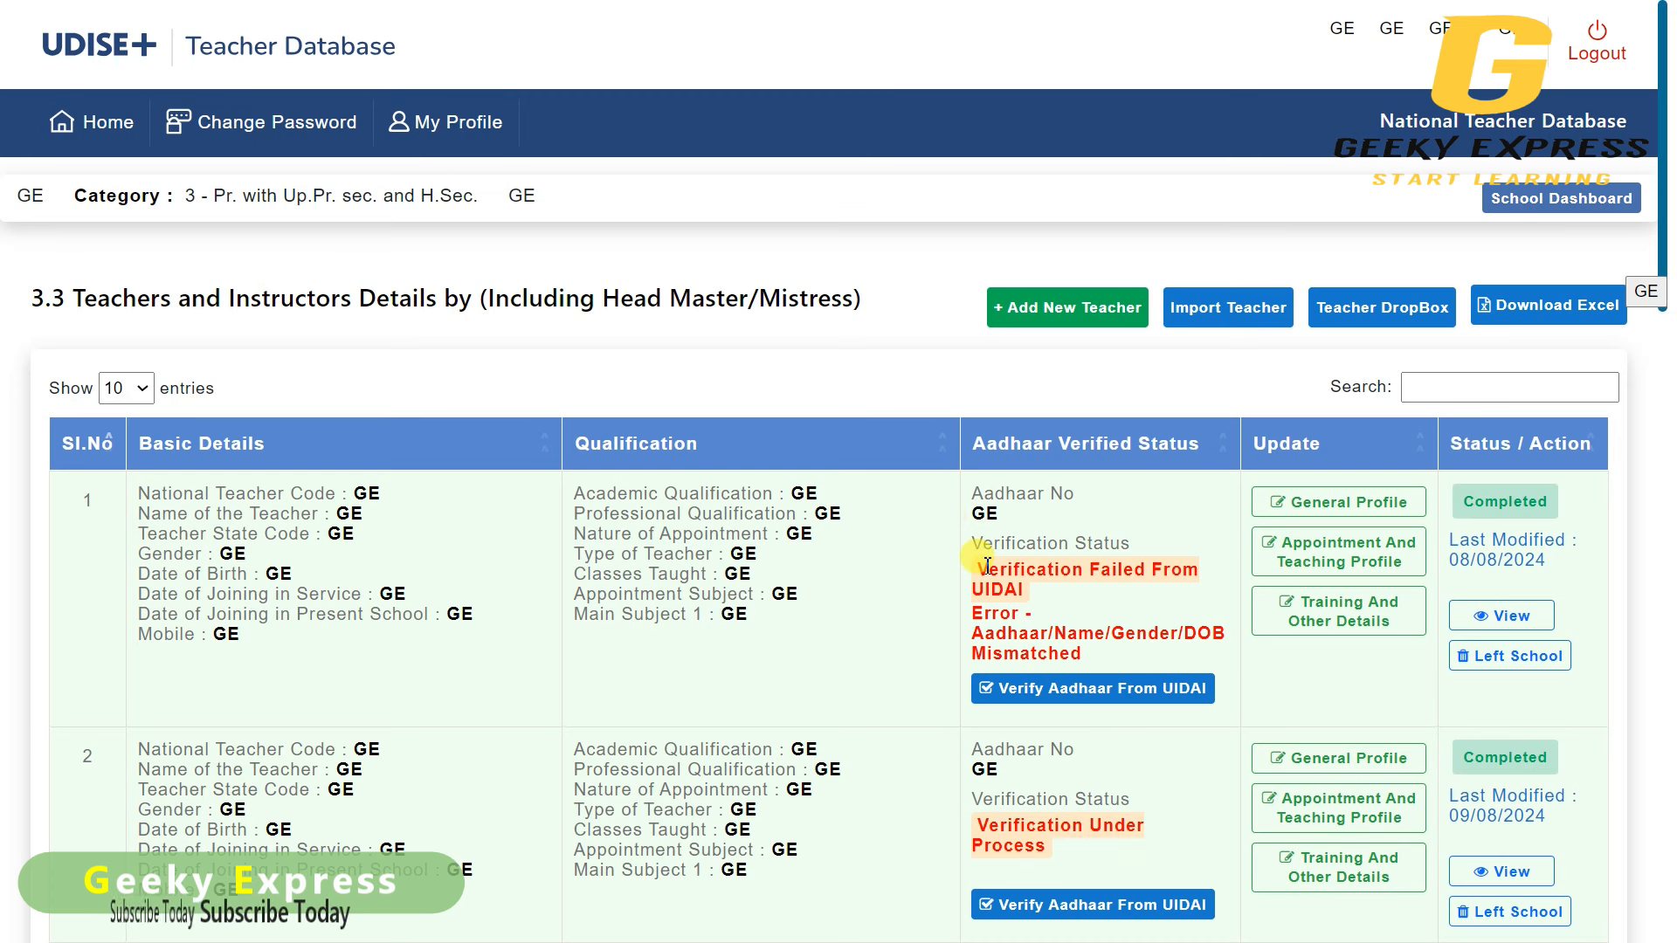
- Check the first teacher's Aadhaar verification status and run the UIDAI verification for that entry
drag(983, 565, 1040, 592)
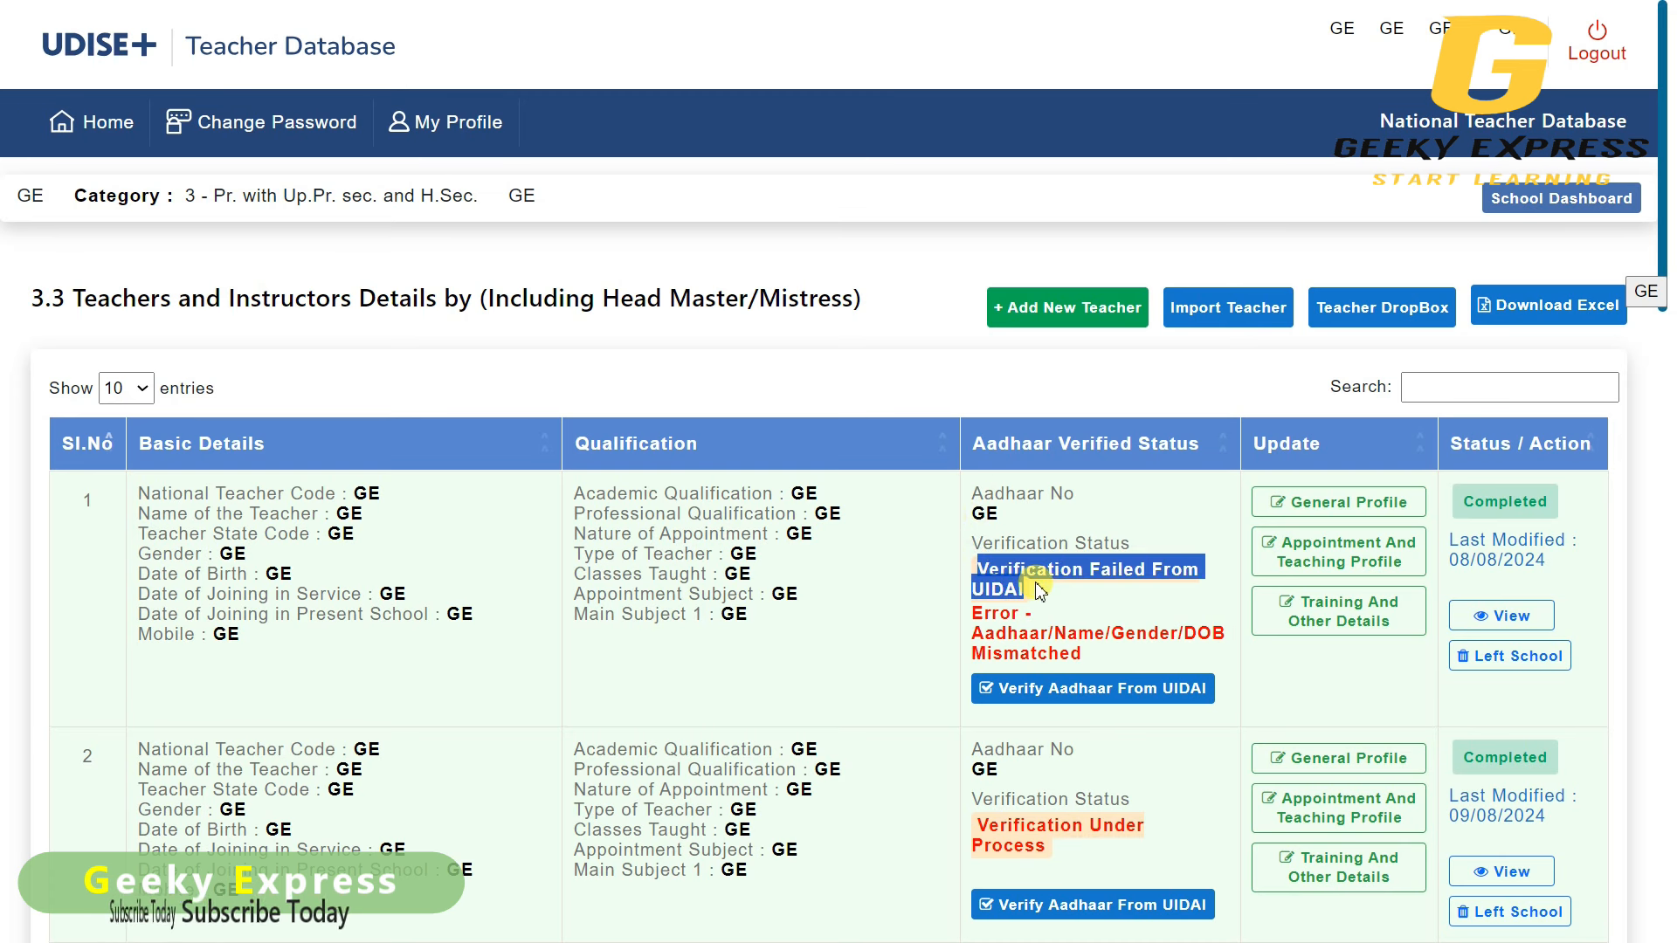
click(1082, 601)
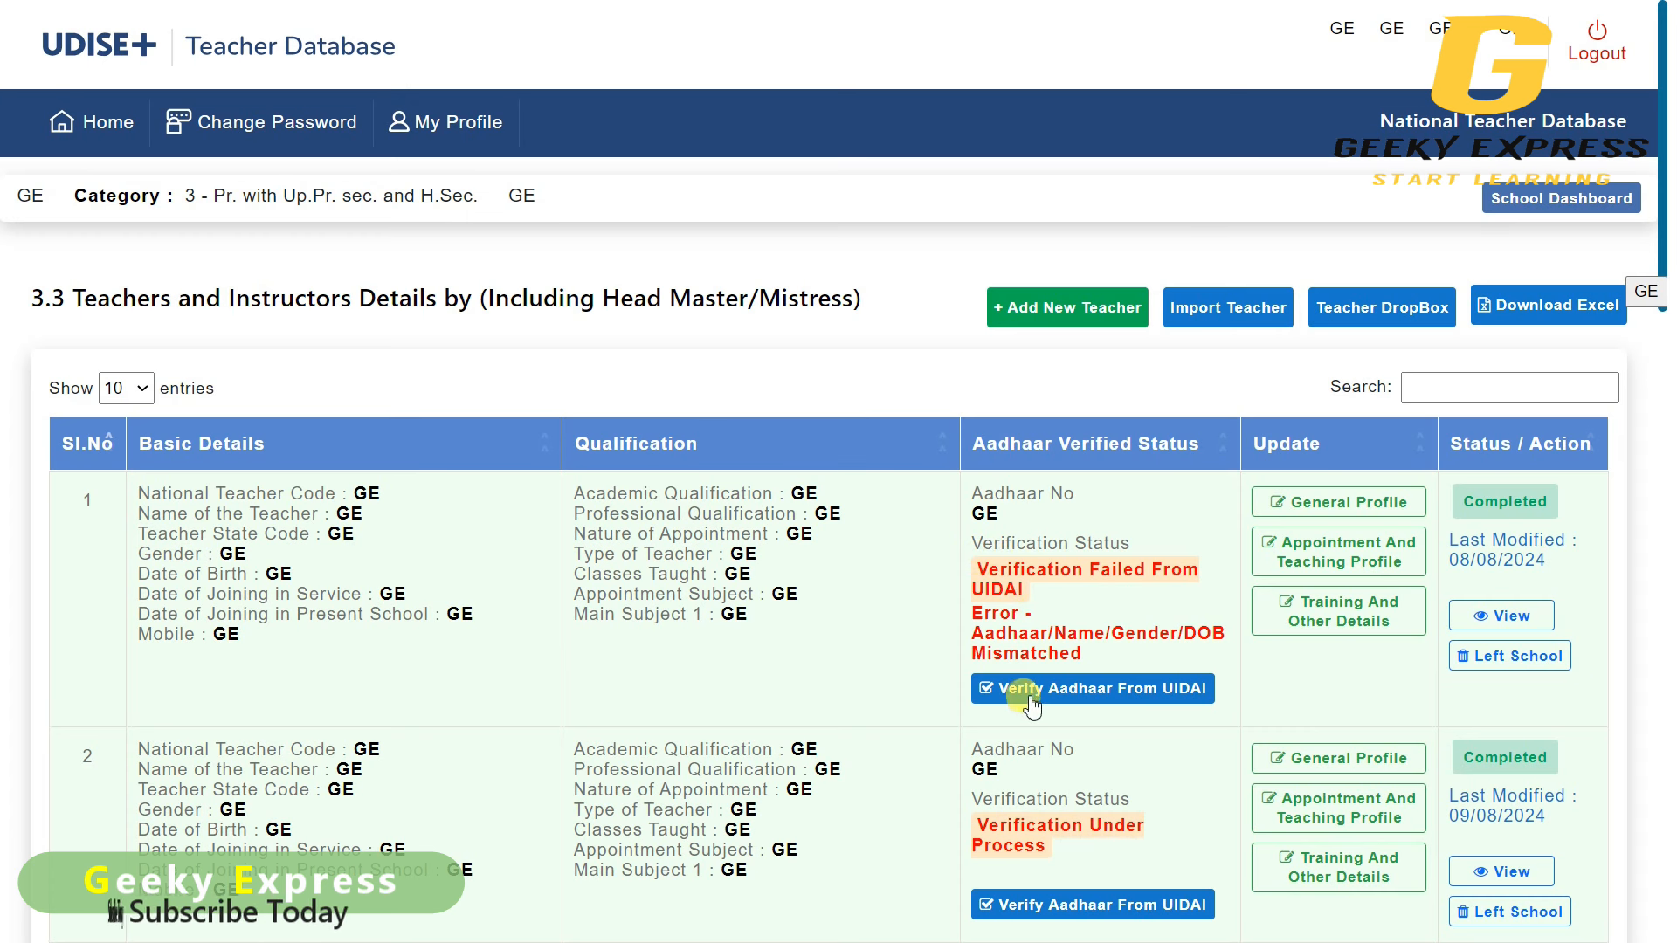
click(1109, 692)
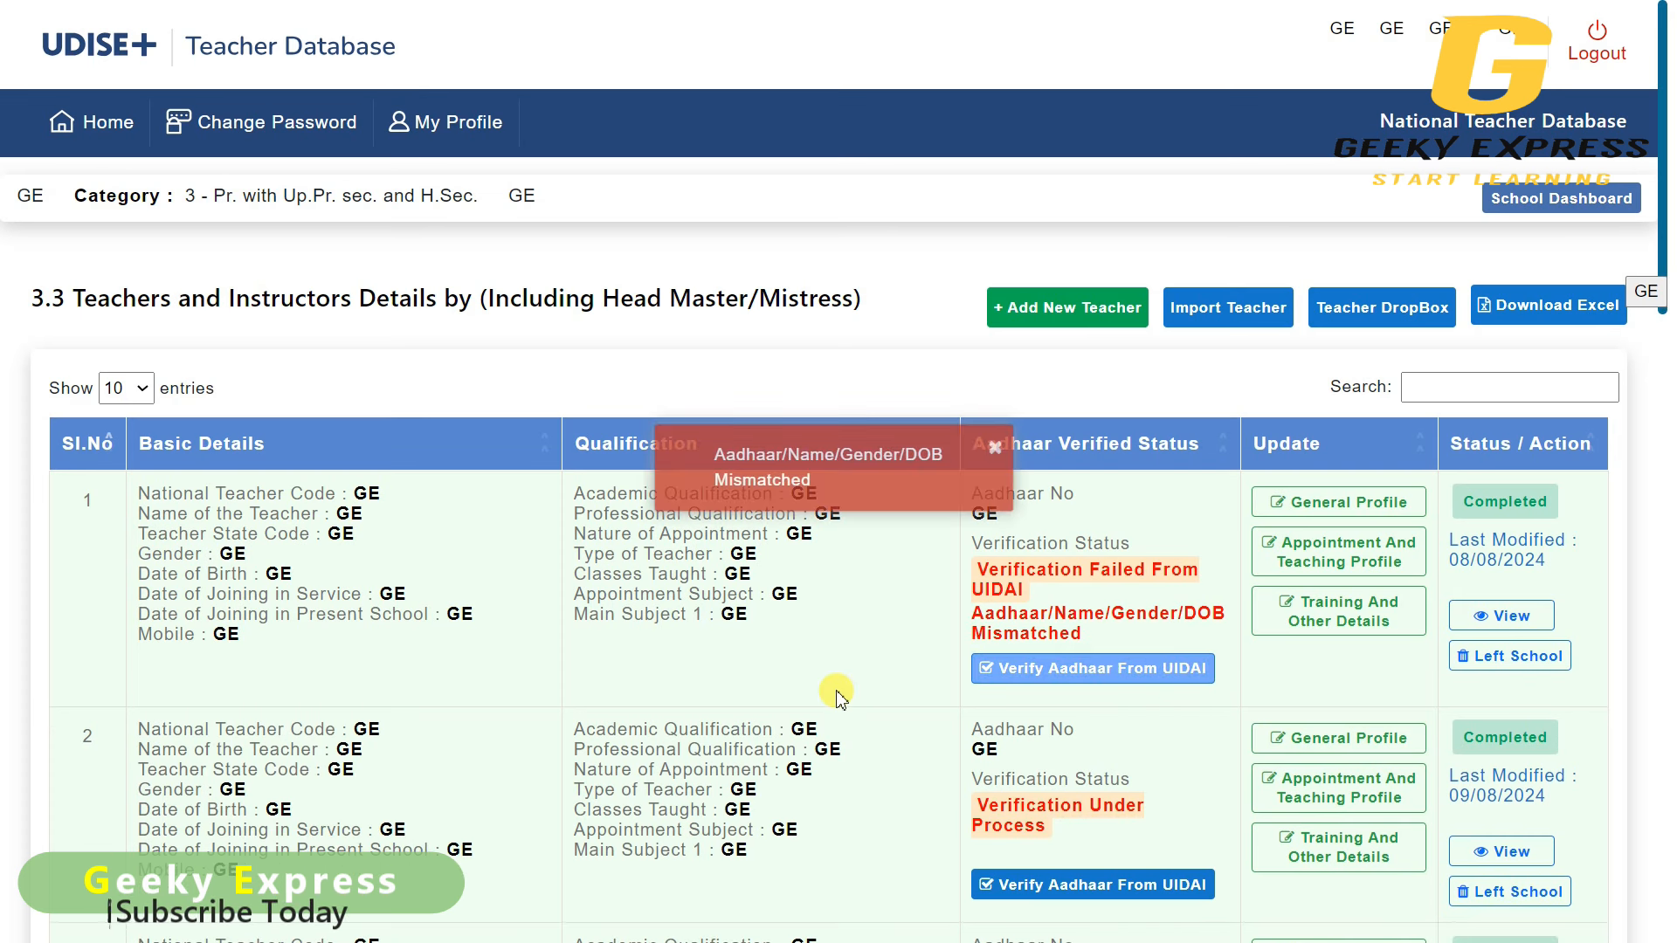
drag(712, 456, 834, 480)
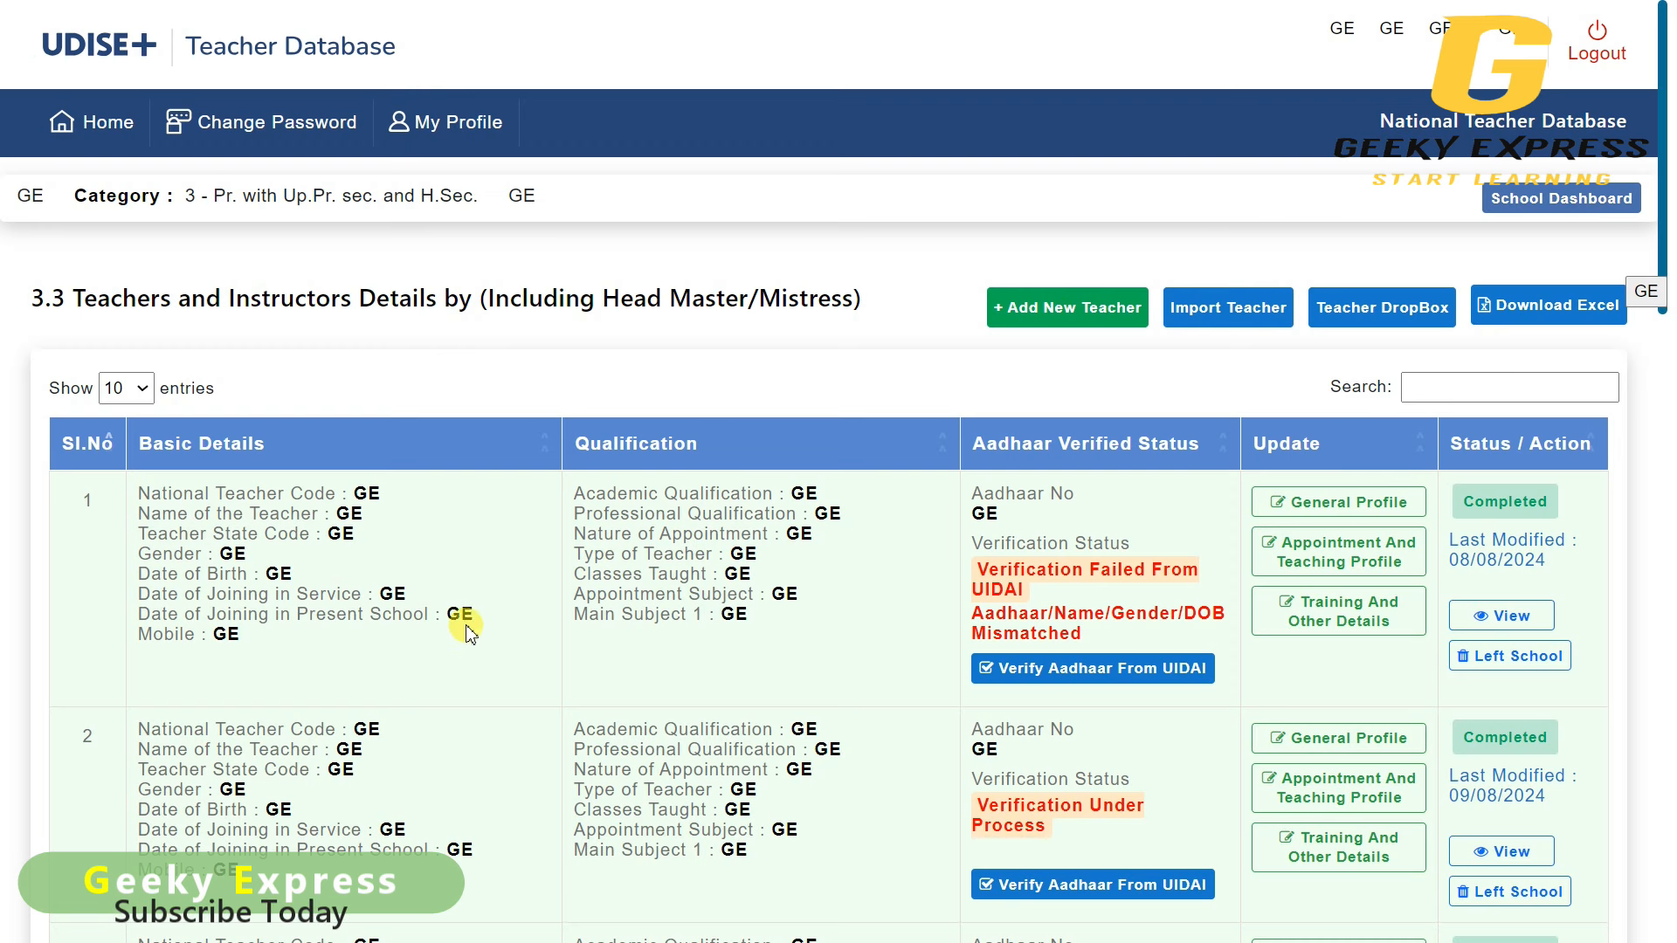
- Run the UIDAI Aadhaar verification for the teacher at serial number 2 and dismiss the notification
scroll(828, 696, down, 1)
scroll(828, 697, down, 1)
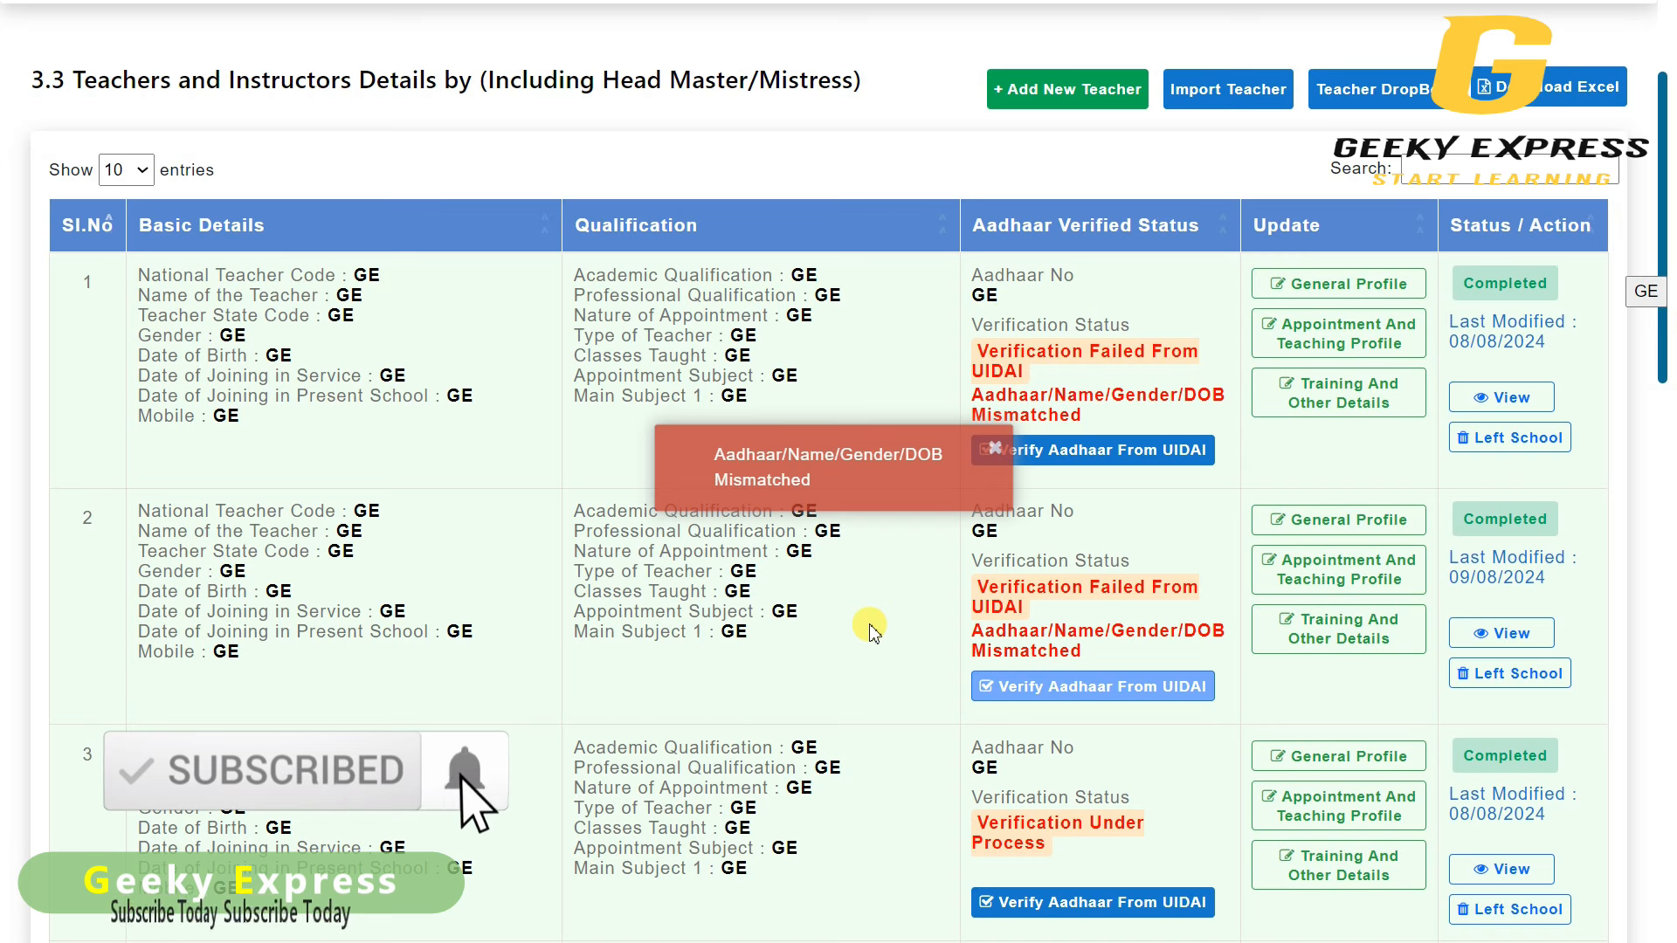
click(993, 450)
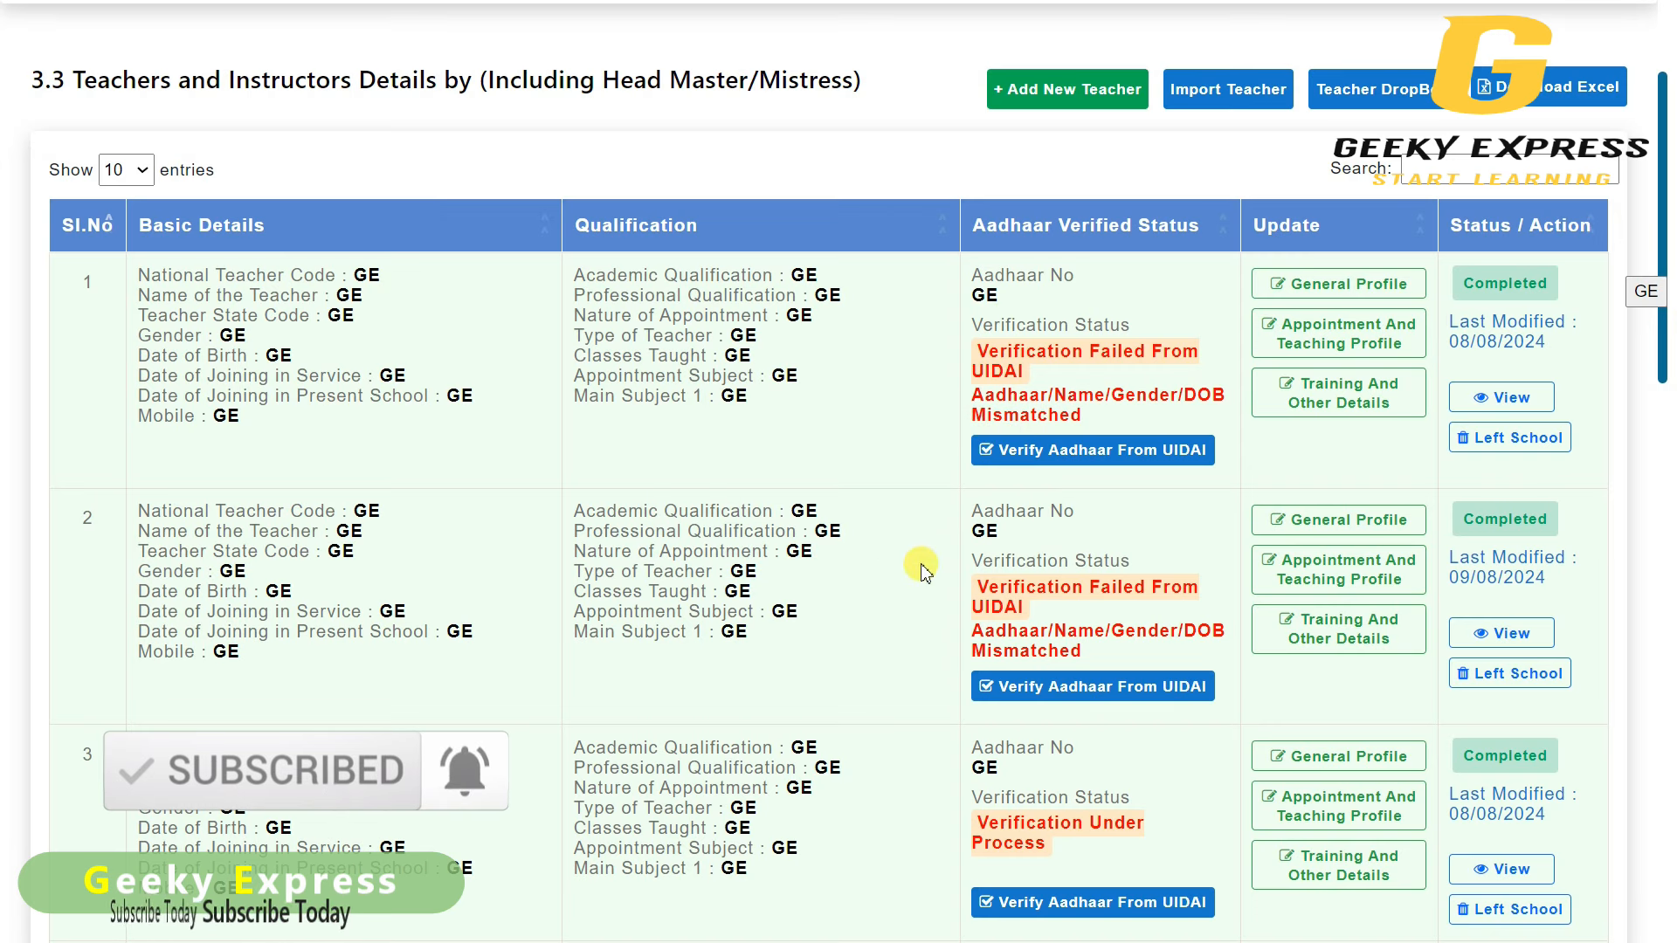
- Compare the verification status of teacher 7, then run the UIDAI Aadhaar verification for teacher 6 and dismiss the notification
scroll(917, 566, down, 1)
scroll(924, 572, down, 8)
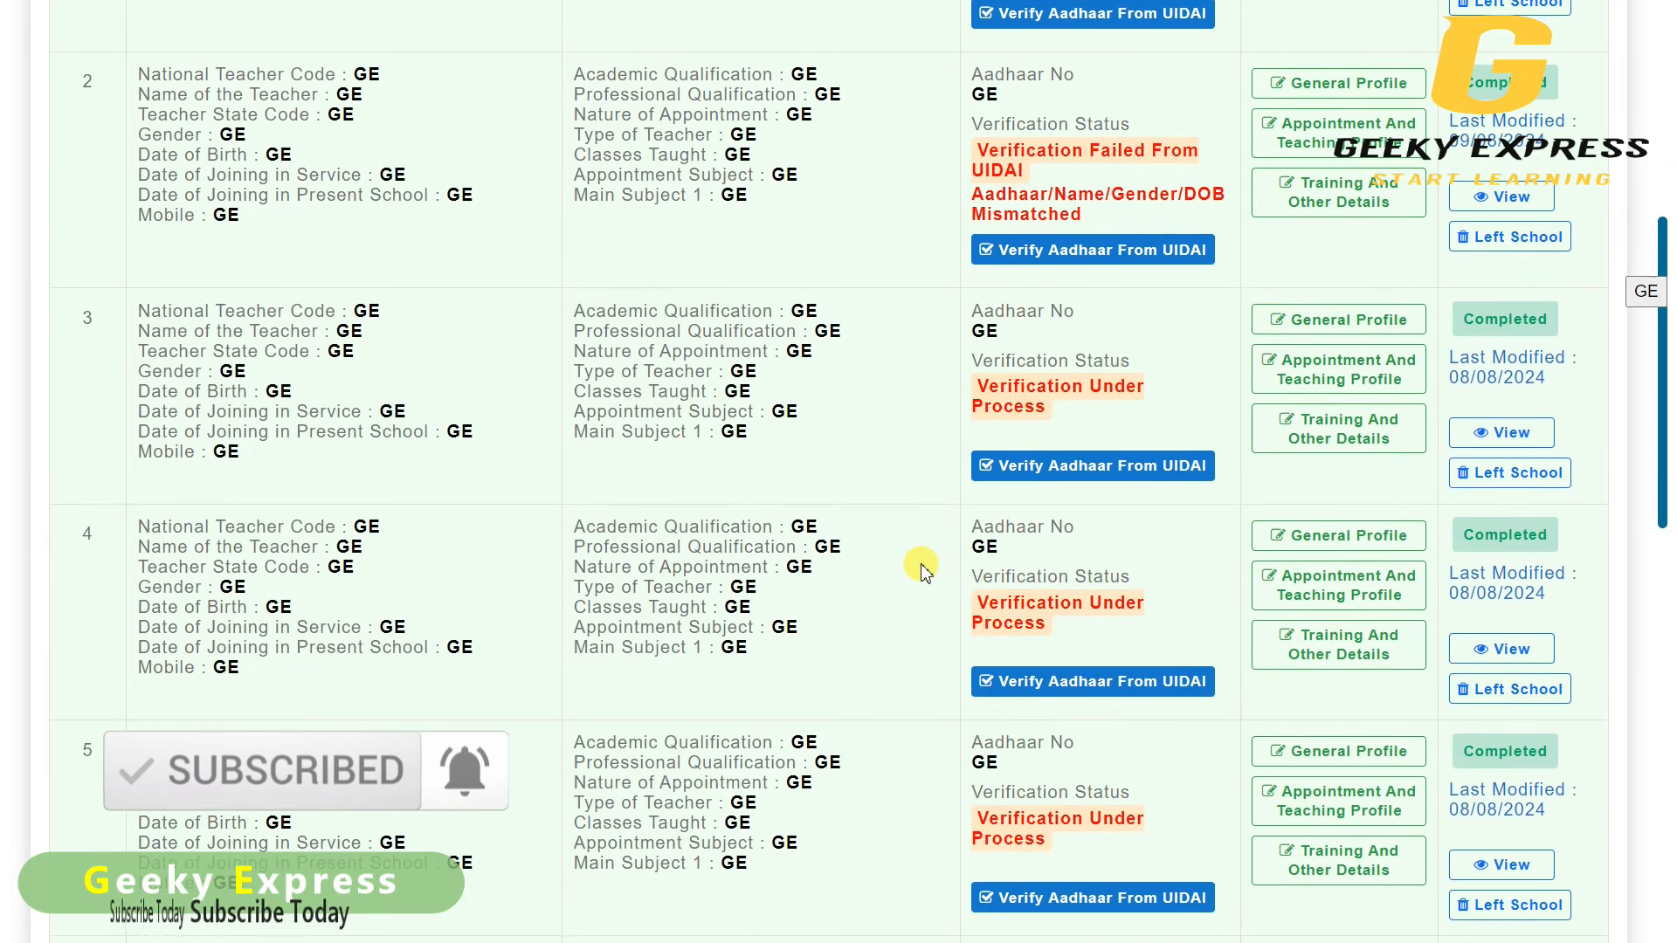
scroll(924, 572, down, 1)
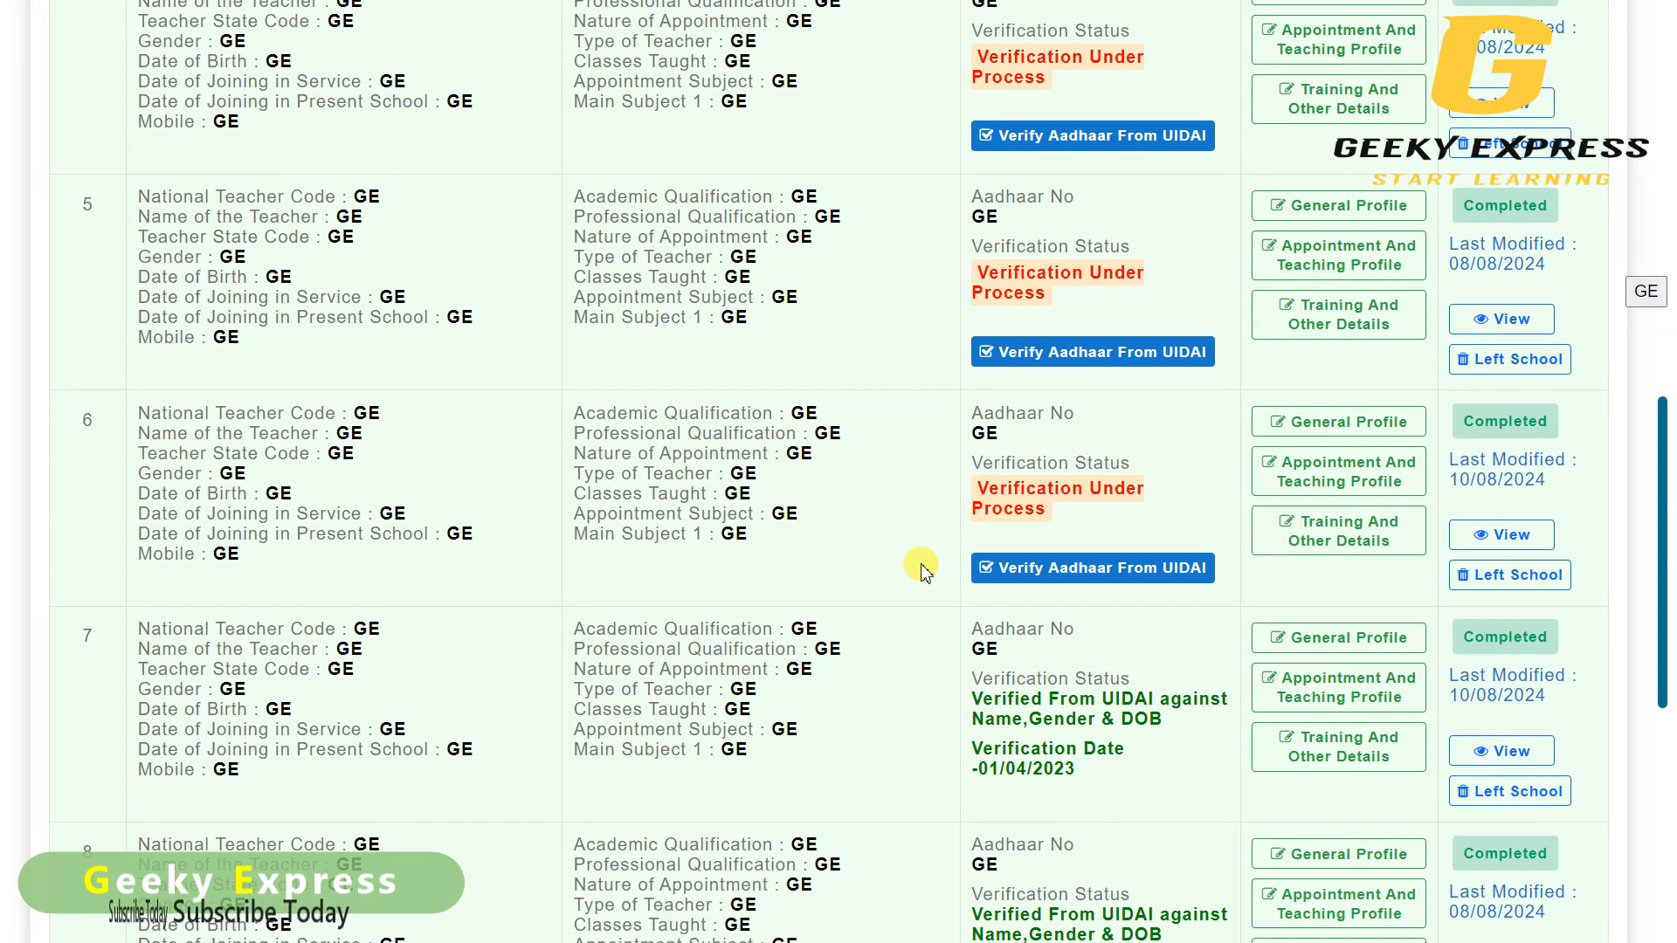
scroll(924, 572, down, 1)
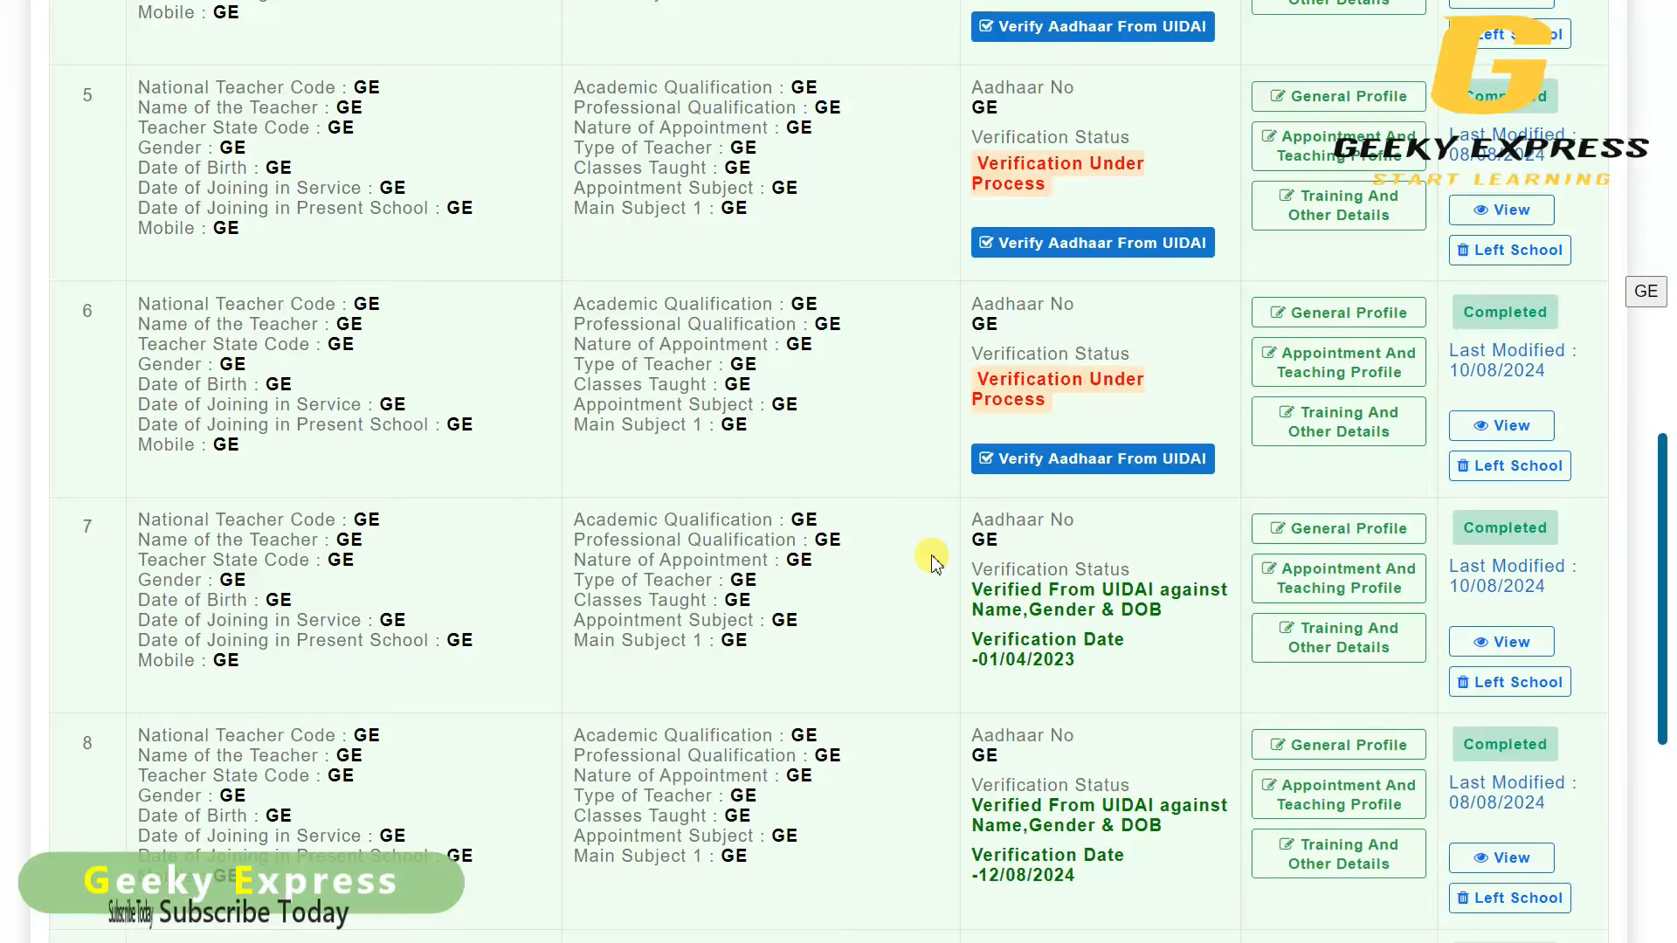
drag(966, 521, 1114, 678)
click(1114, 678)
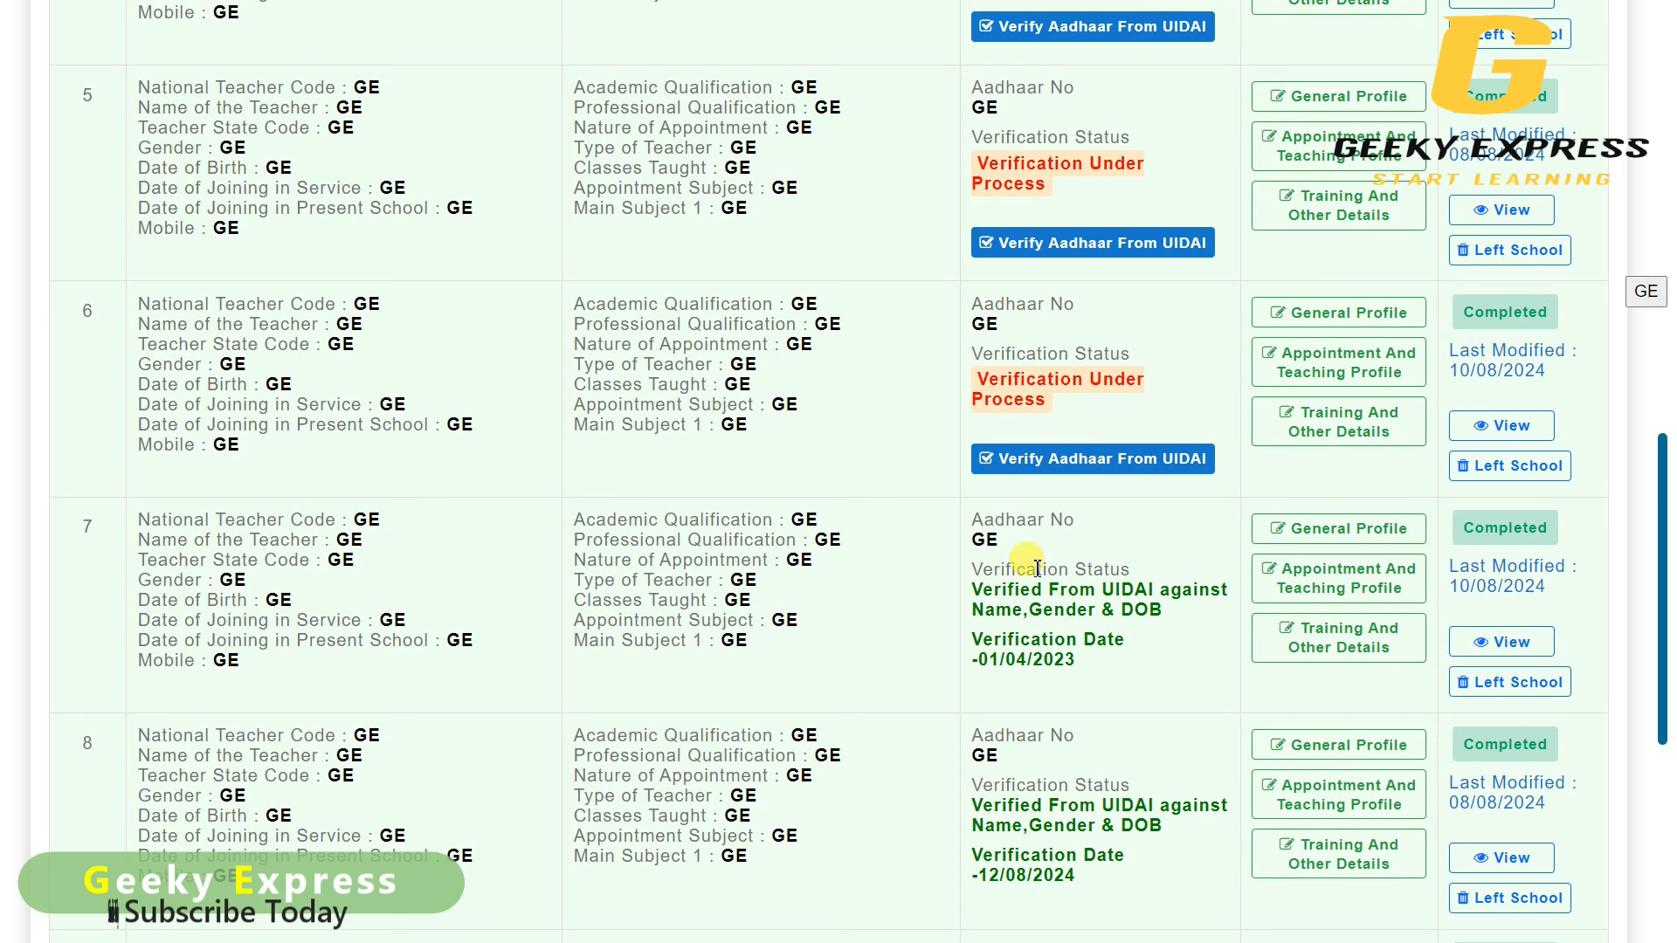
click(1057, 478)
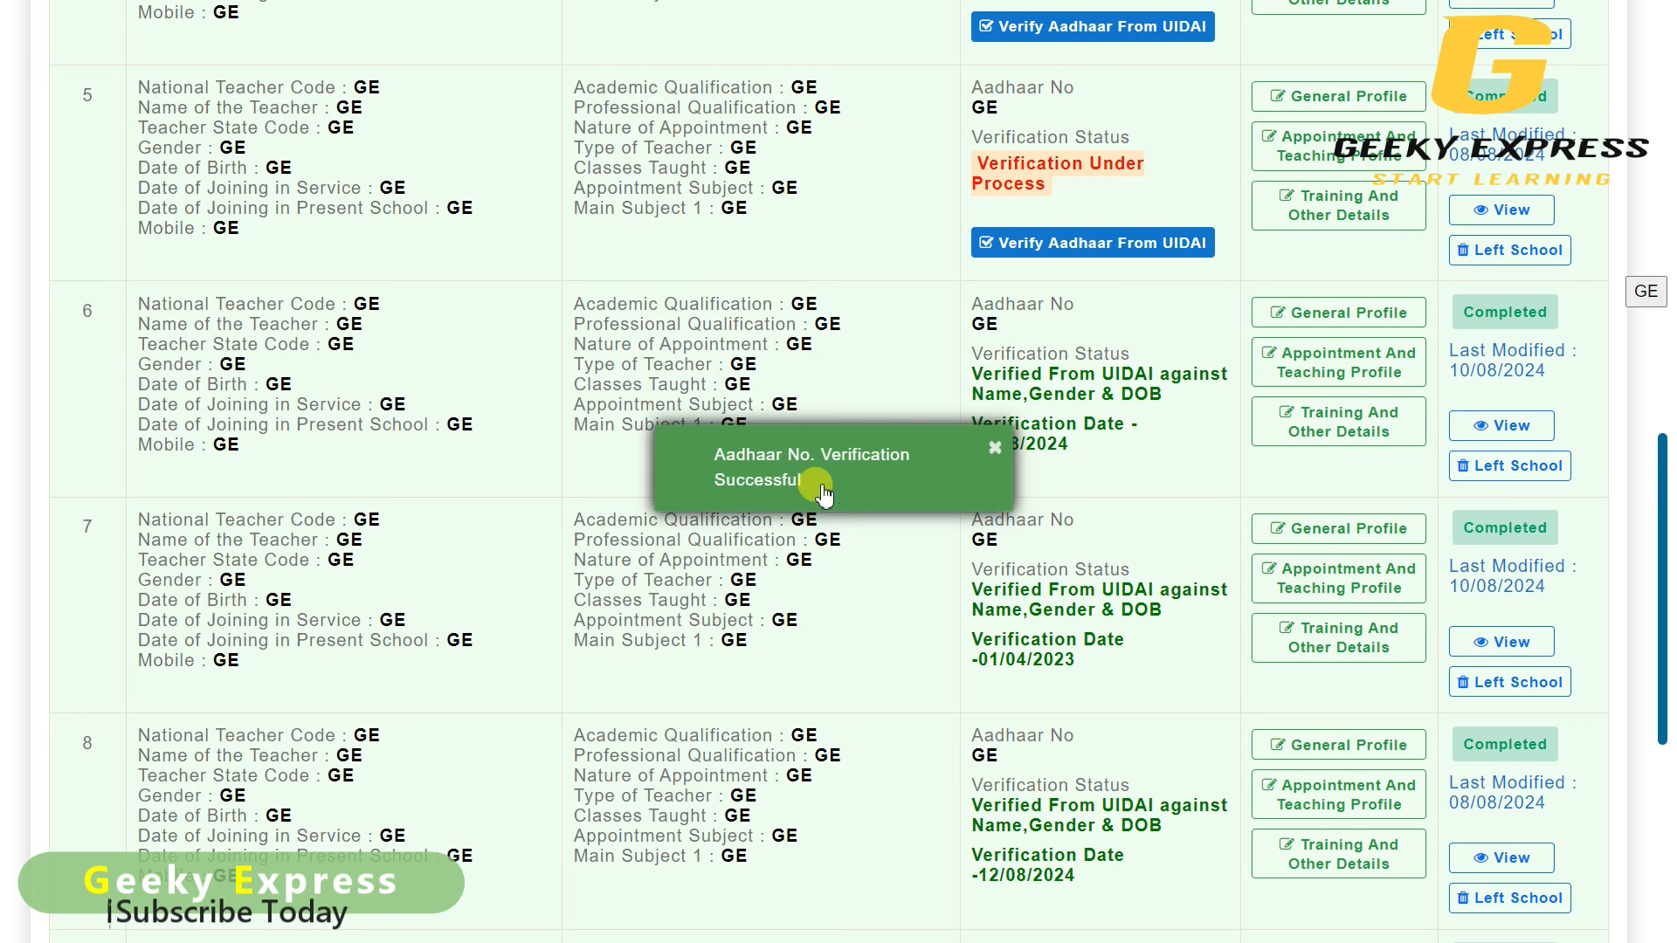
click(993, 451)
- Run the UIDAI Aadhaar verification for teachers 5, 4 and 3 one after another, dismissing each notification
scroll(996, 460, up, 3)
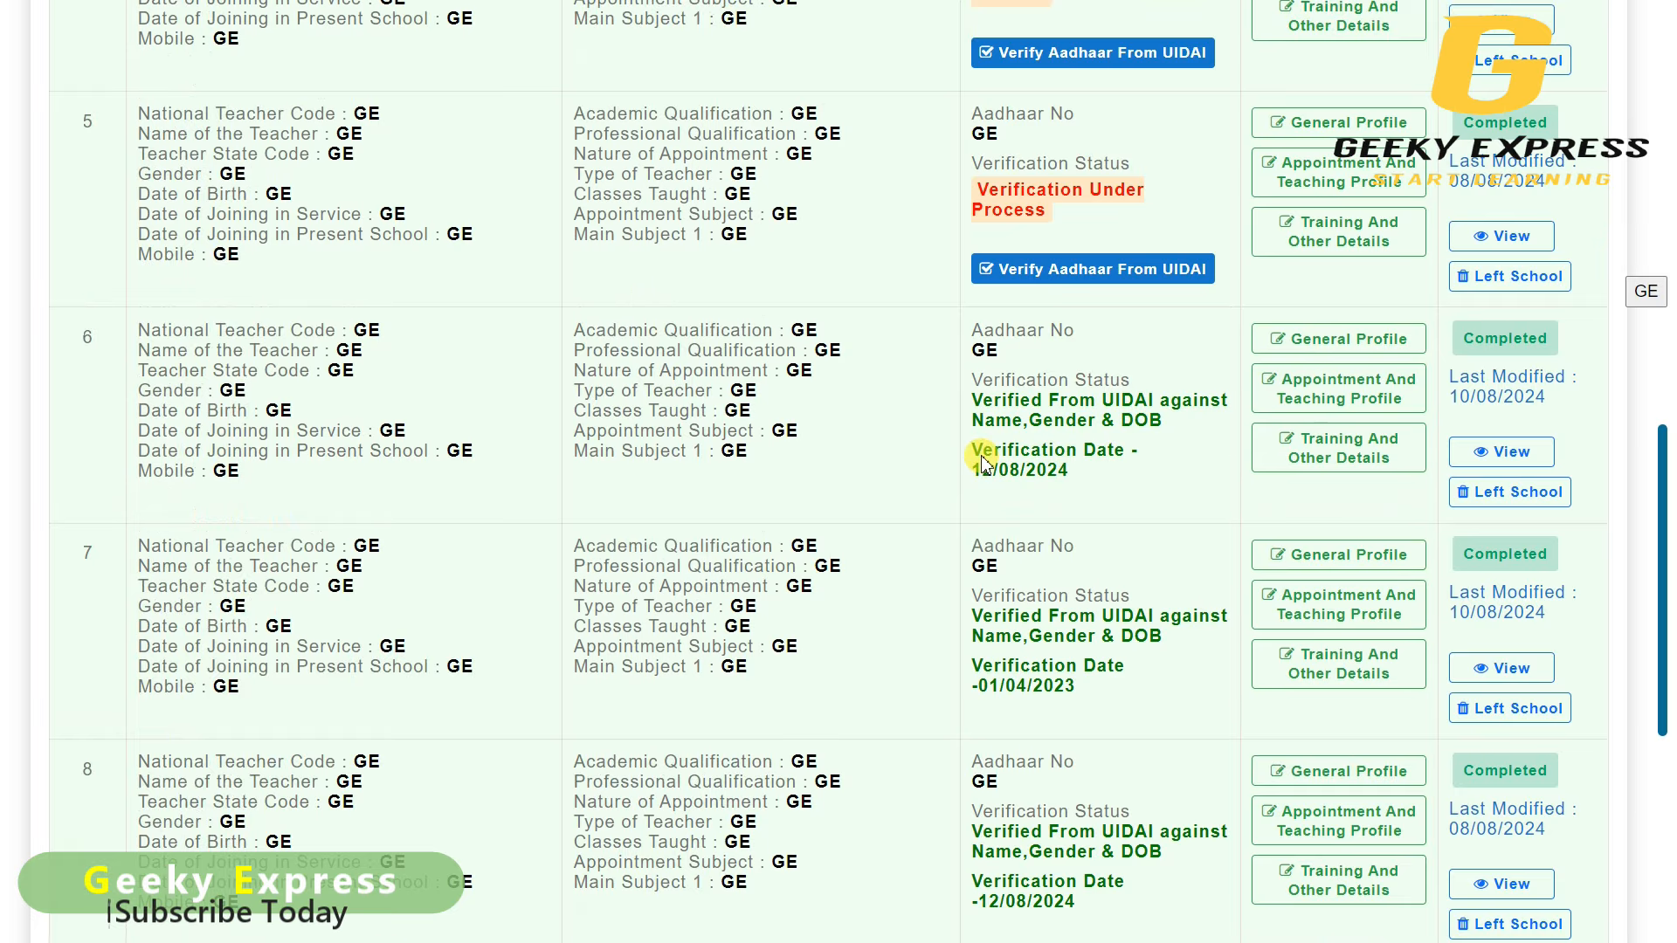
click(997, 461)
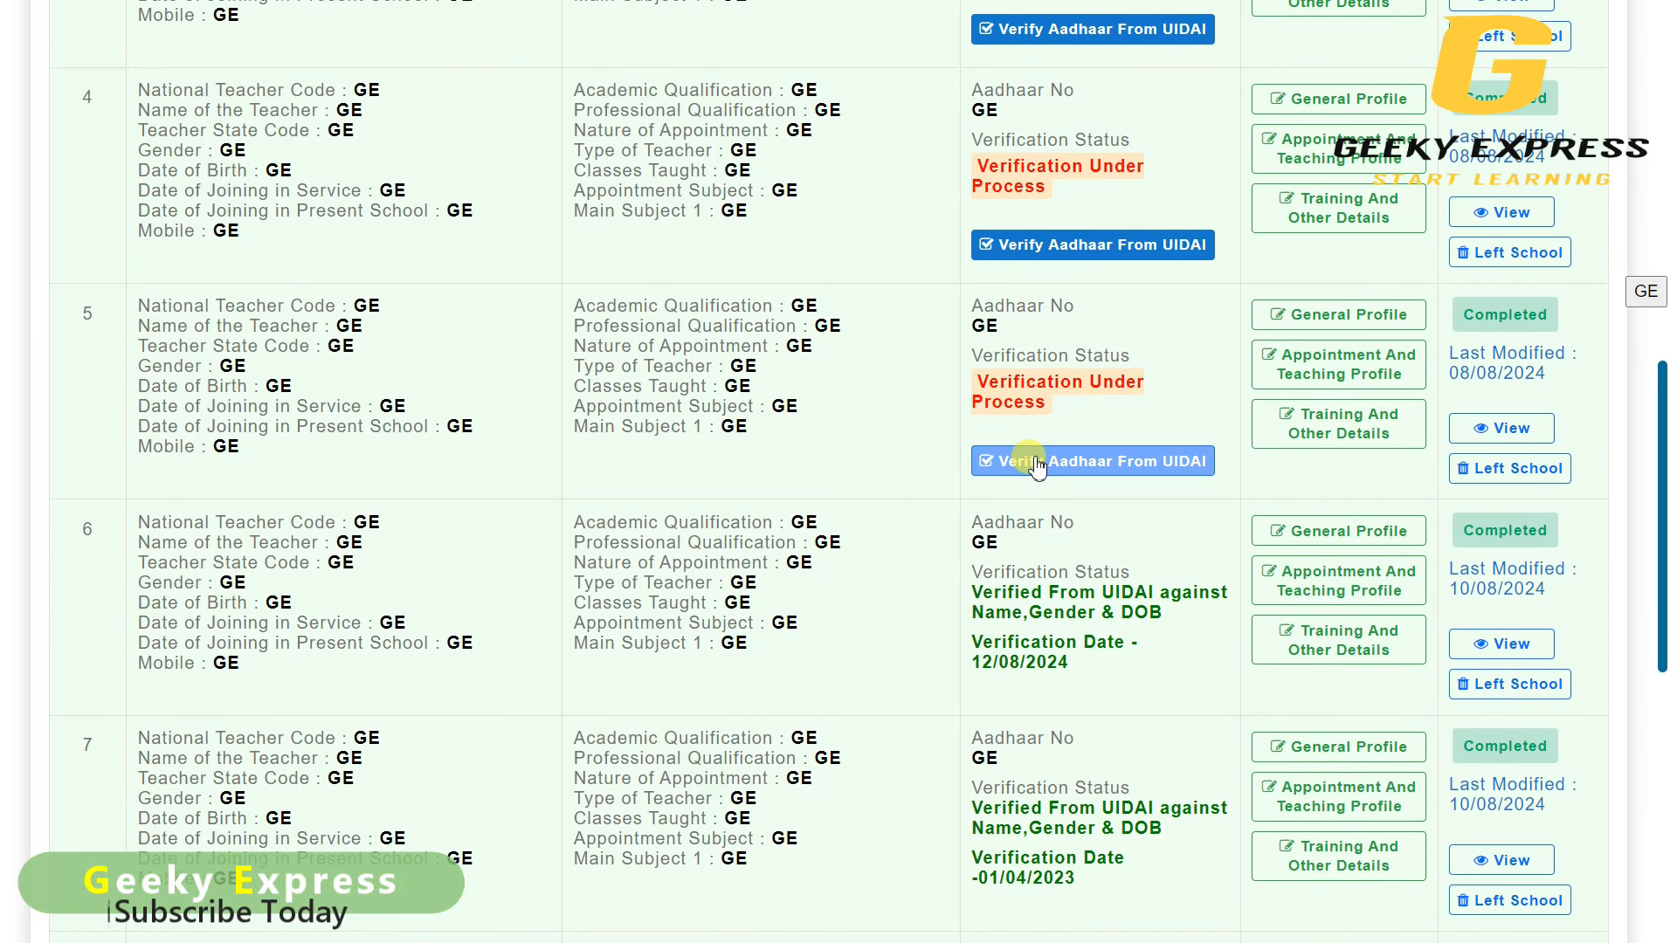
click(993, 448)
scroll(1007, 476, up, 3)
click(1008, 475)
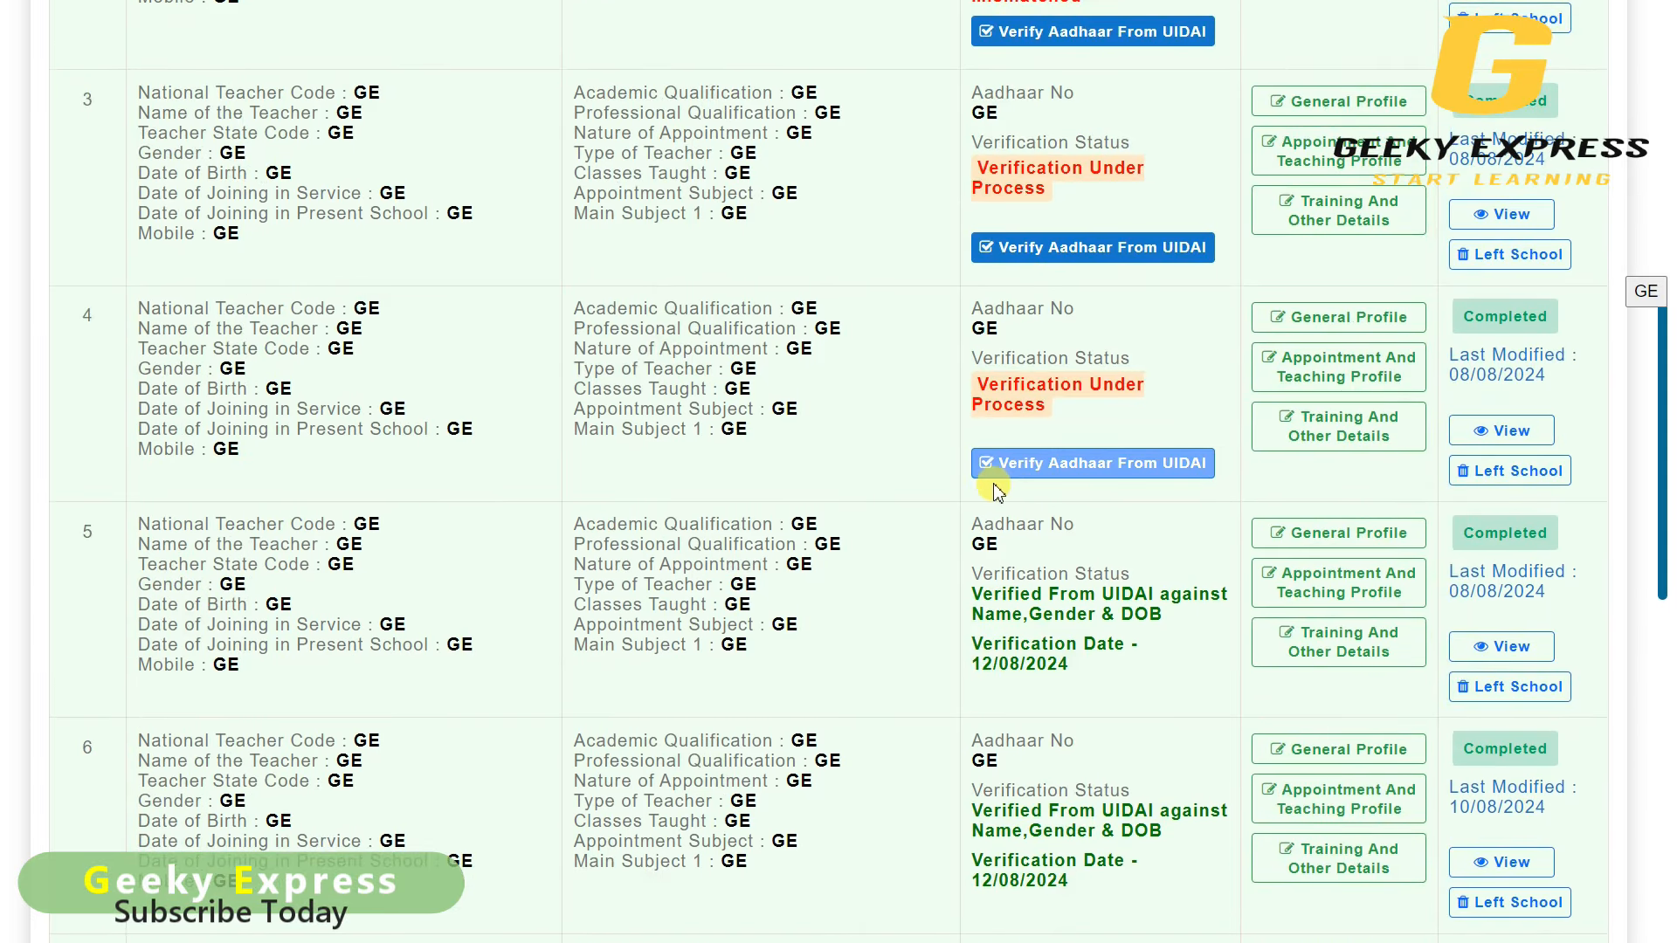
click(978, 463)
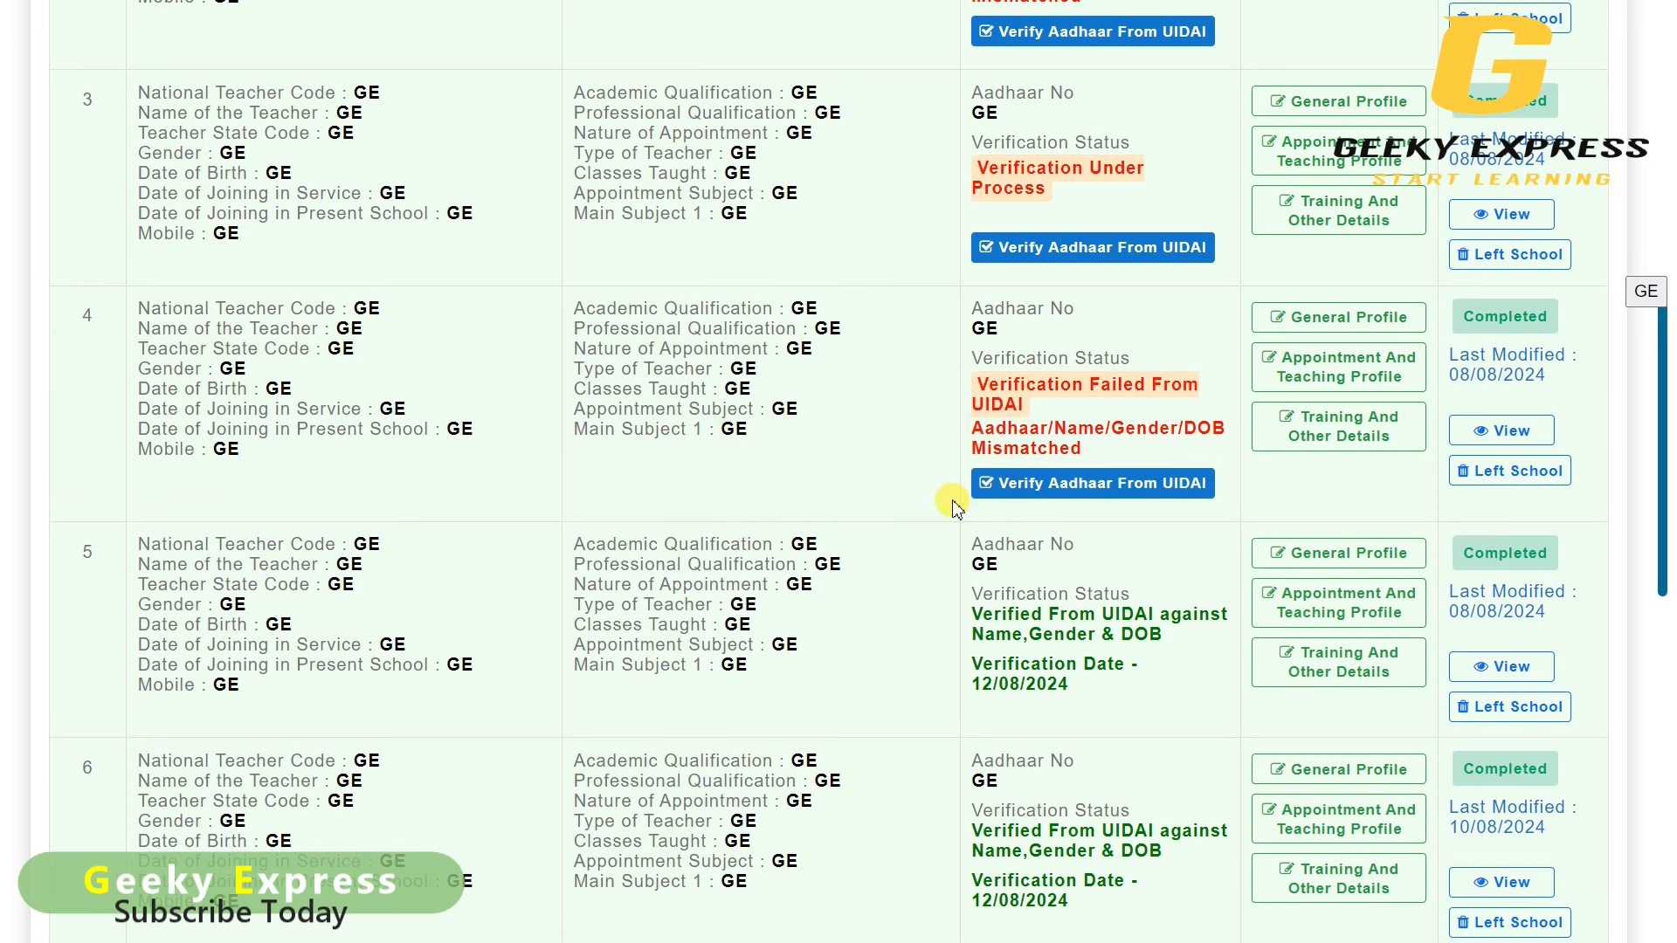
scroll(952, 498, up, 3)
click(1022, 470)
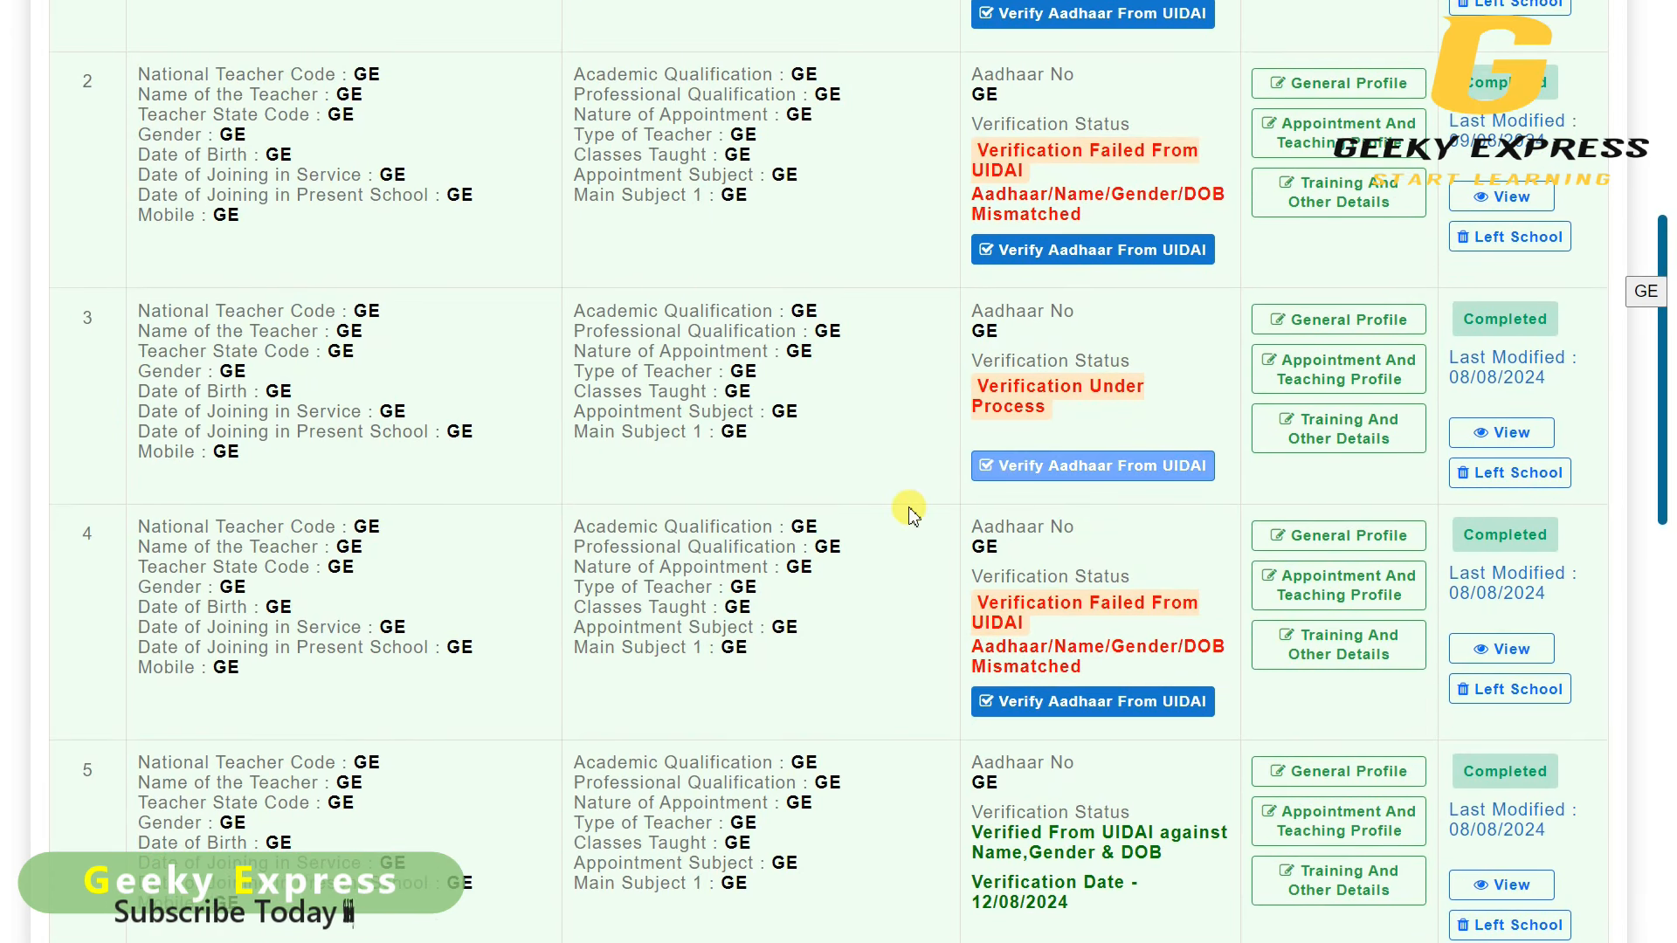
click(993, 453)
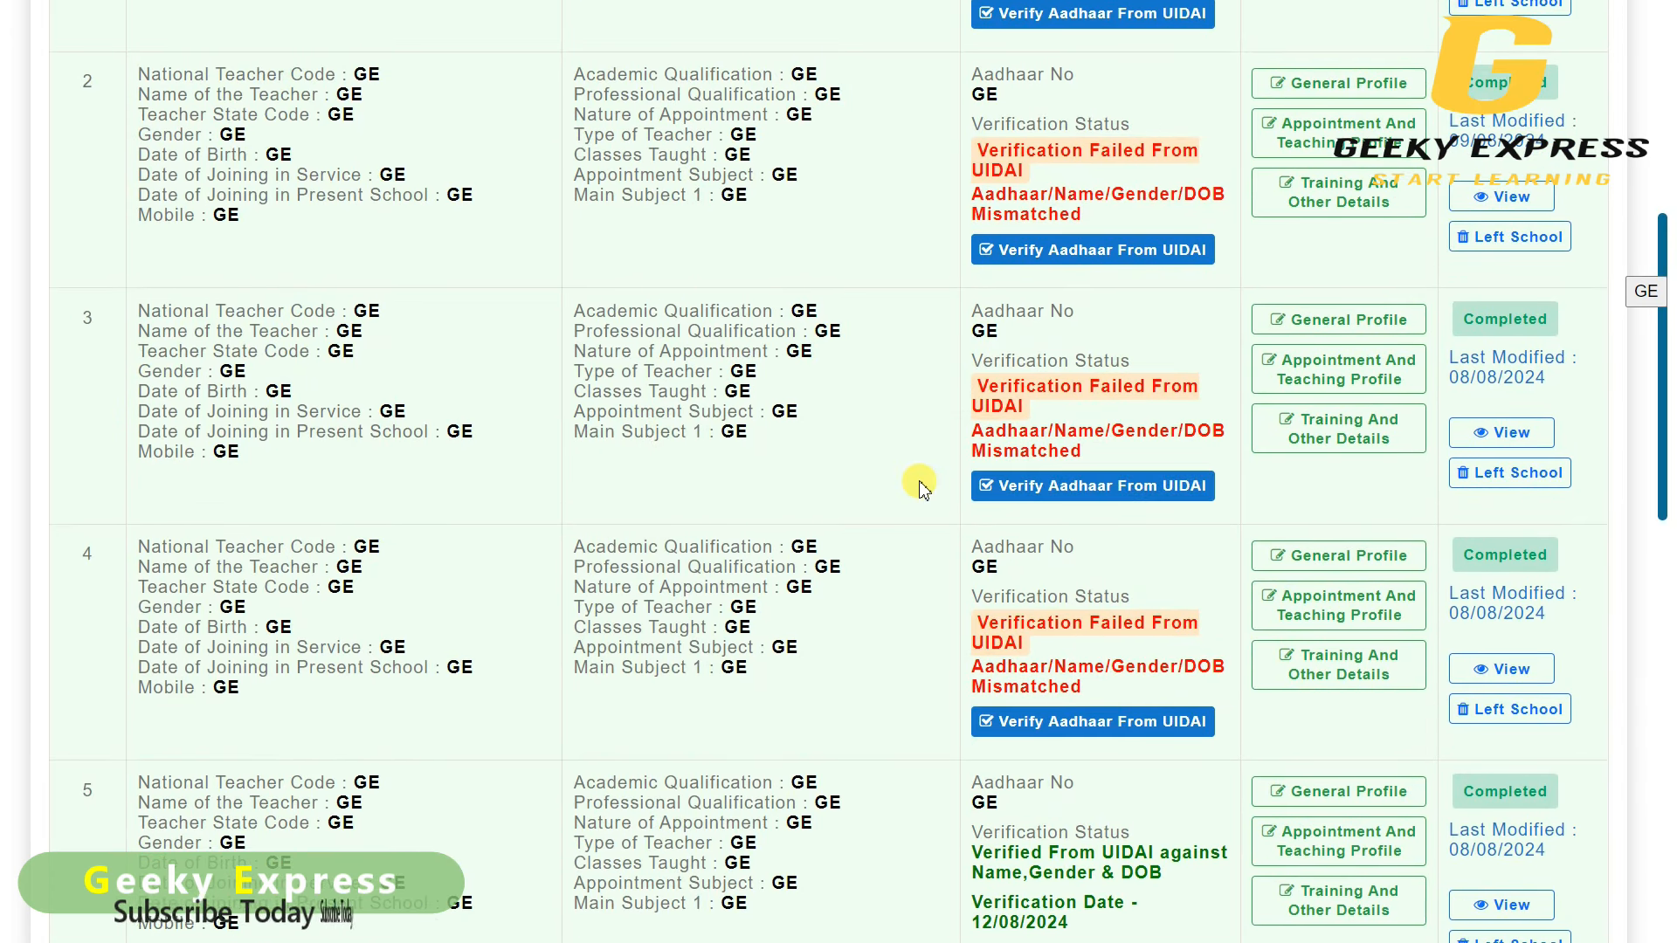
- Try to run the UIDAI Aadhaar verification again for teacher 2 and dismiss the notification
scroll(932, 486, up, 3)
click(1009, 471)
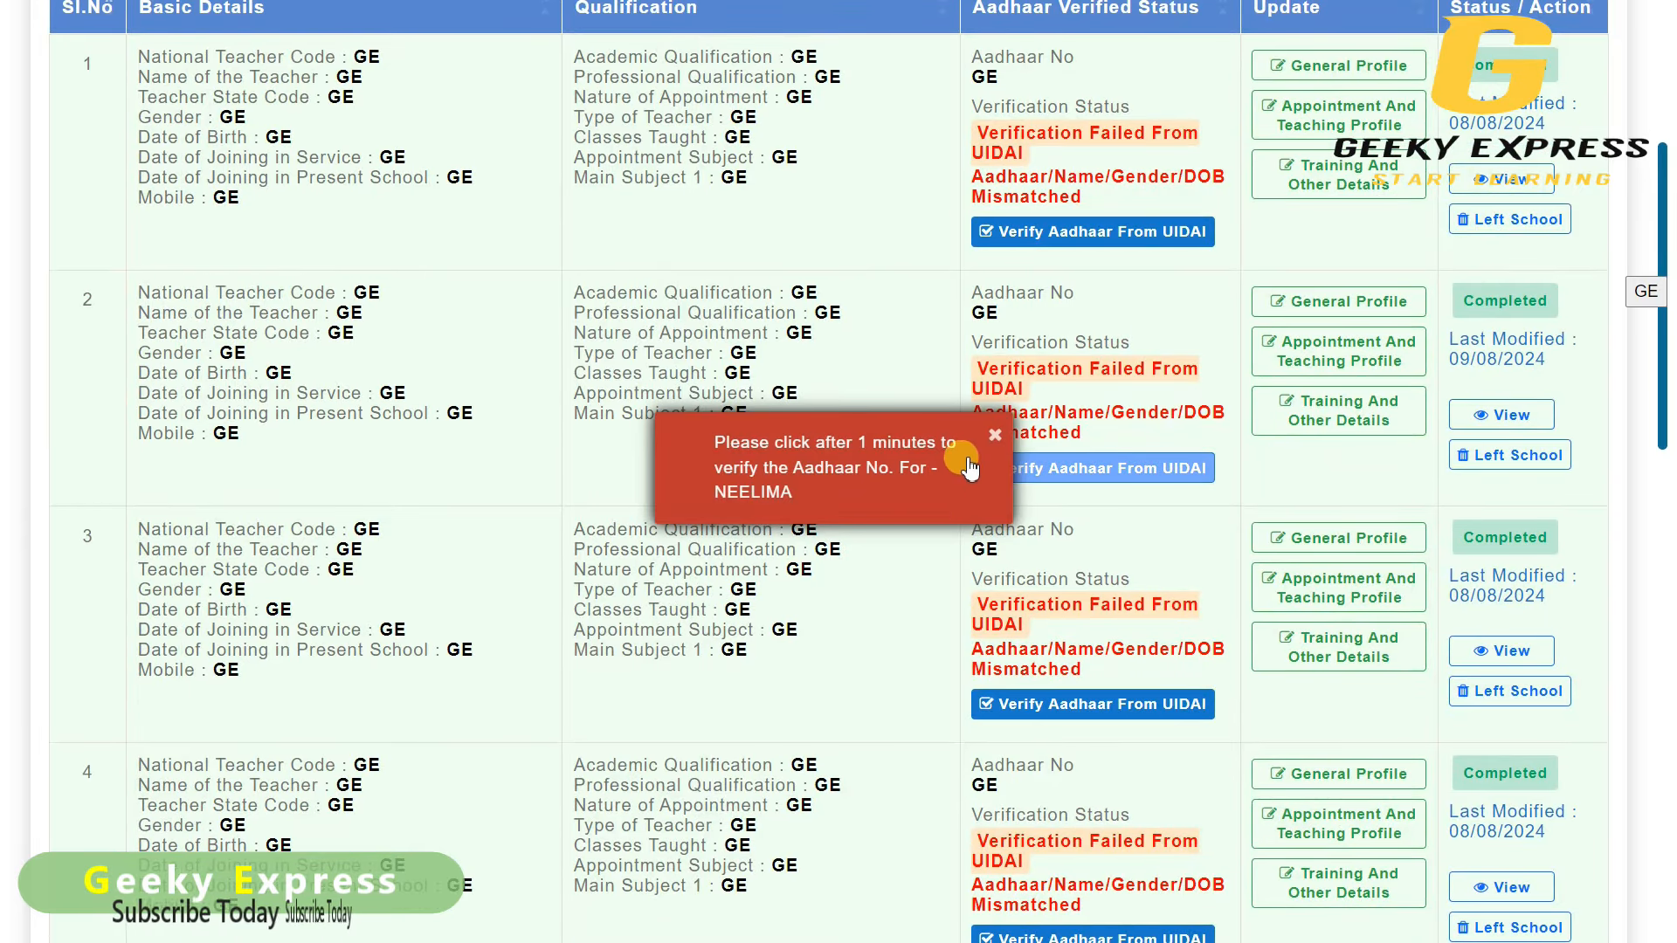
click(996, 444)
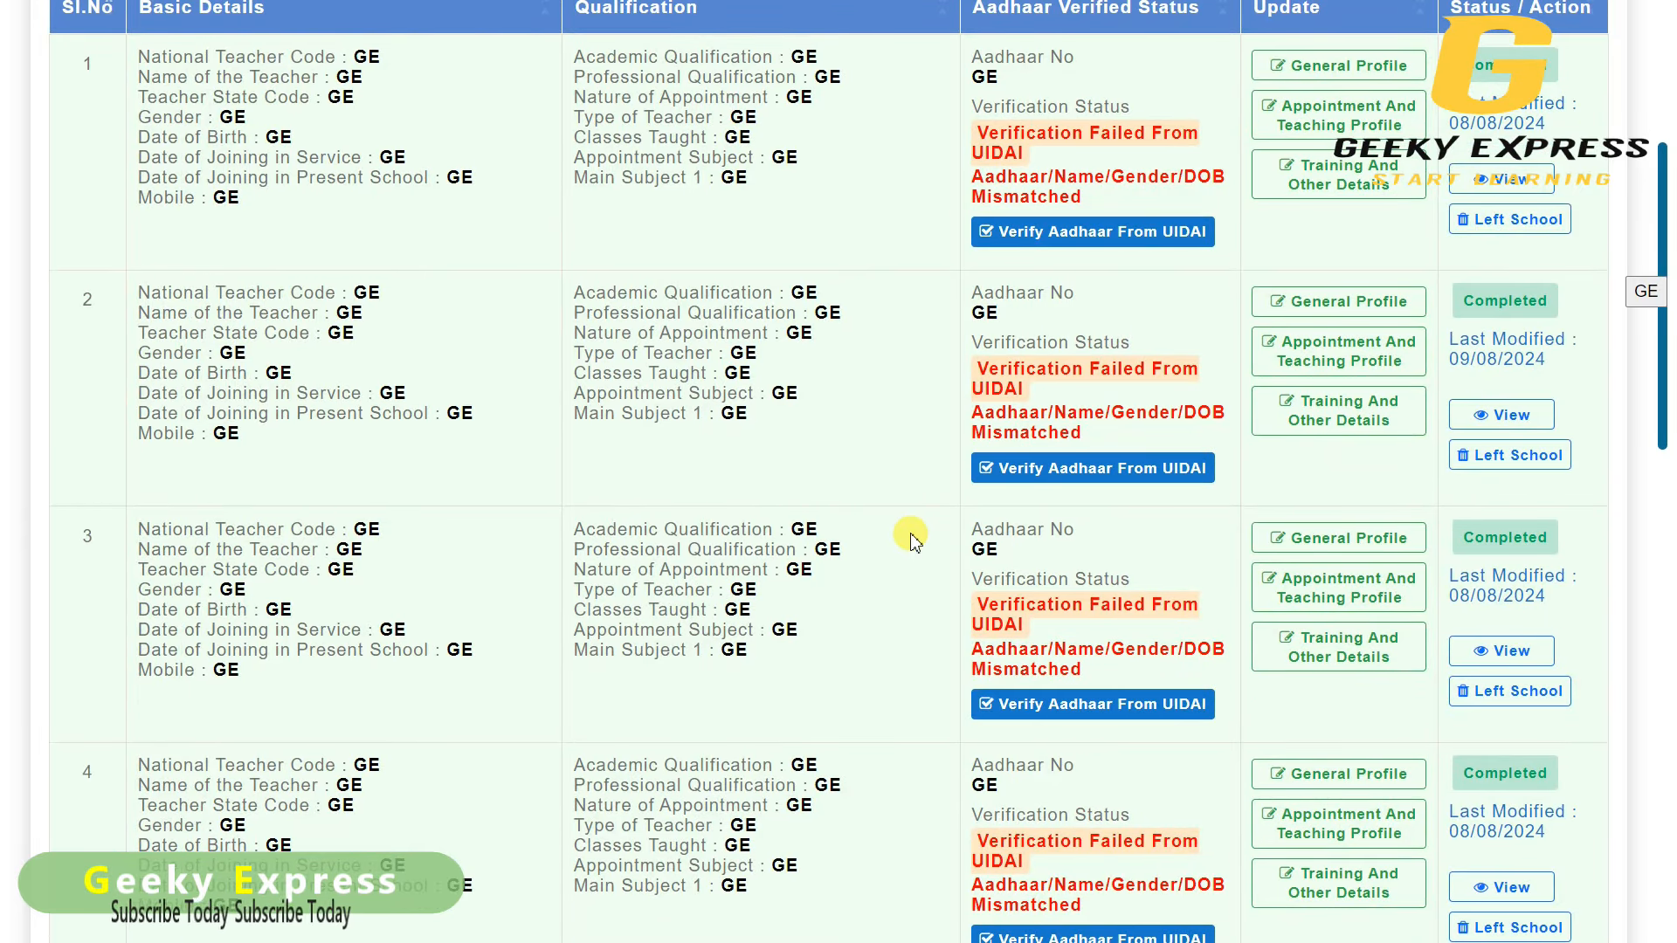
- Check the first teacher's profile update options and the completion status of that entry
scroll(911, 542, up, 3)
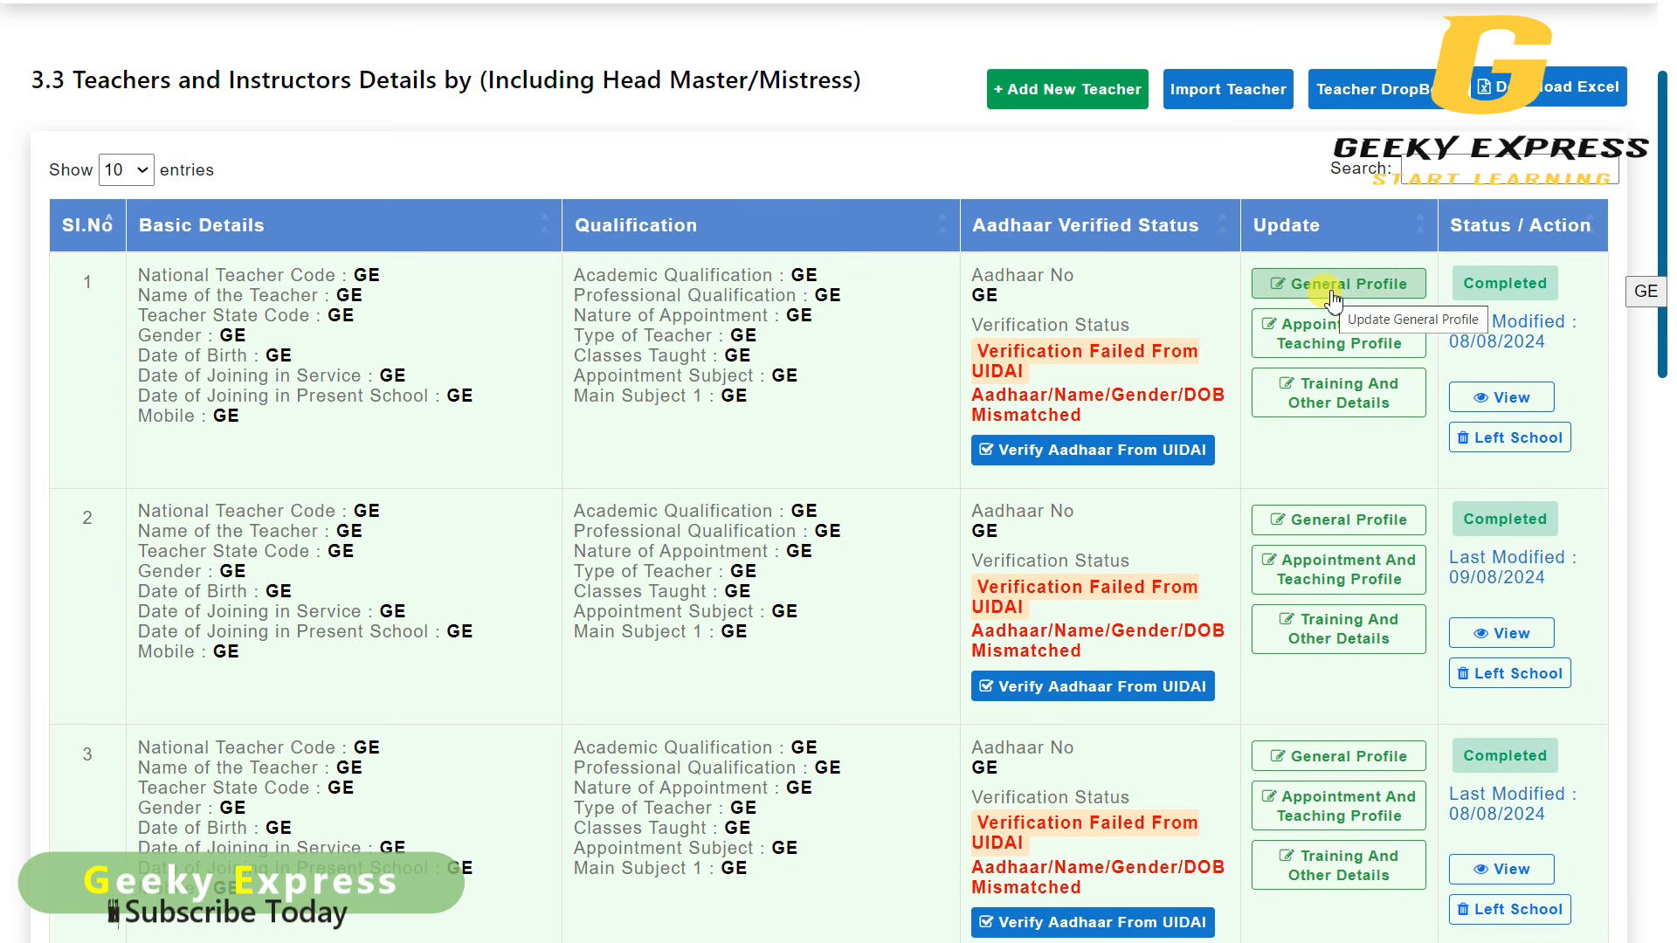
triple_click(1485, 287)
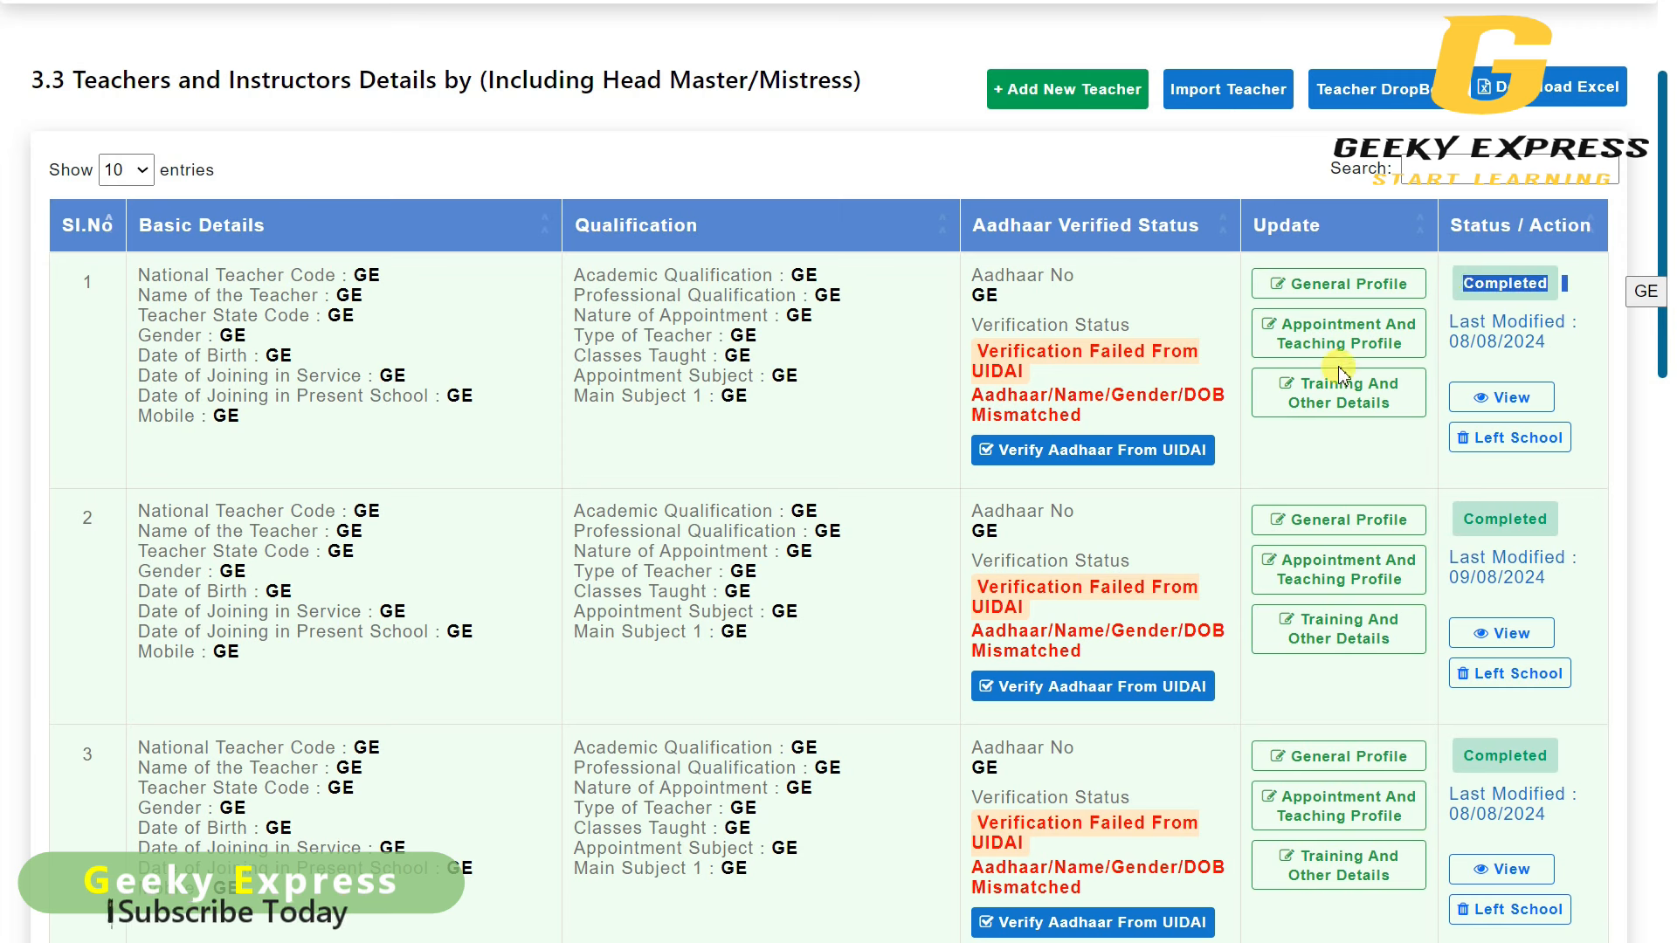
click(1547, 330)
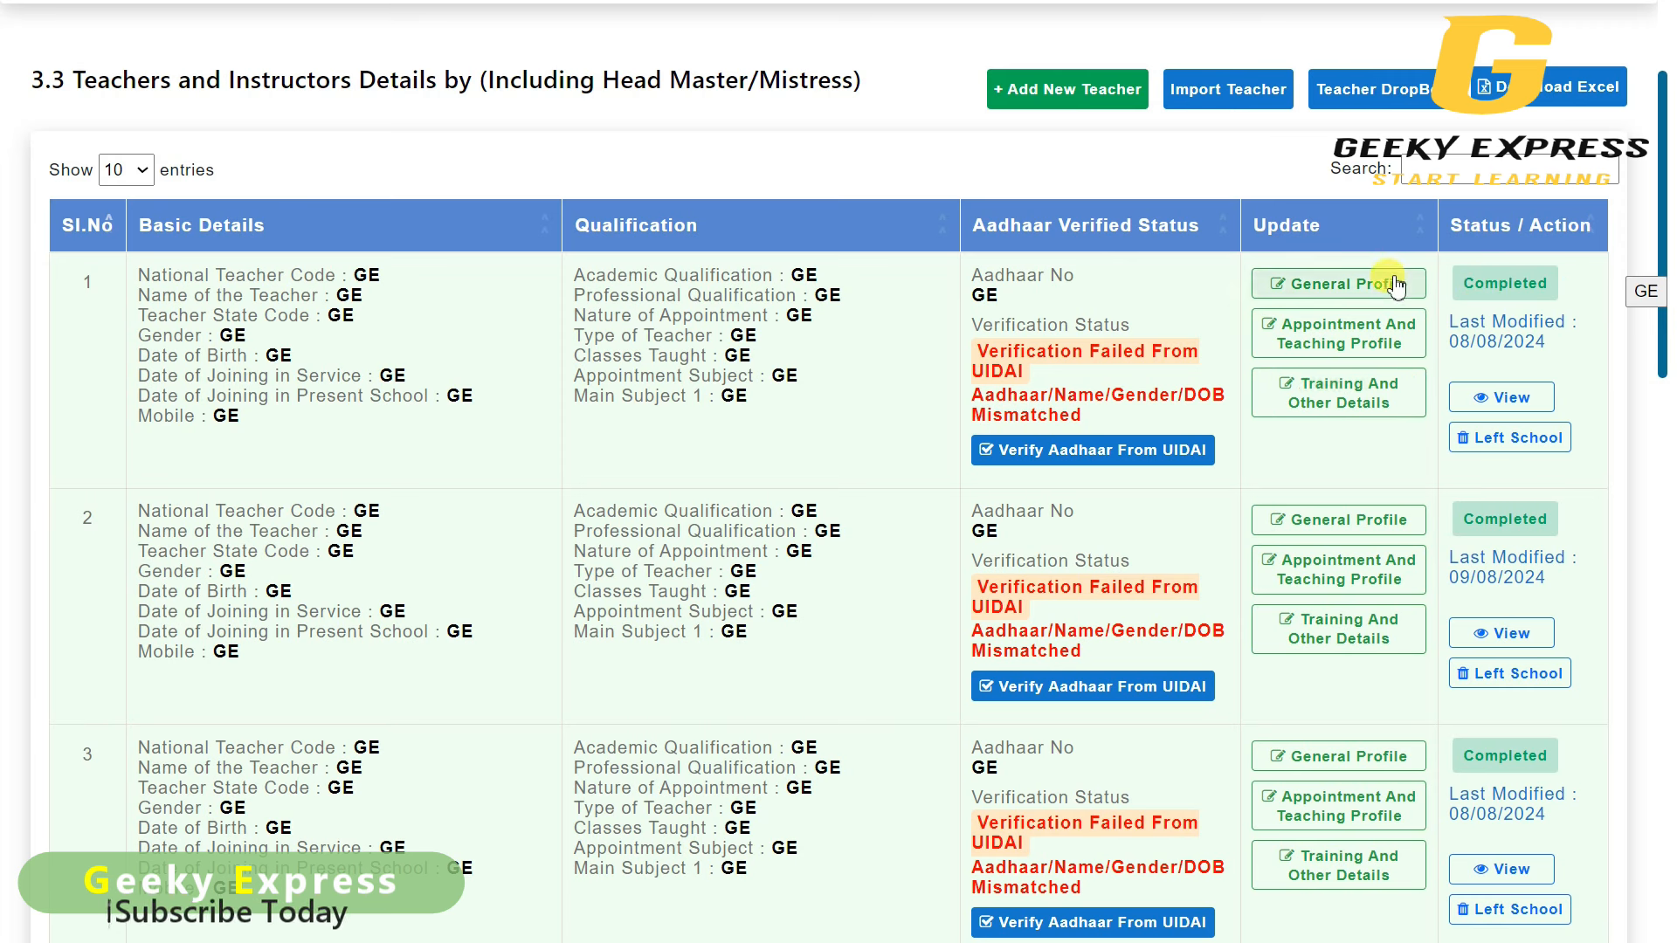
drag(1461, 287, 1570, 294)
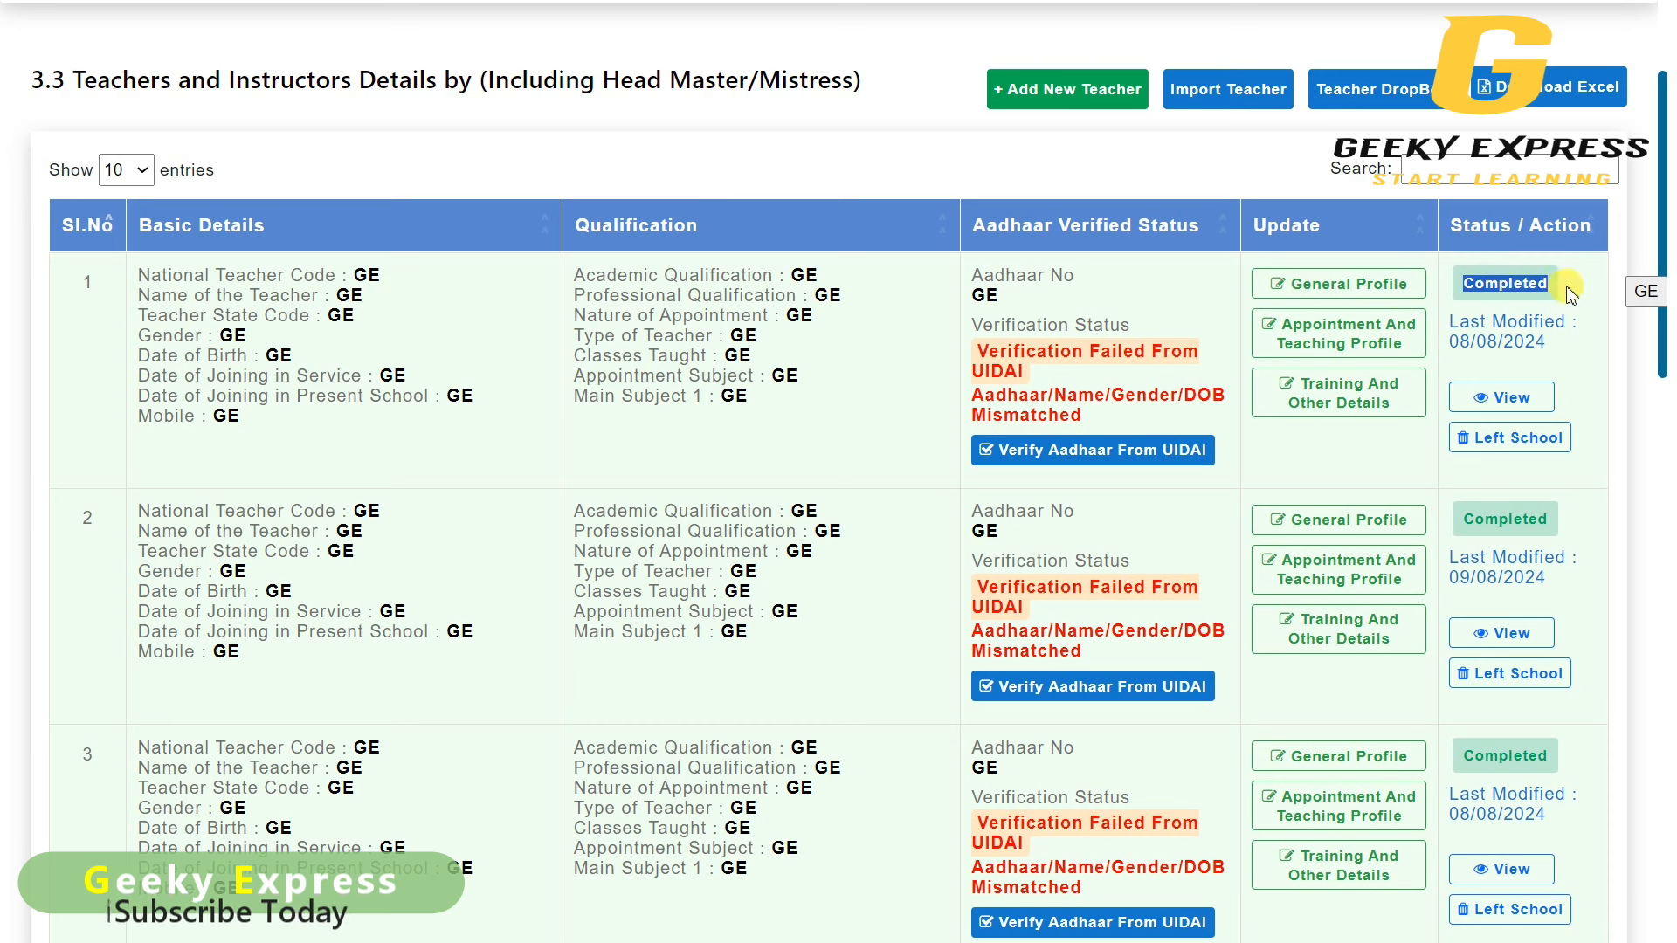
- Open the General Profile form for adding a new teacher and check the available social category options
click(1545, 288)
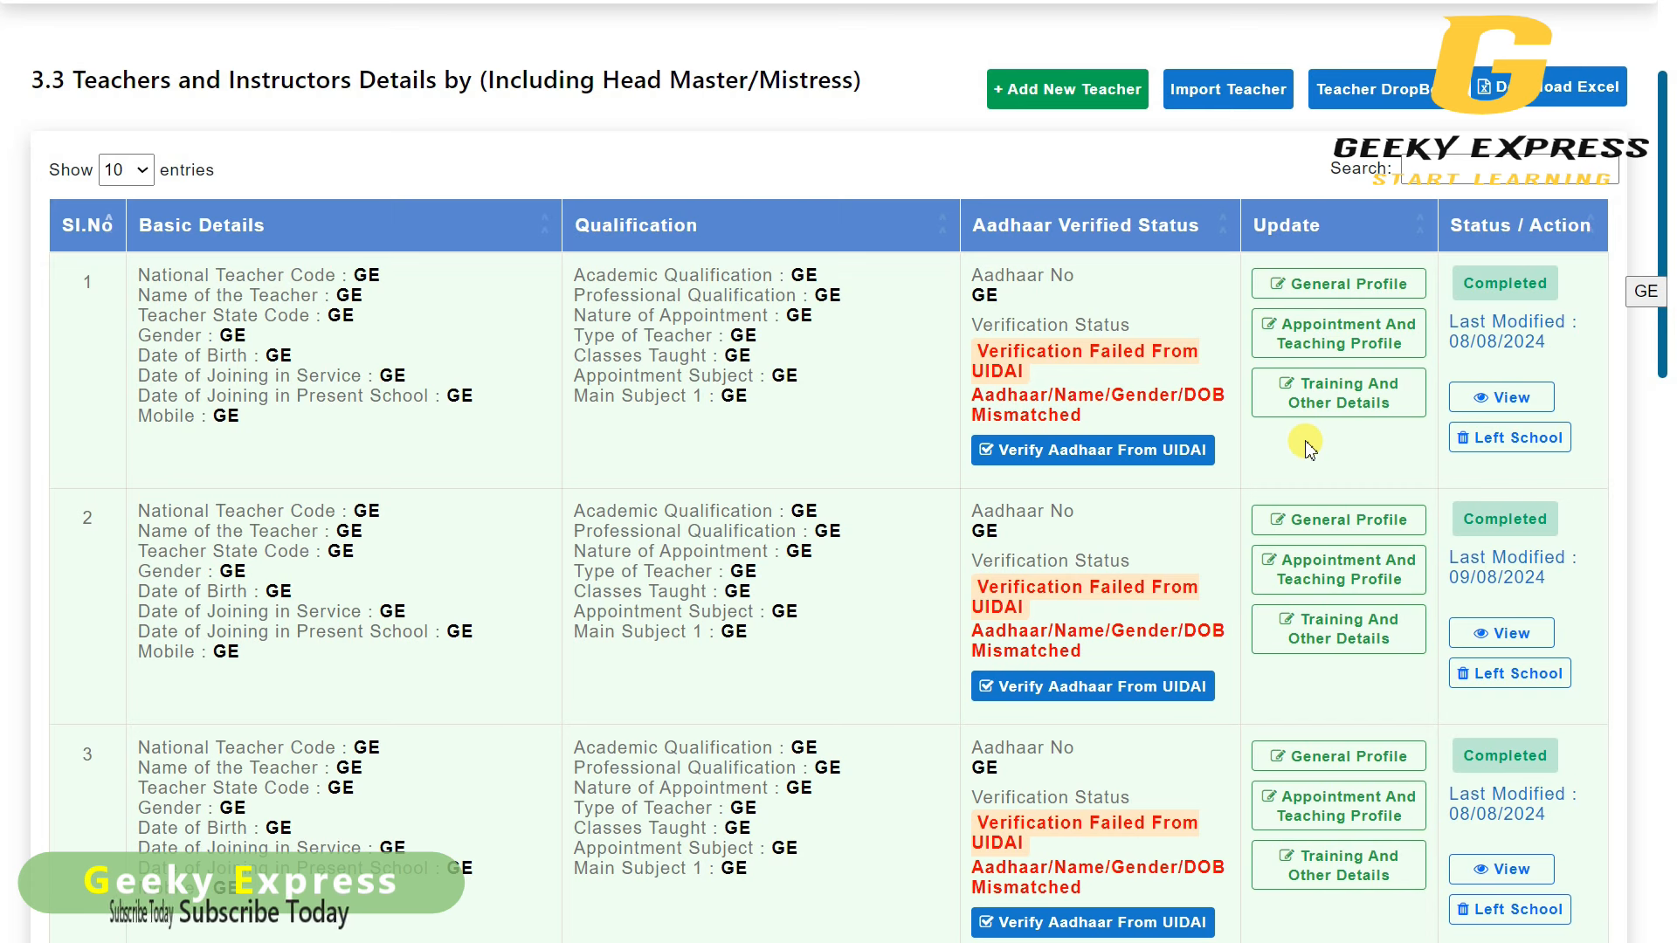
scroll(1303, 441, up, 1)
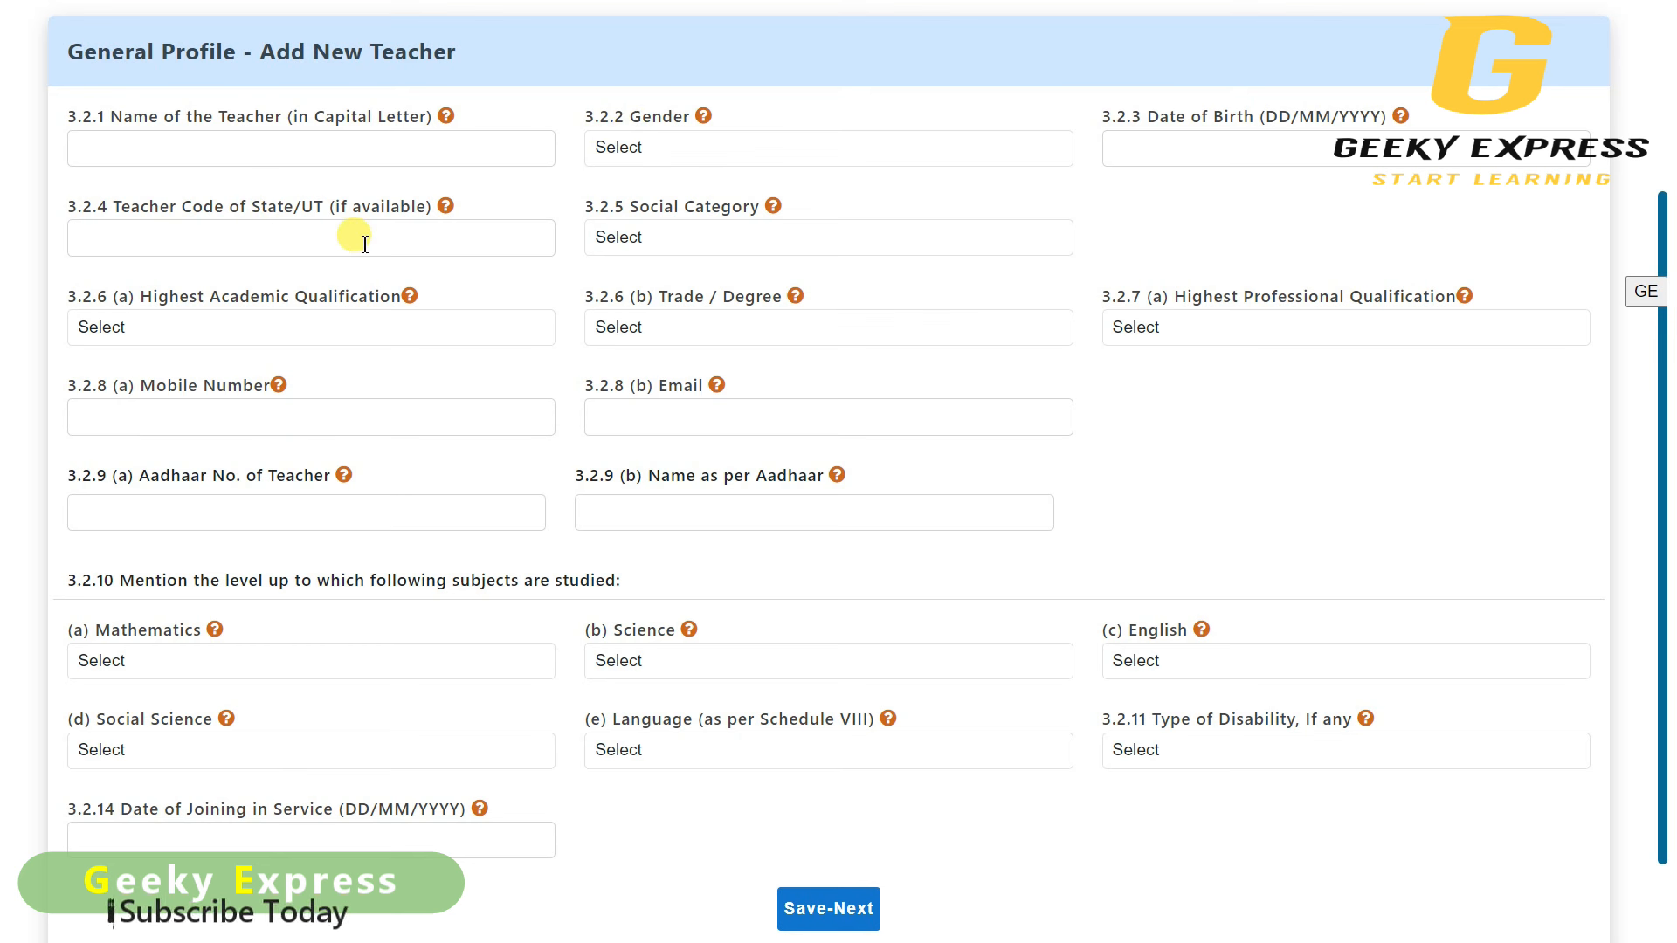
click(743, 238)
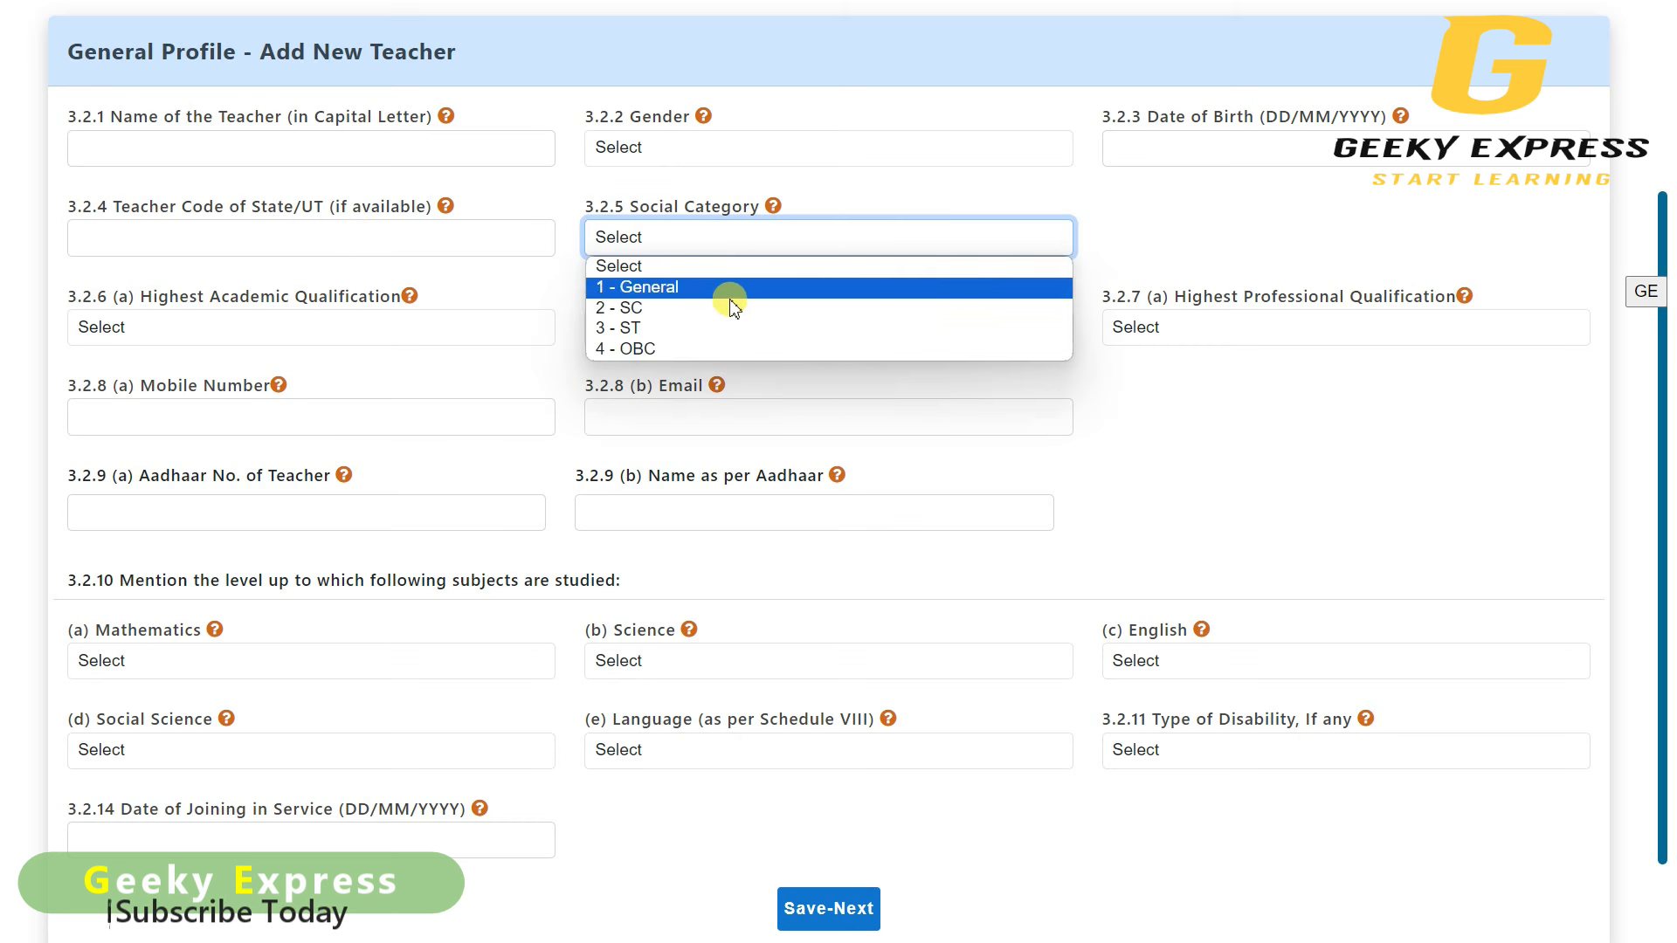
click(437, 352)
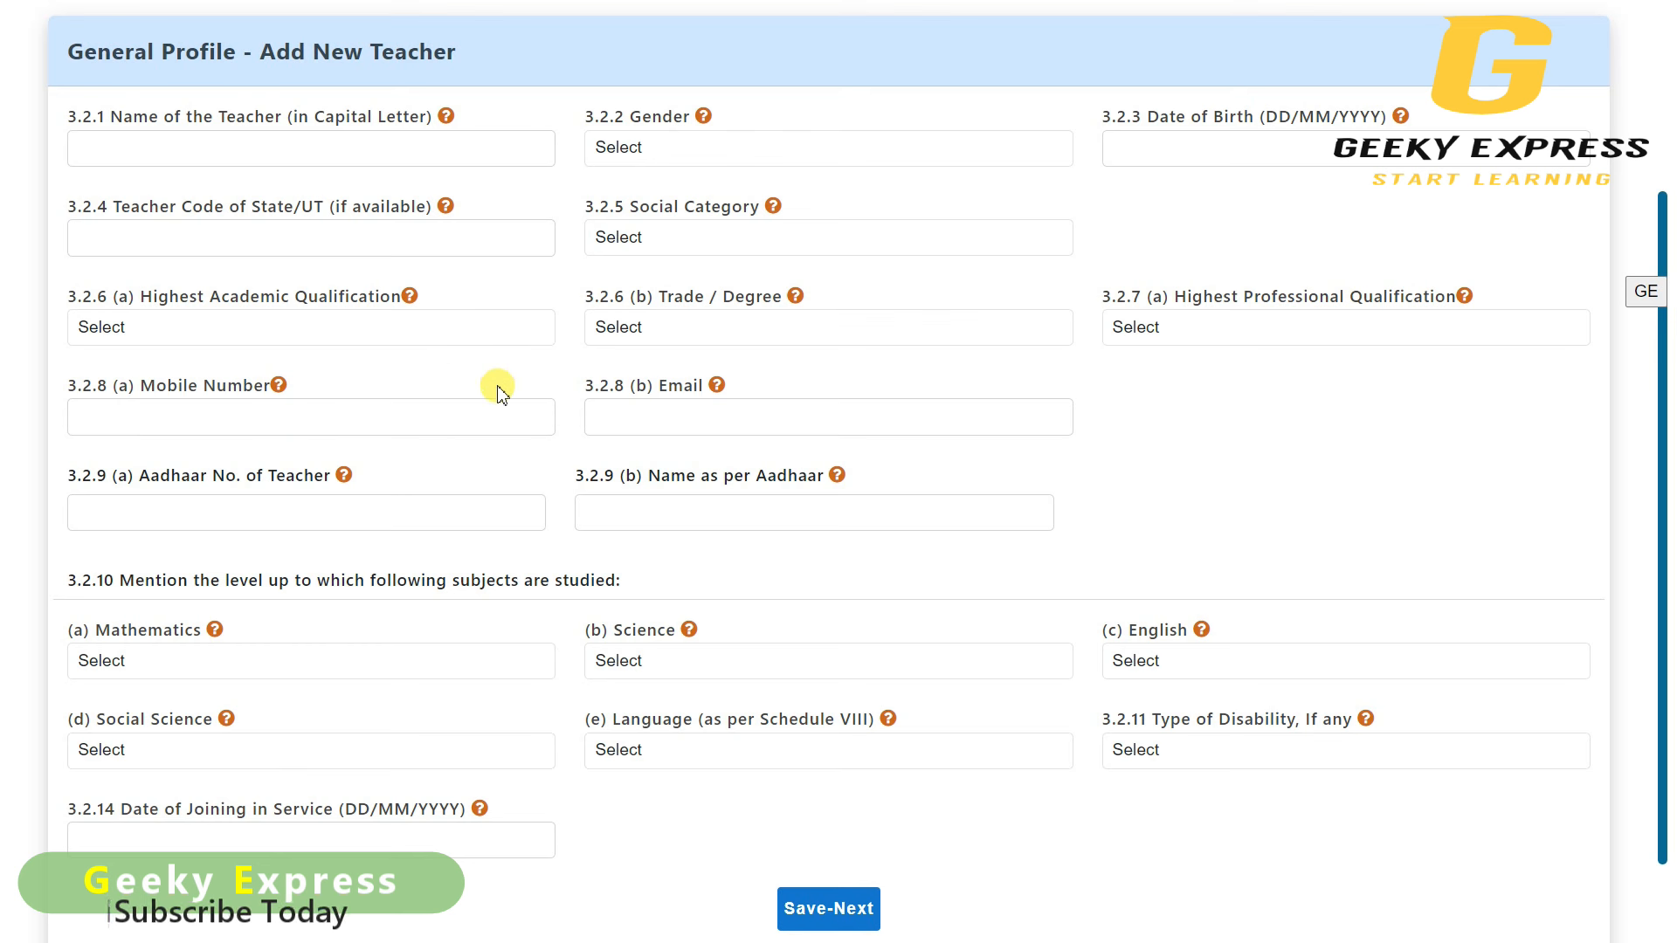
- Set the new teacher's highest academic qualification to 4 - Graduate
click(418, 332)
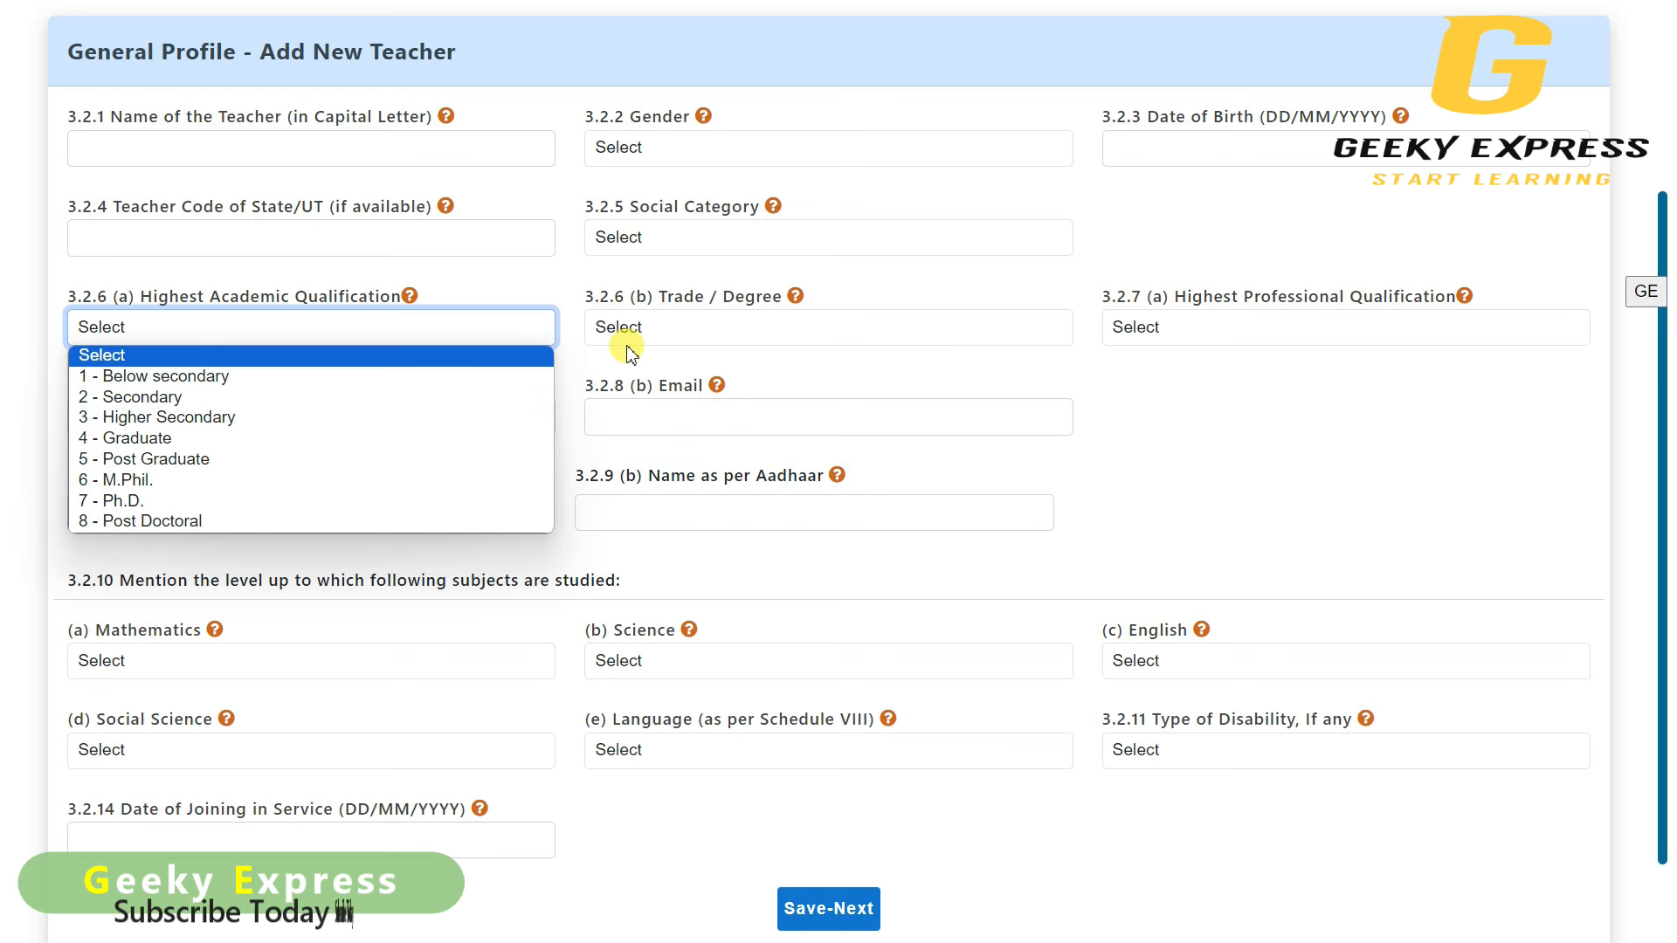
click(659, 330)
click(662, 331)
click(393, 339)
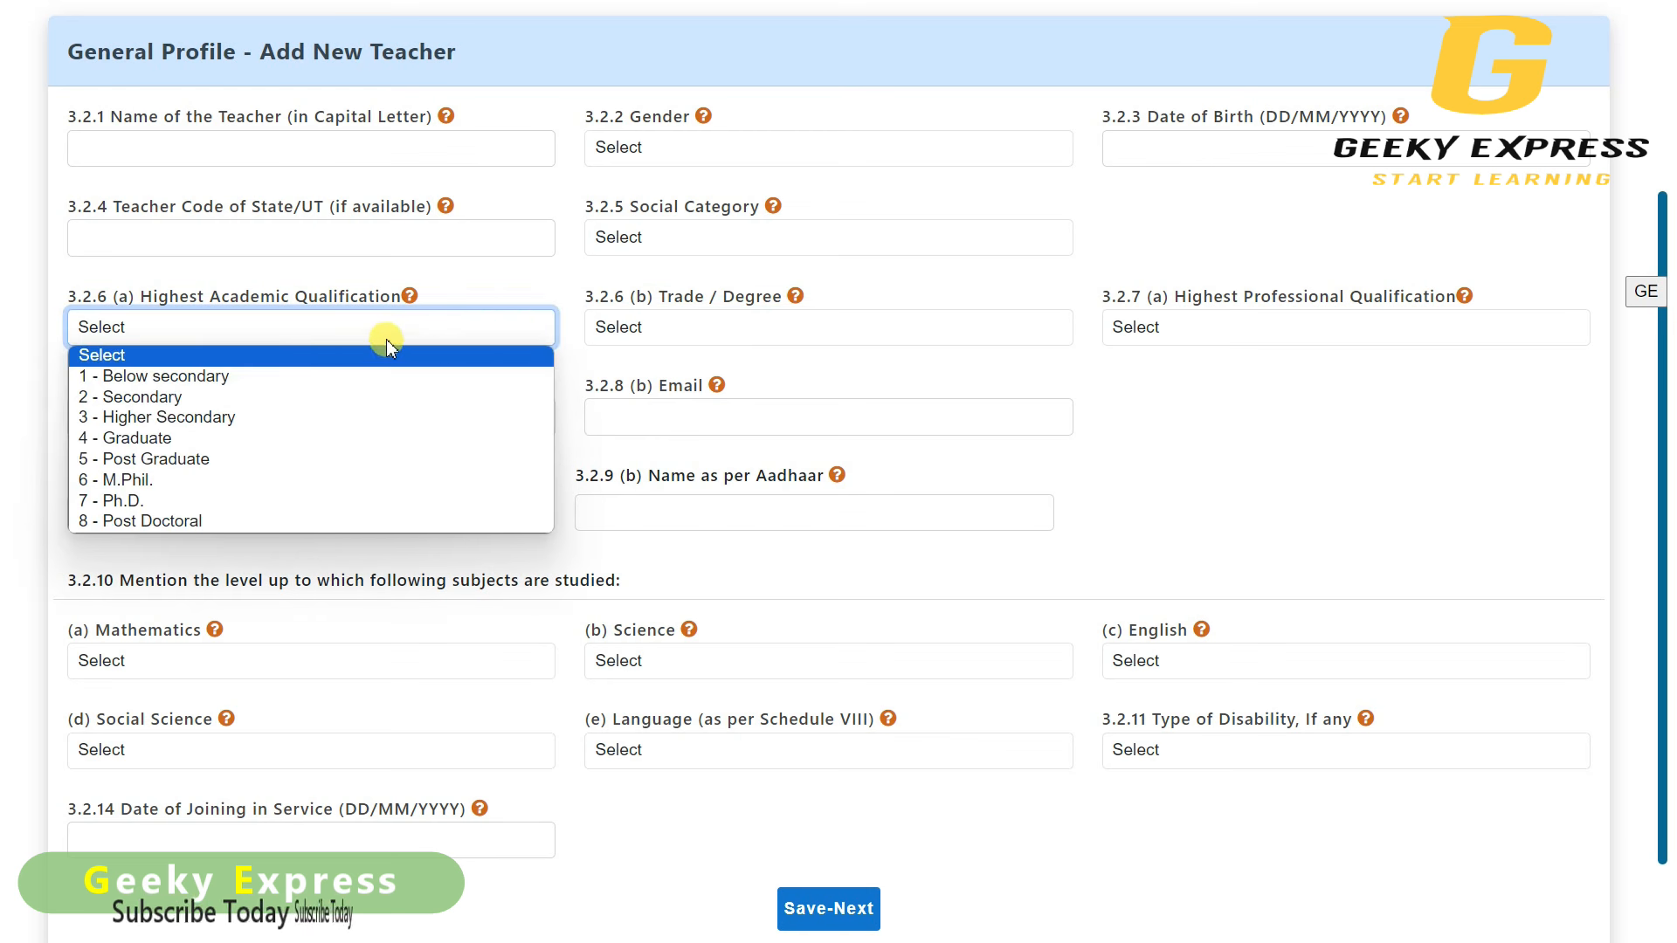
click(231, 439)
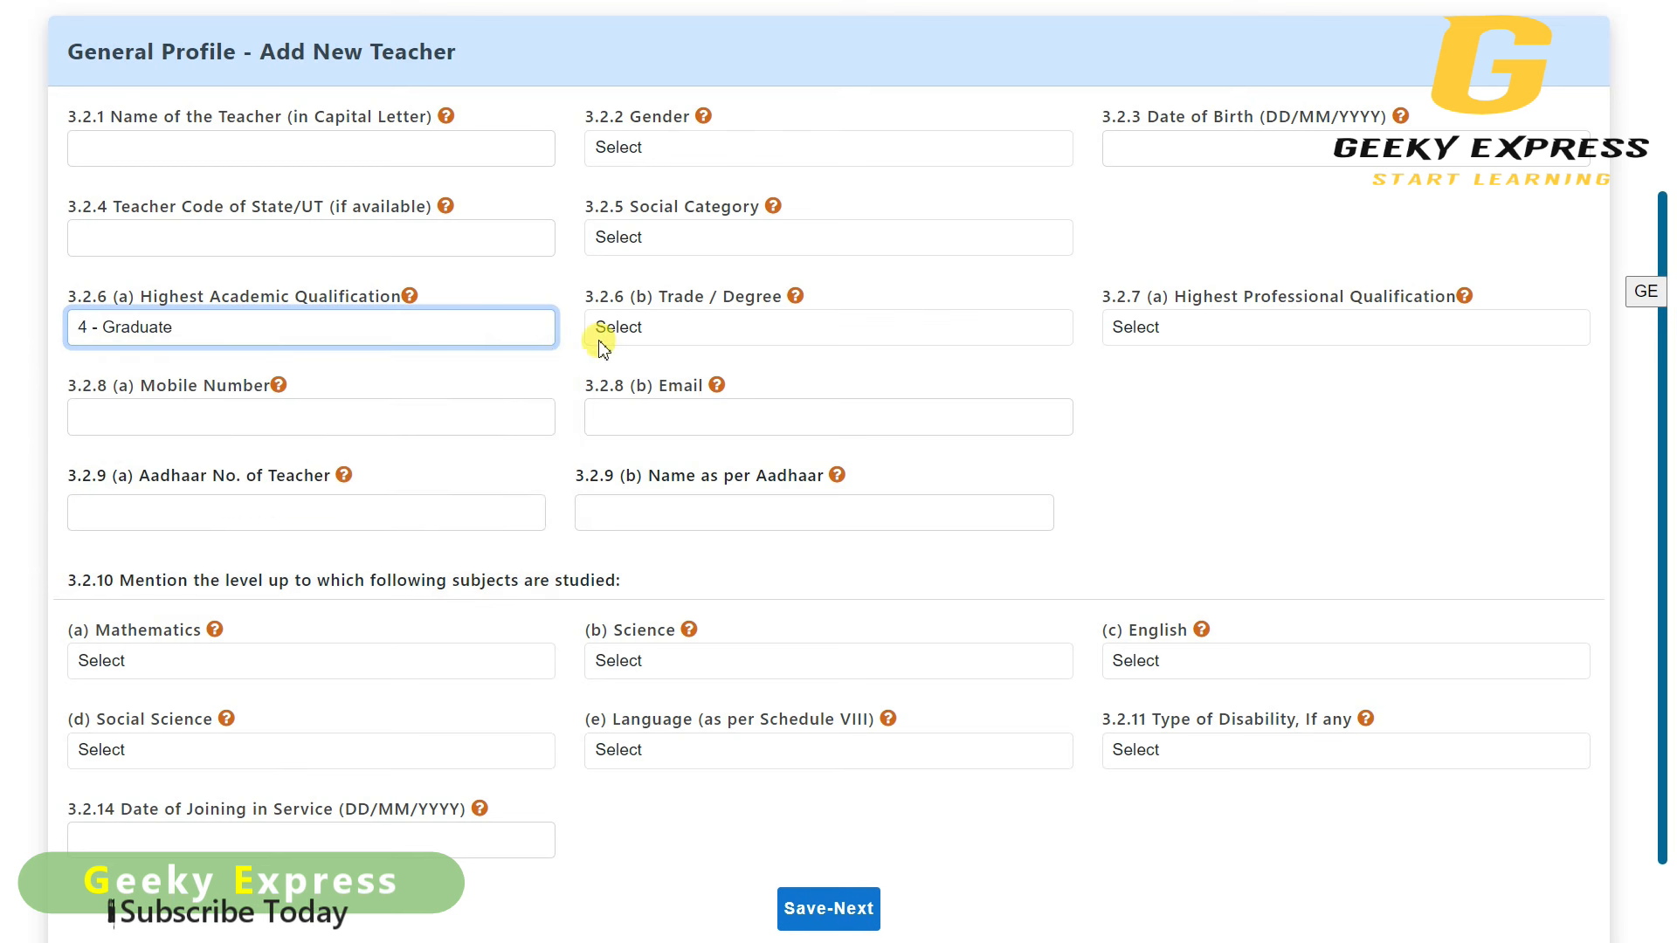
- Review the trade/degree options and the highest professional qualification options in the new teacher form
click(671, 335)
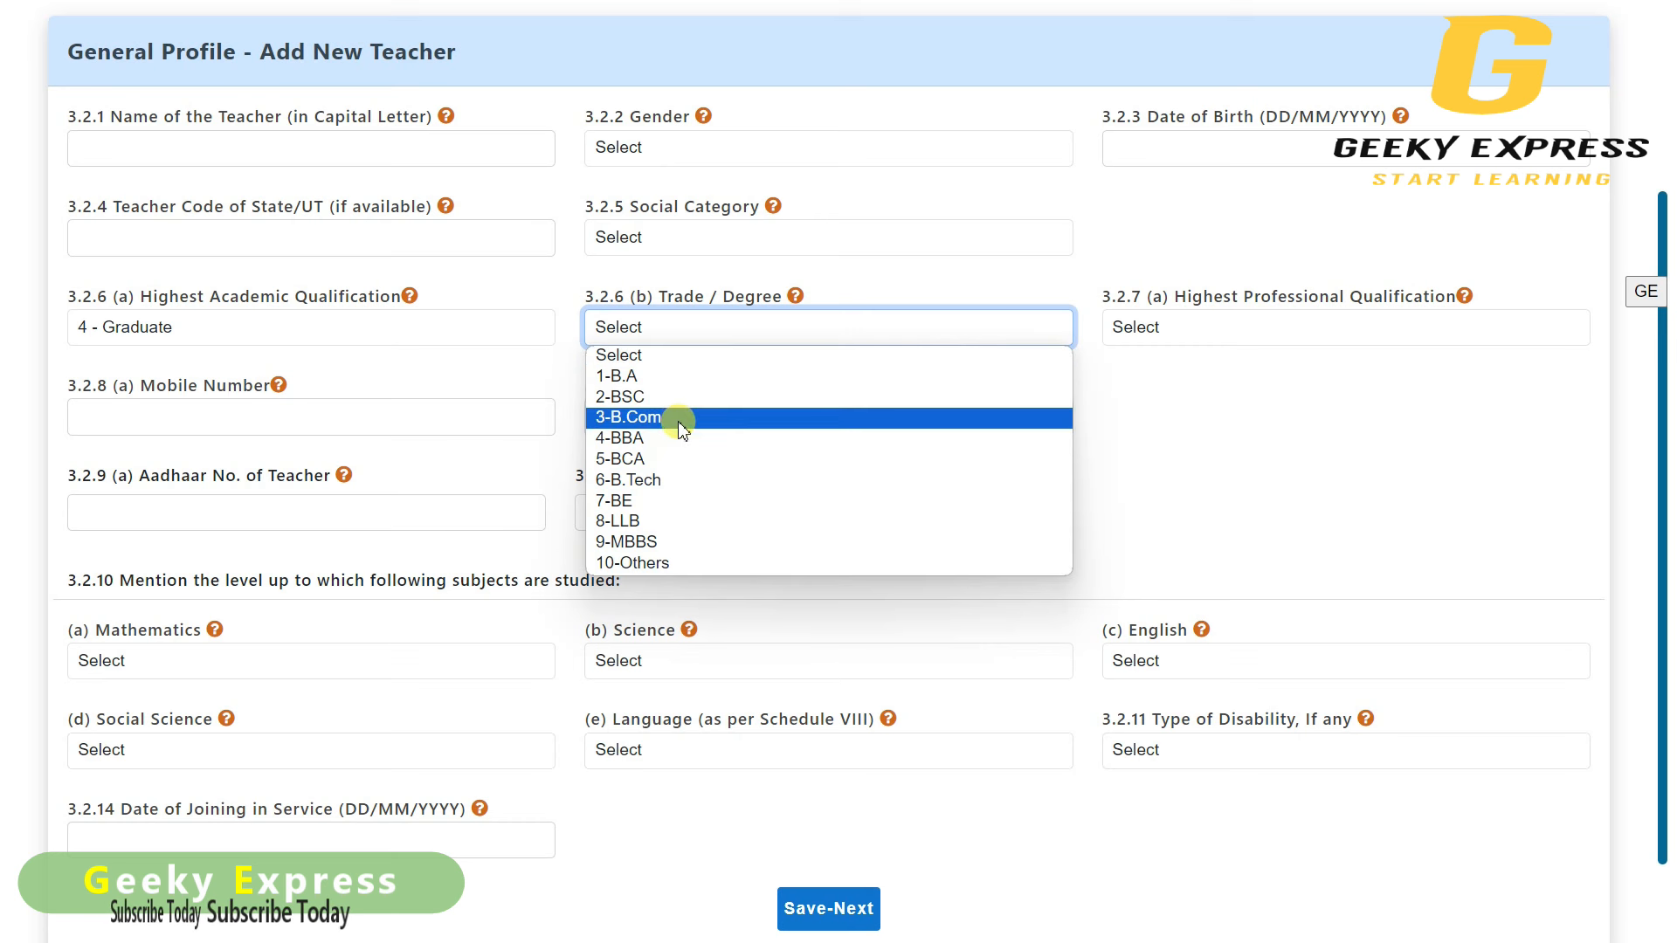
click(1166, 342)
click(1175, 330)
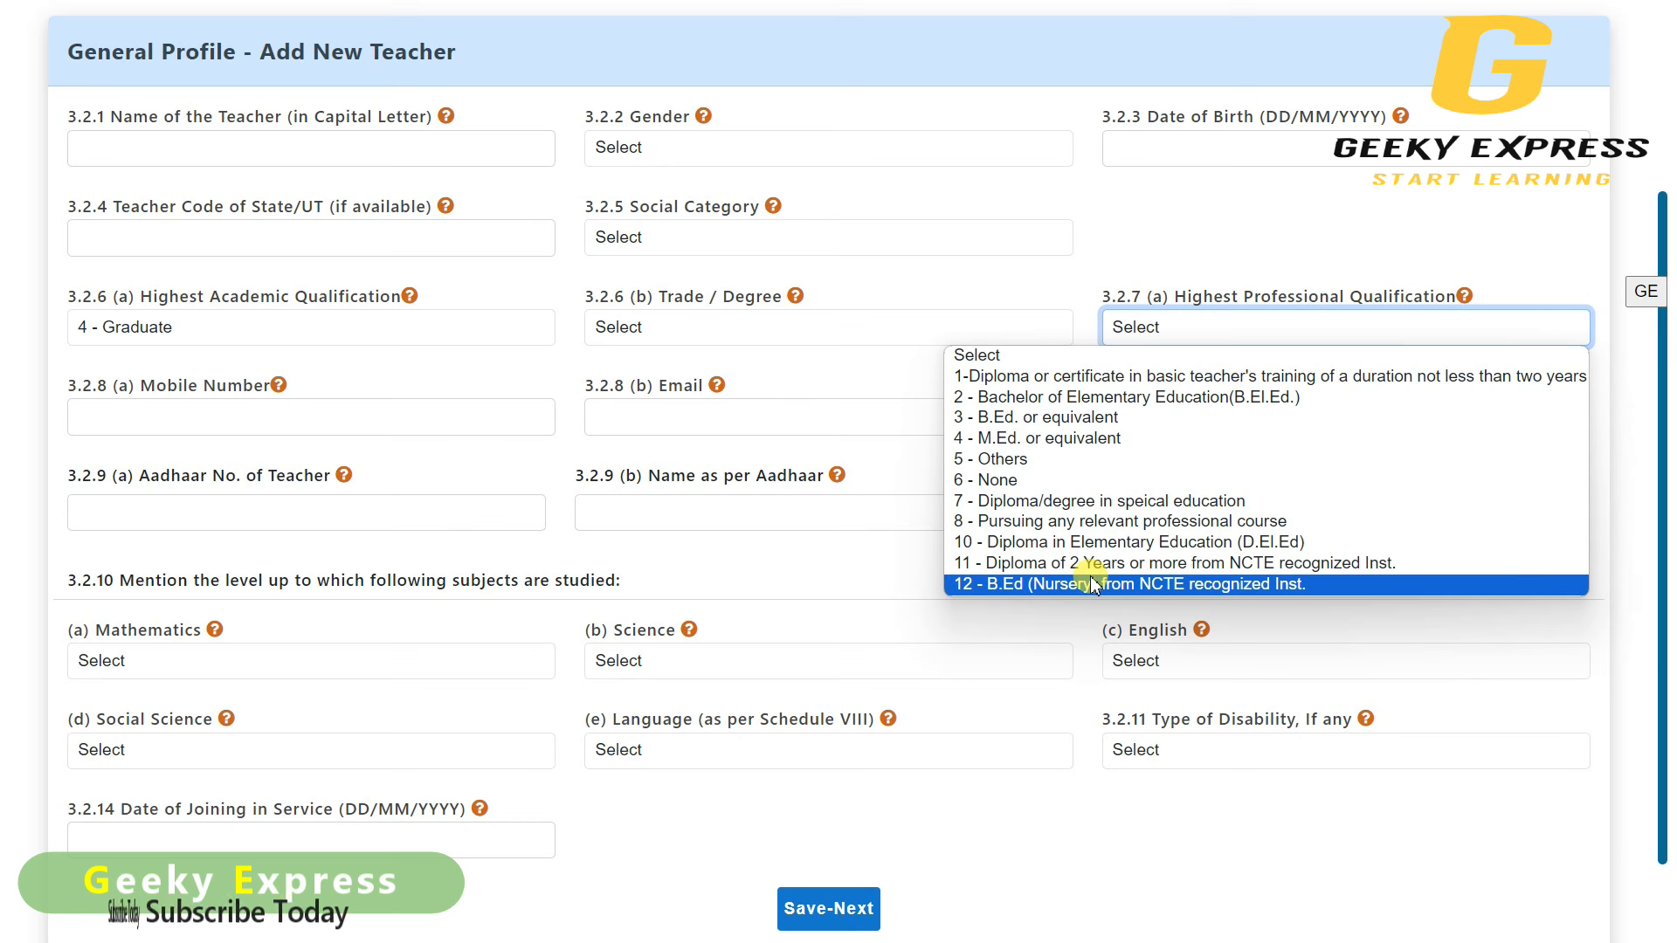
click(477, 454)
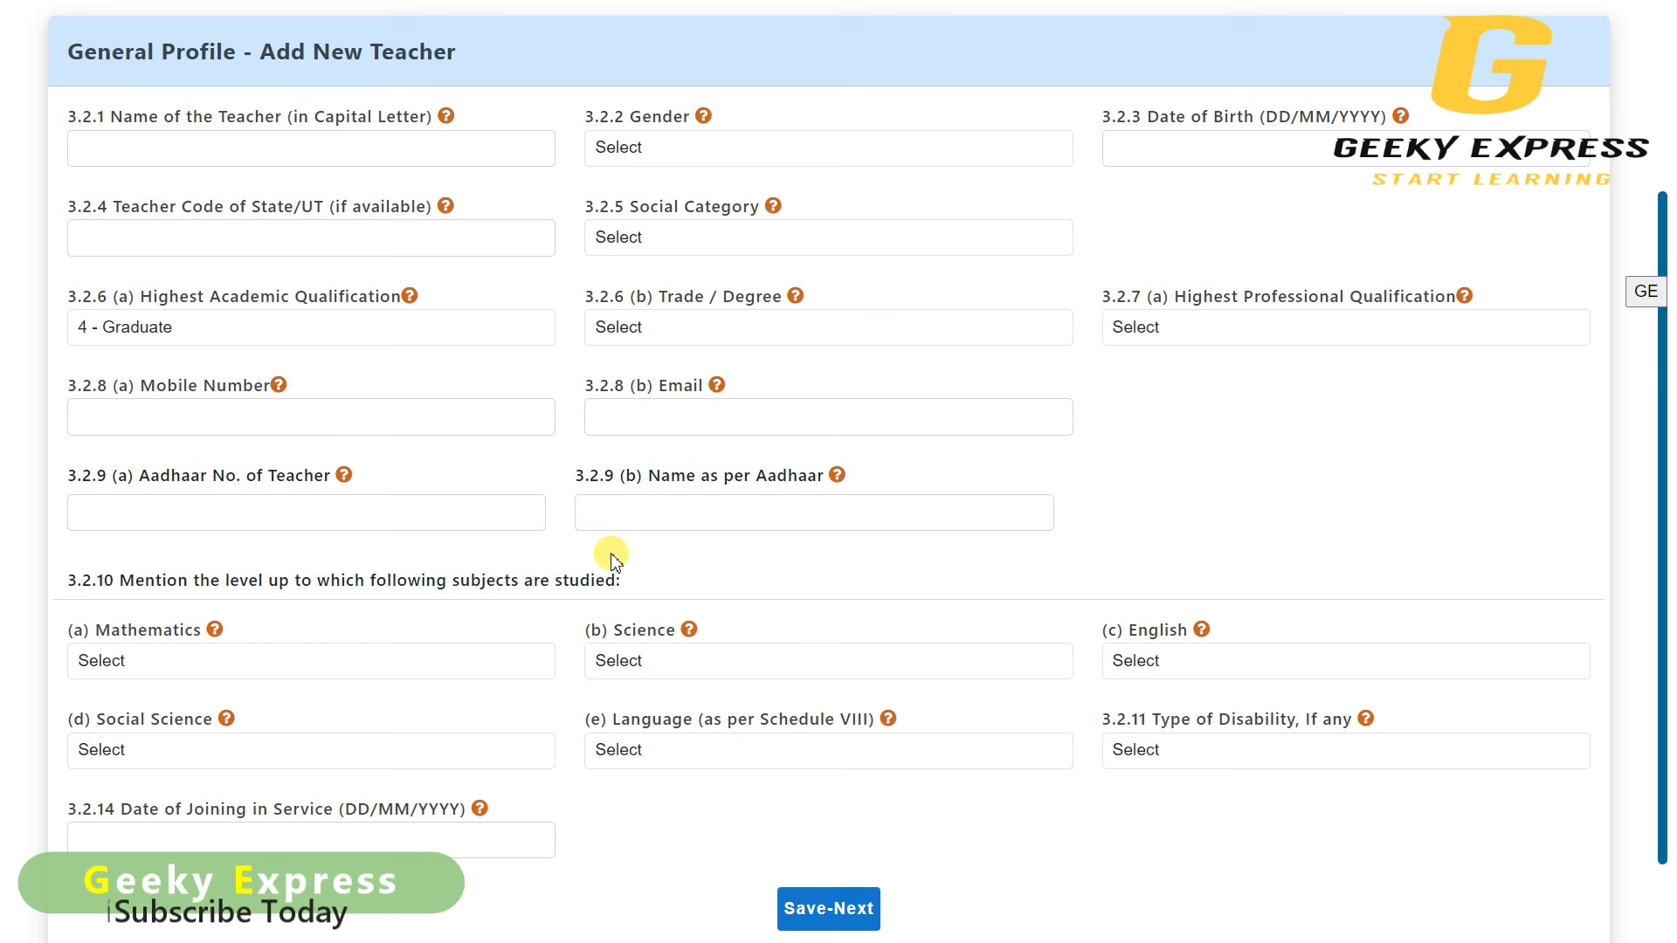
- Check the name-as-per-Aadhaar field and the study levels offered for Mathematics in the new teacher form
click(624, 518)
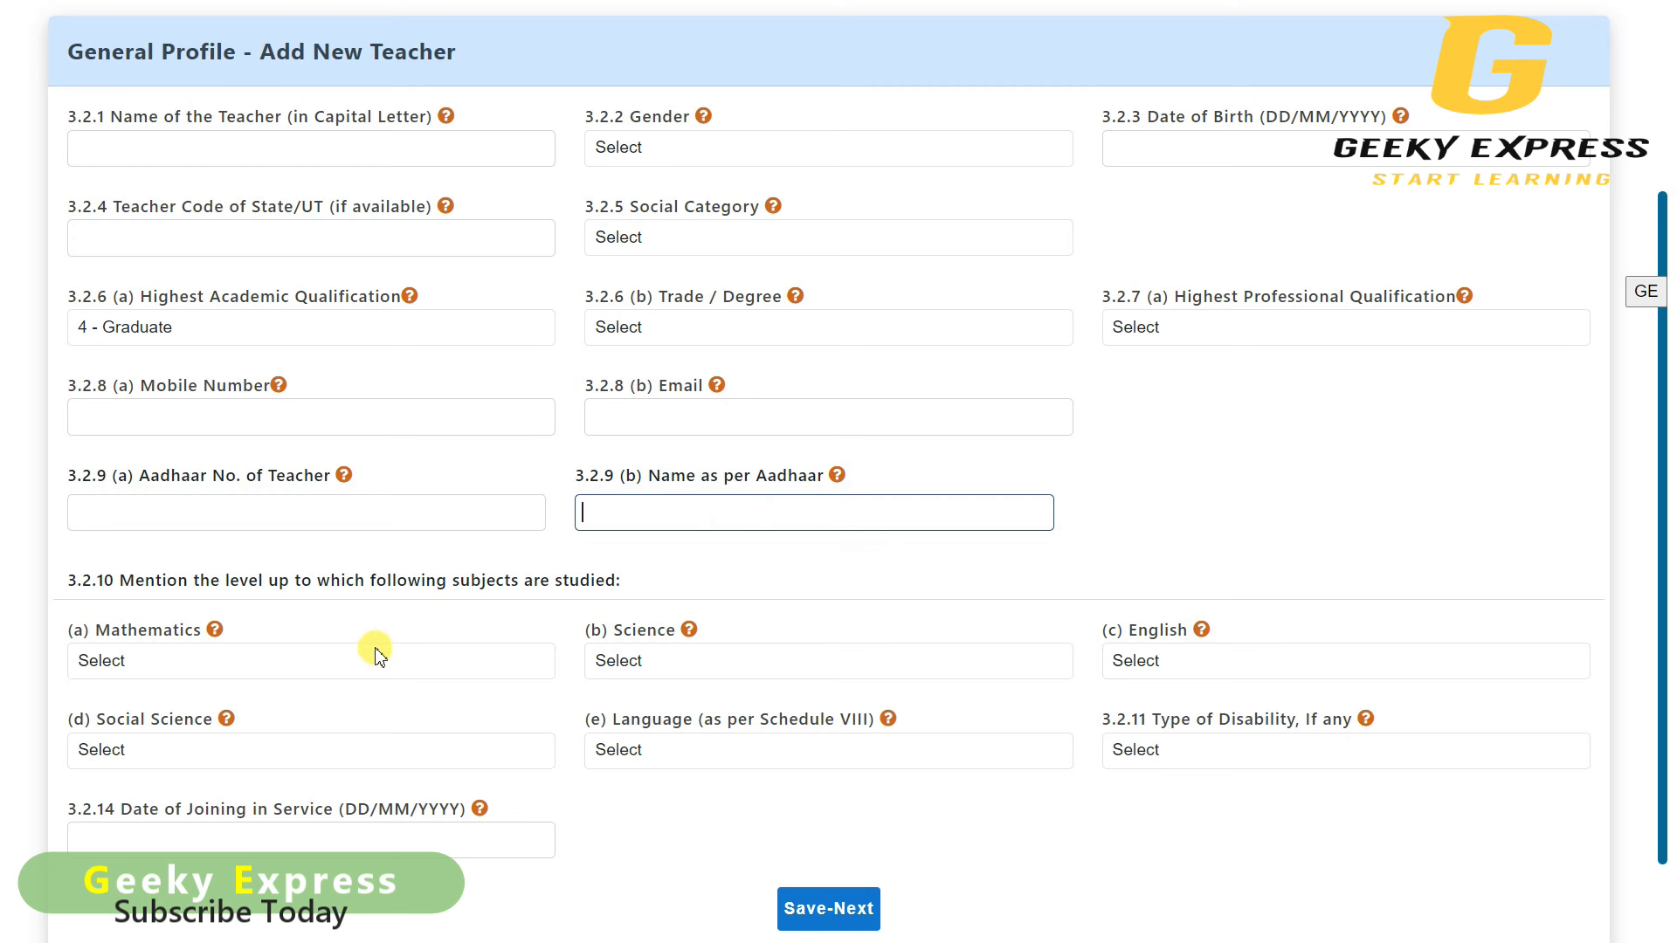
scroll(394, 648, down, 2)
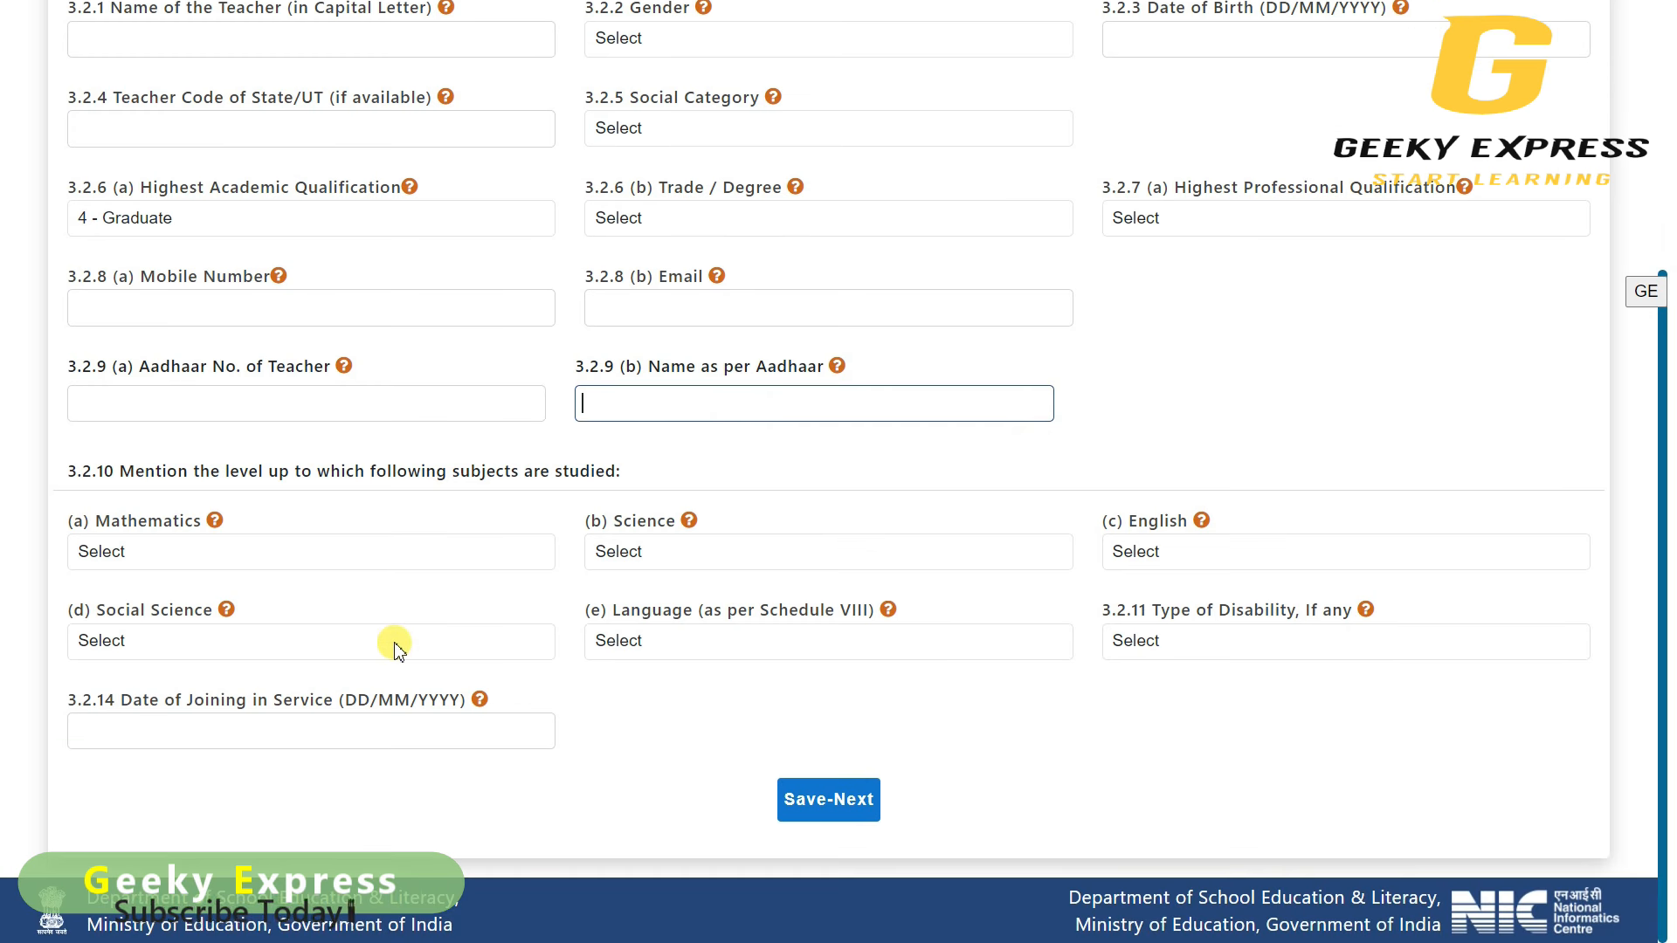
click(393, 556)
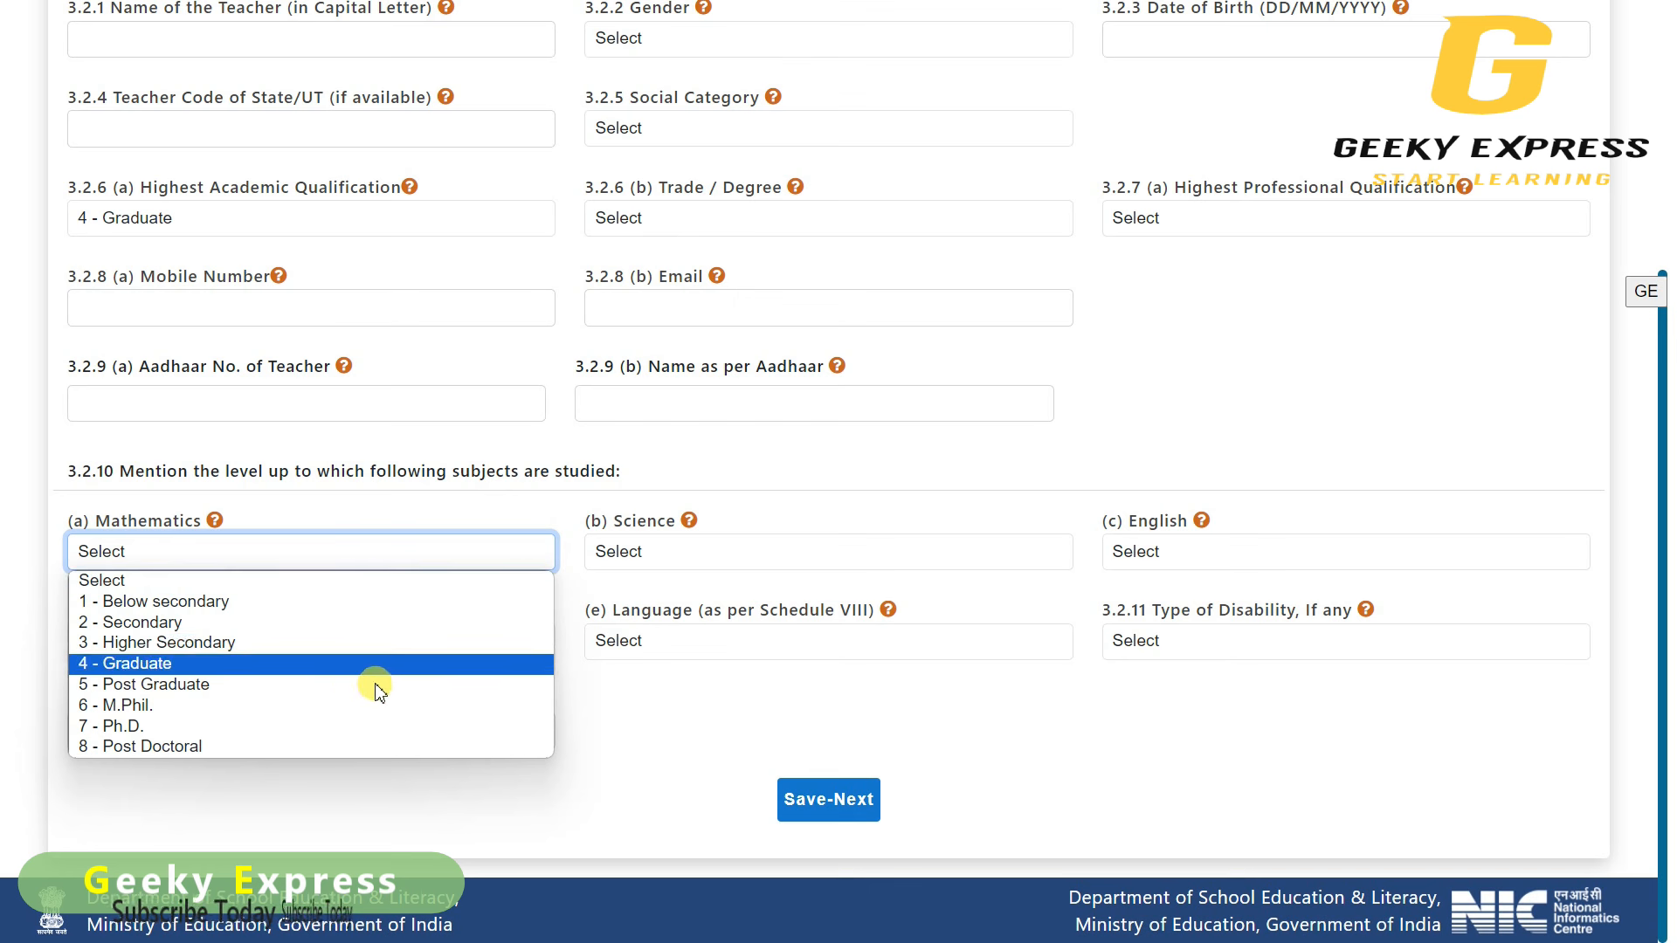
click(601, 592)
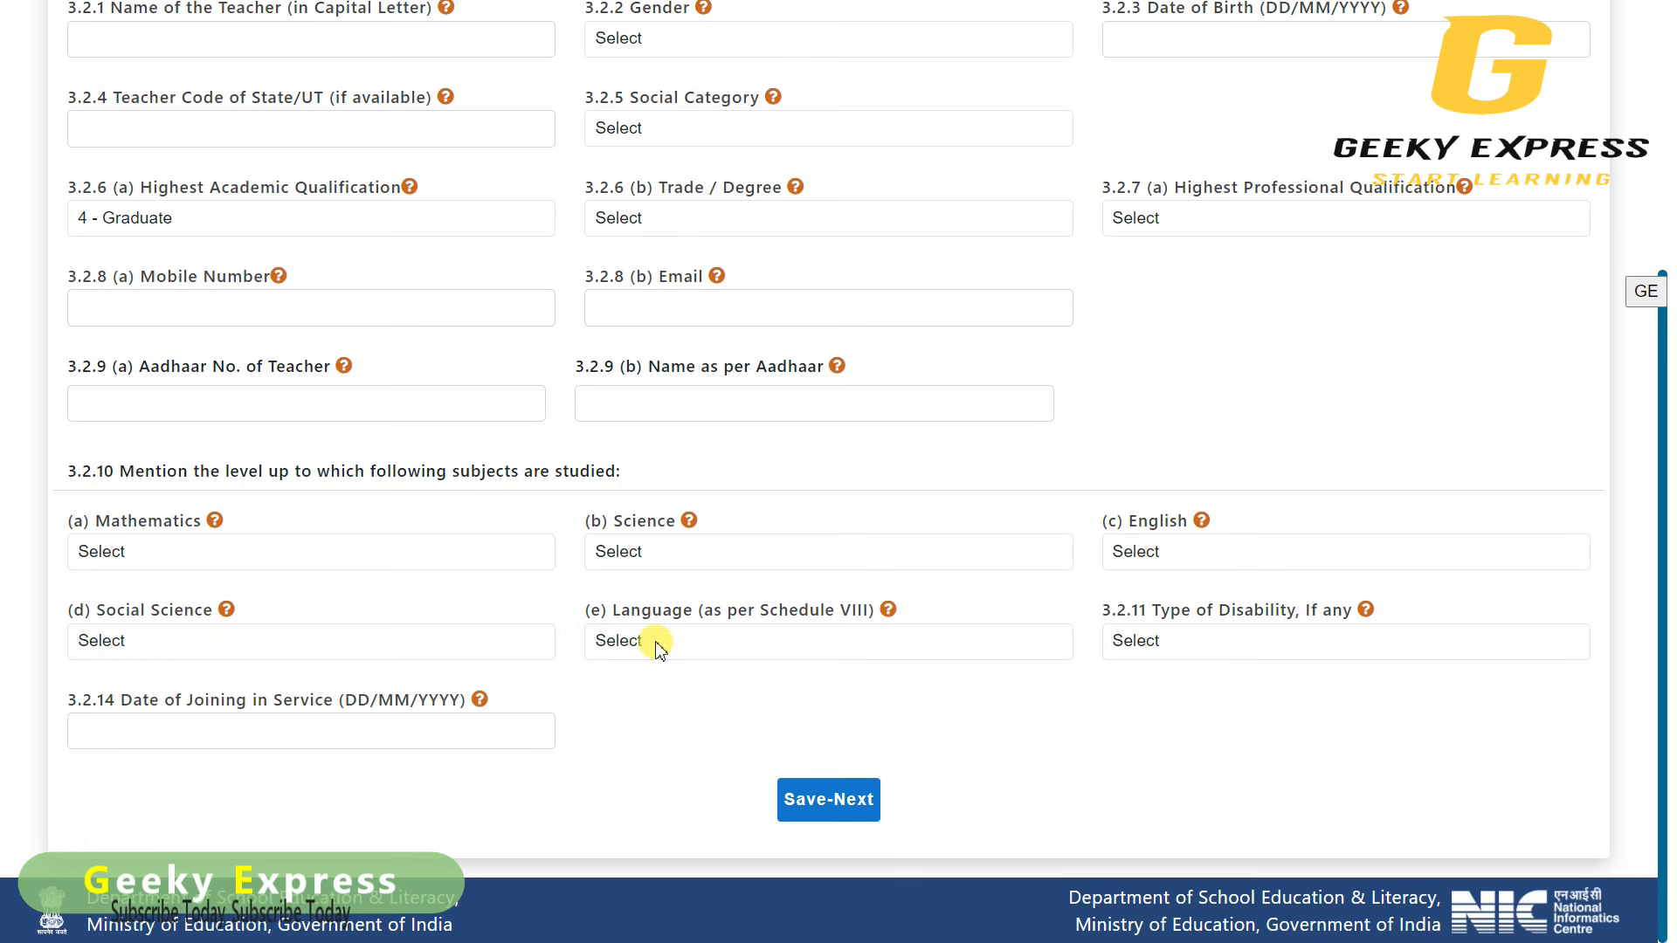
- Check the Schedule VIII language hint, the disability types and the date-of-joining calendar in the new teacher form
mouse_move(888, 609)
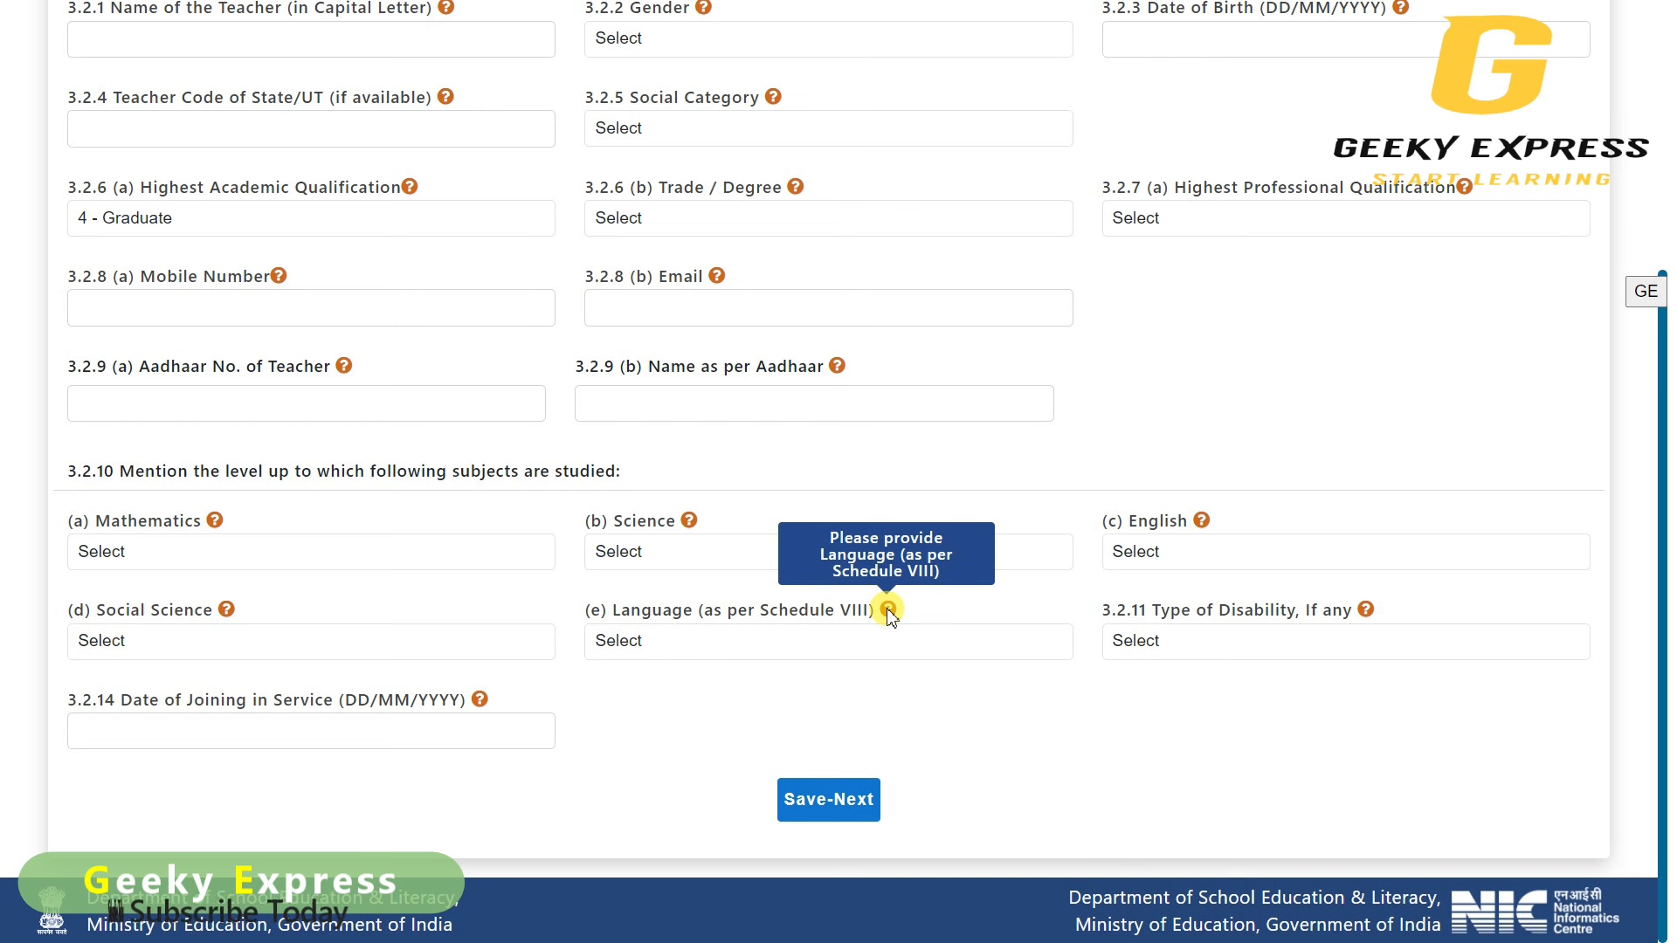
click(1351, 641)
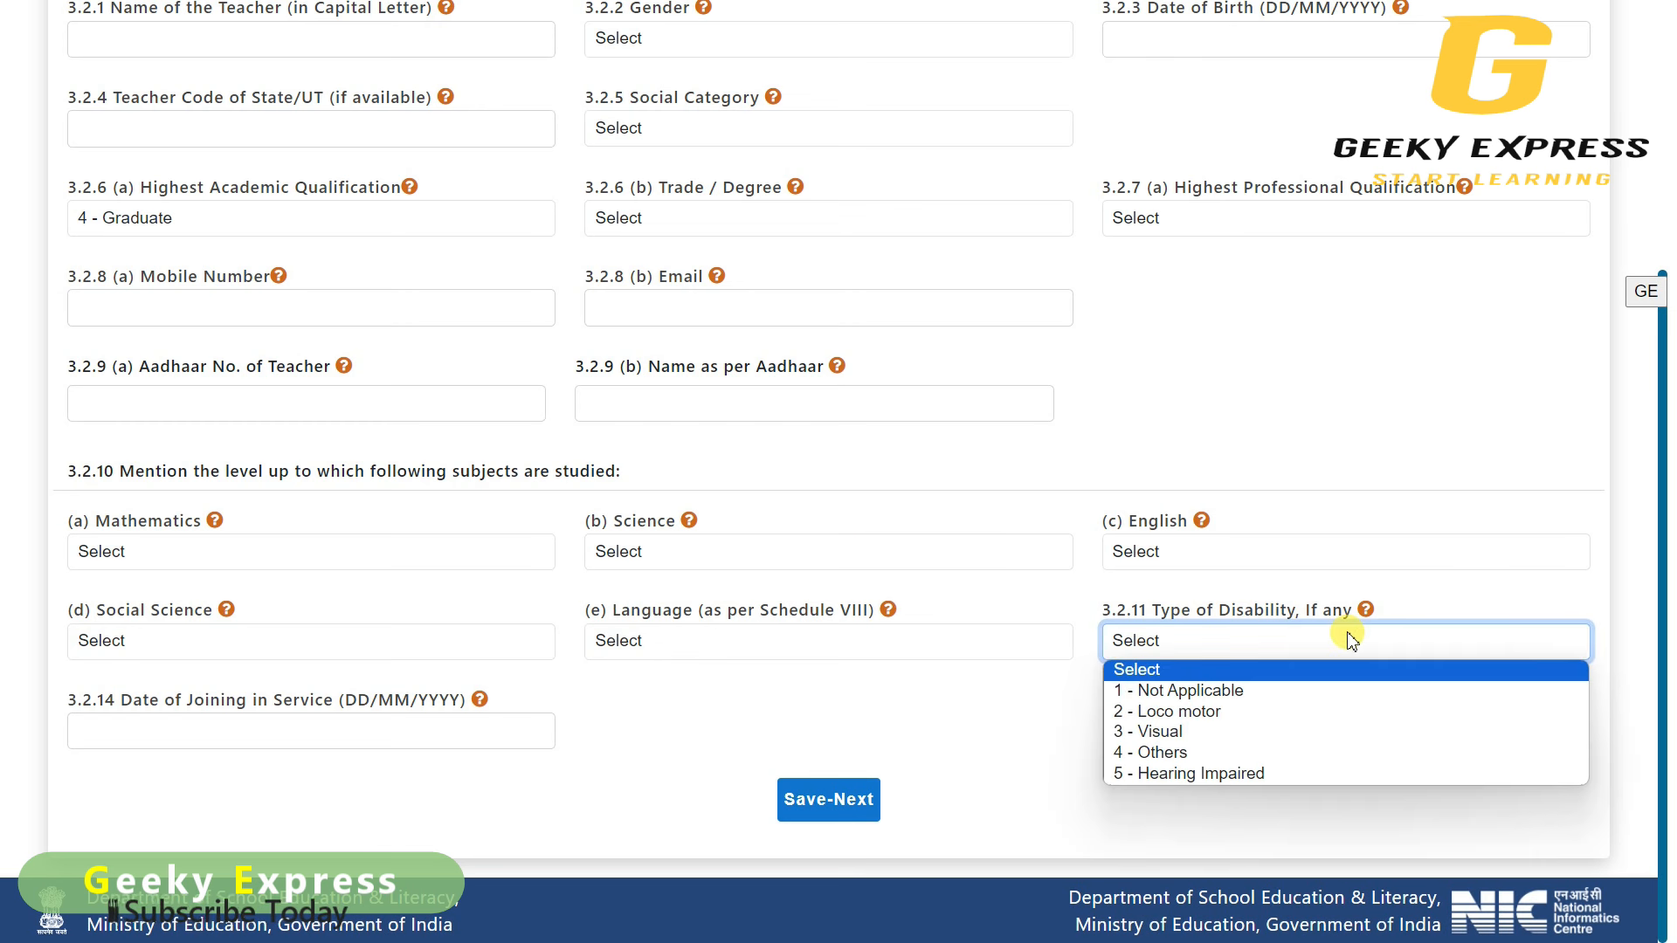
click(408, 738)
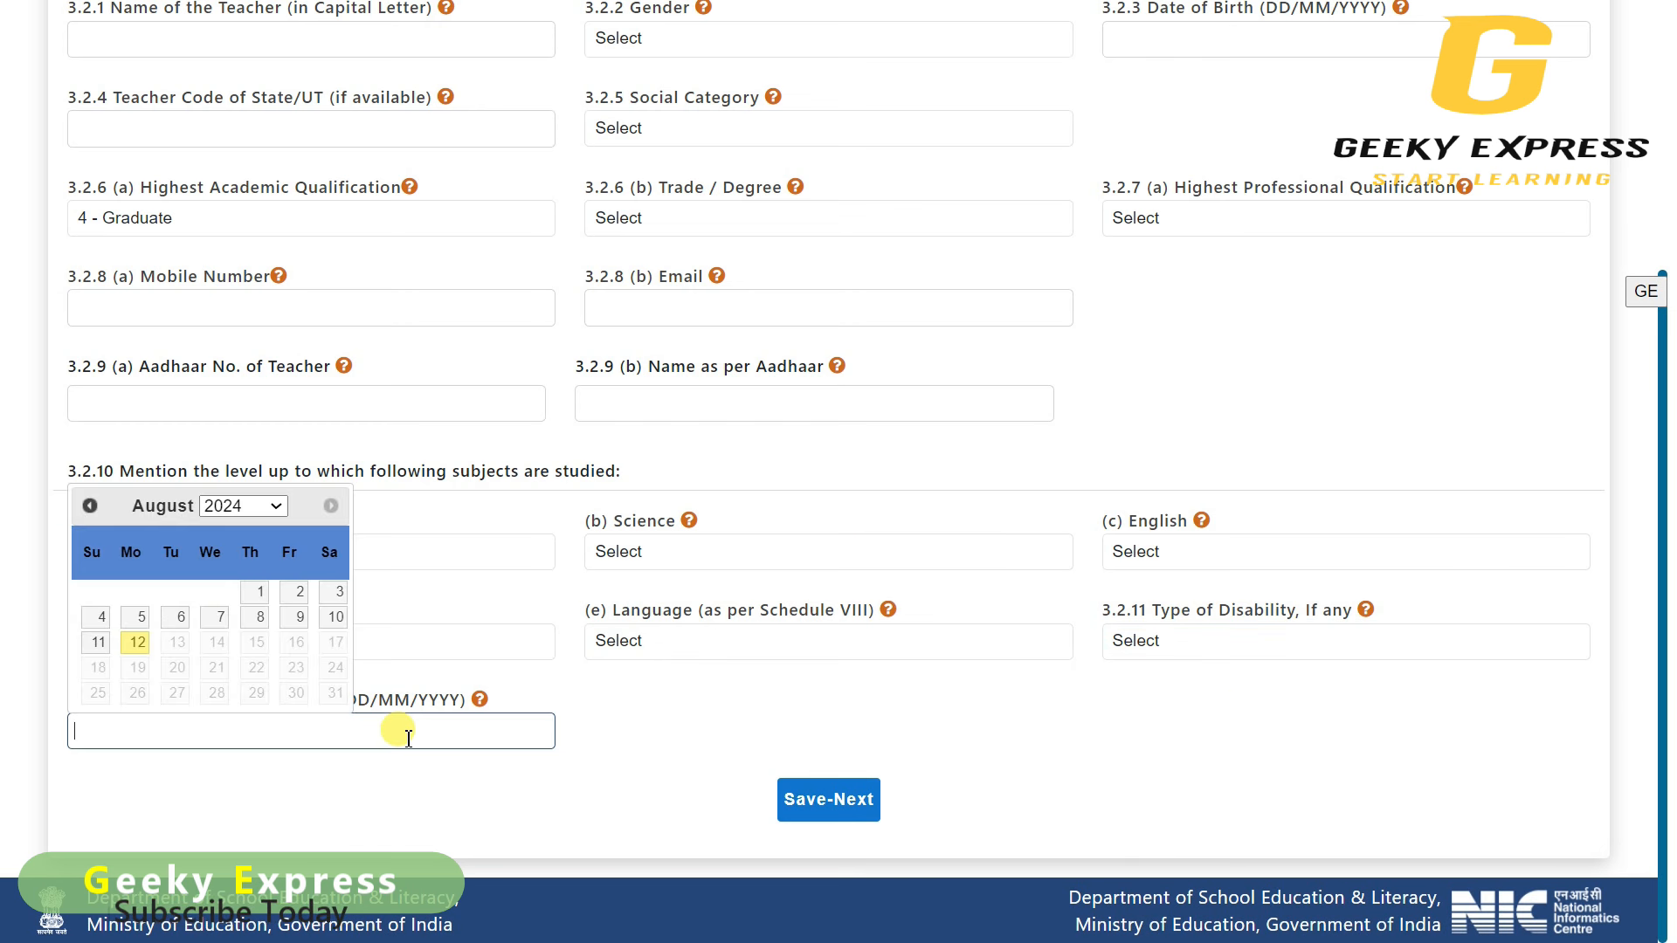
click(643, 704)
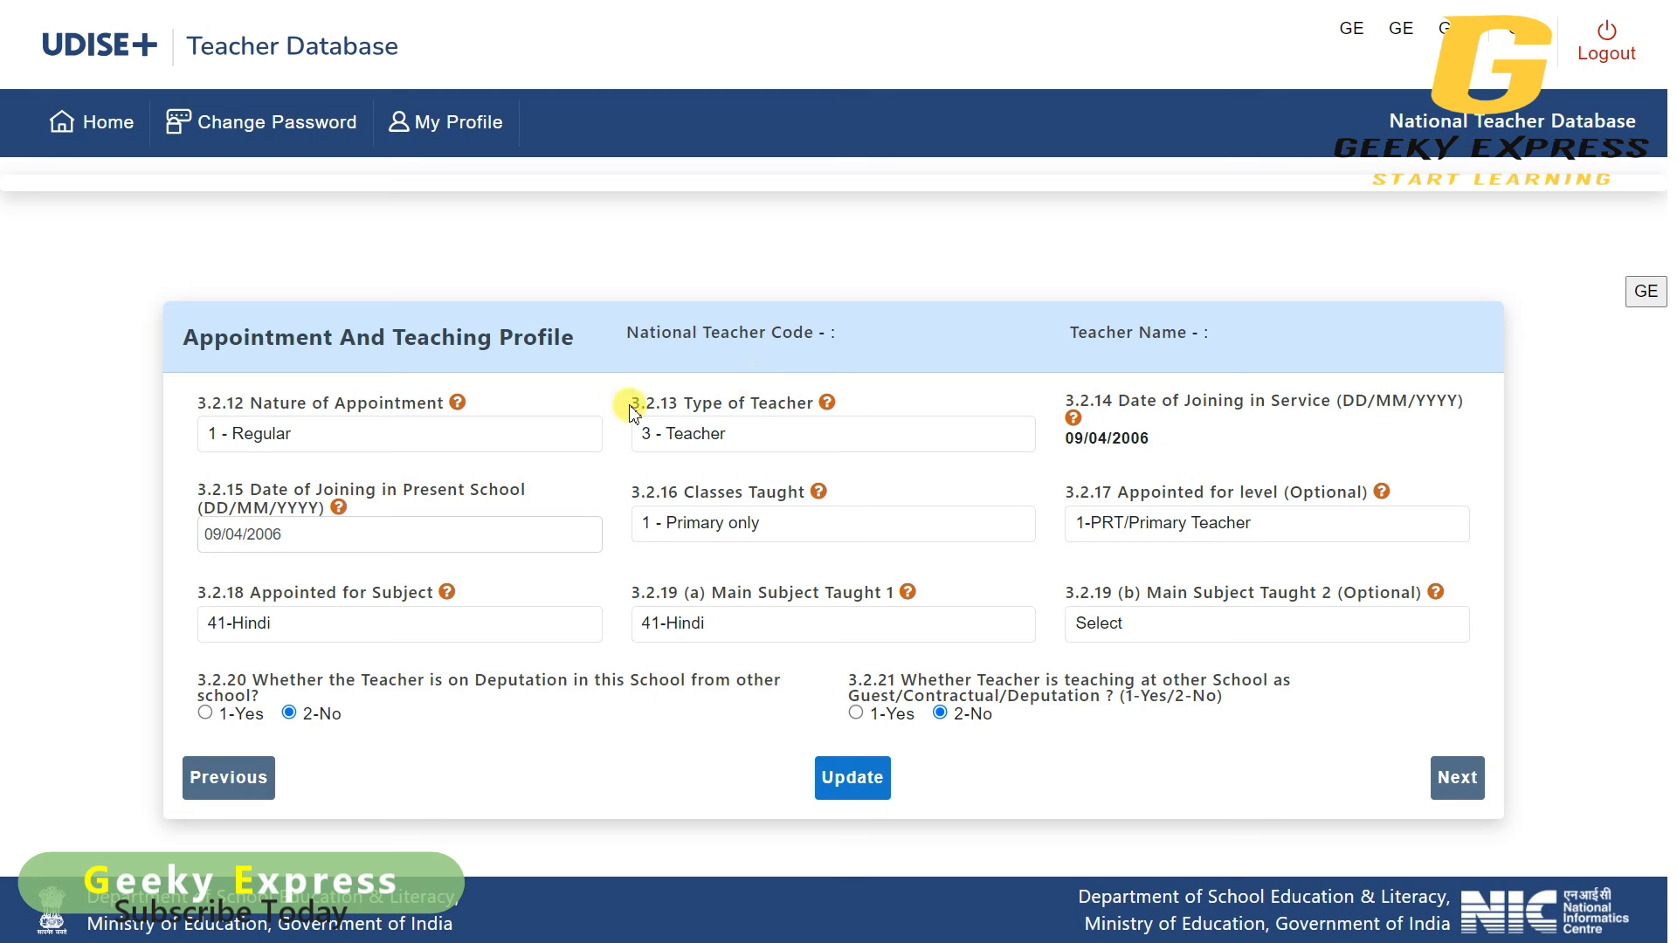
- In the Appointment And Teaching Profile, review the options for nature of appointment, classes taught and second main subject
click(472, 435)
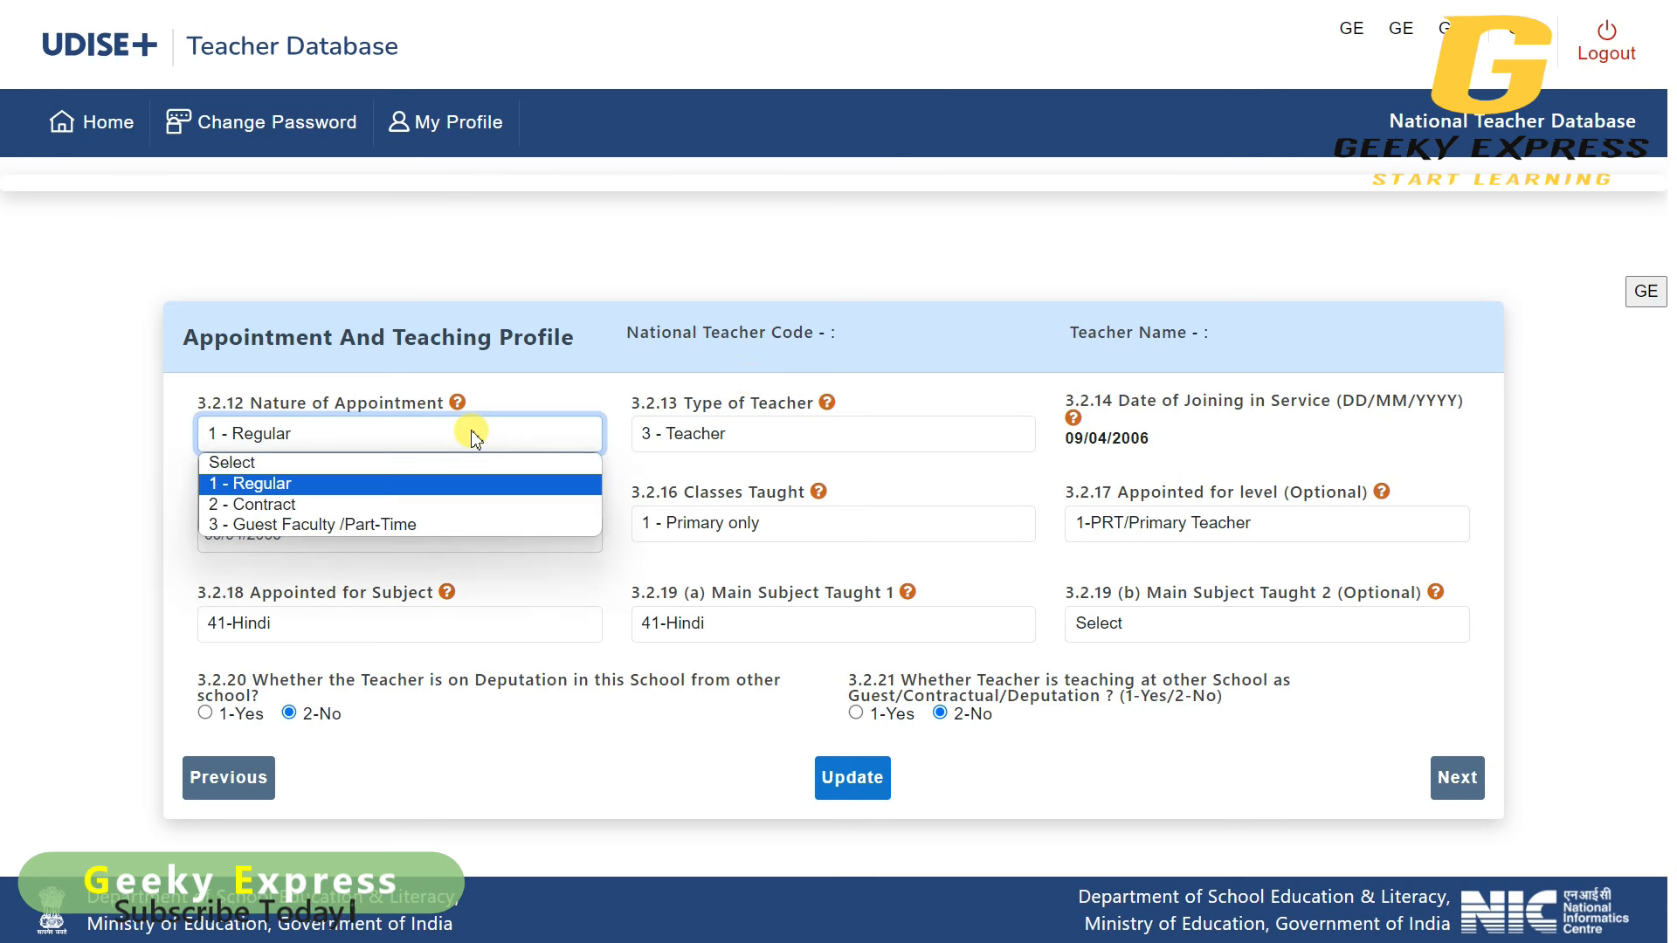
click(831, 434)
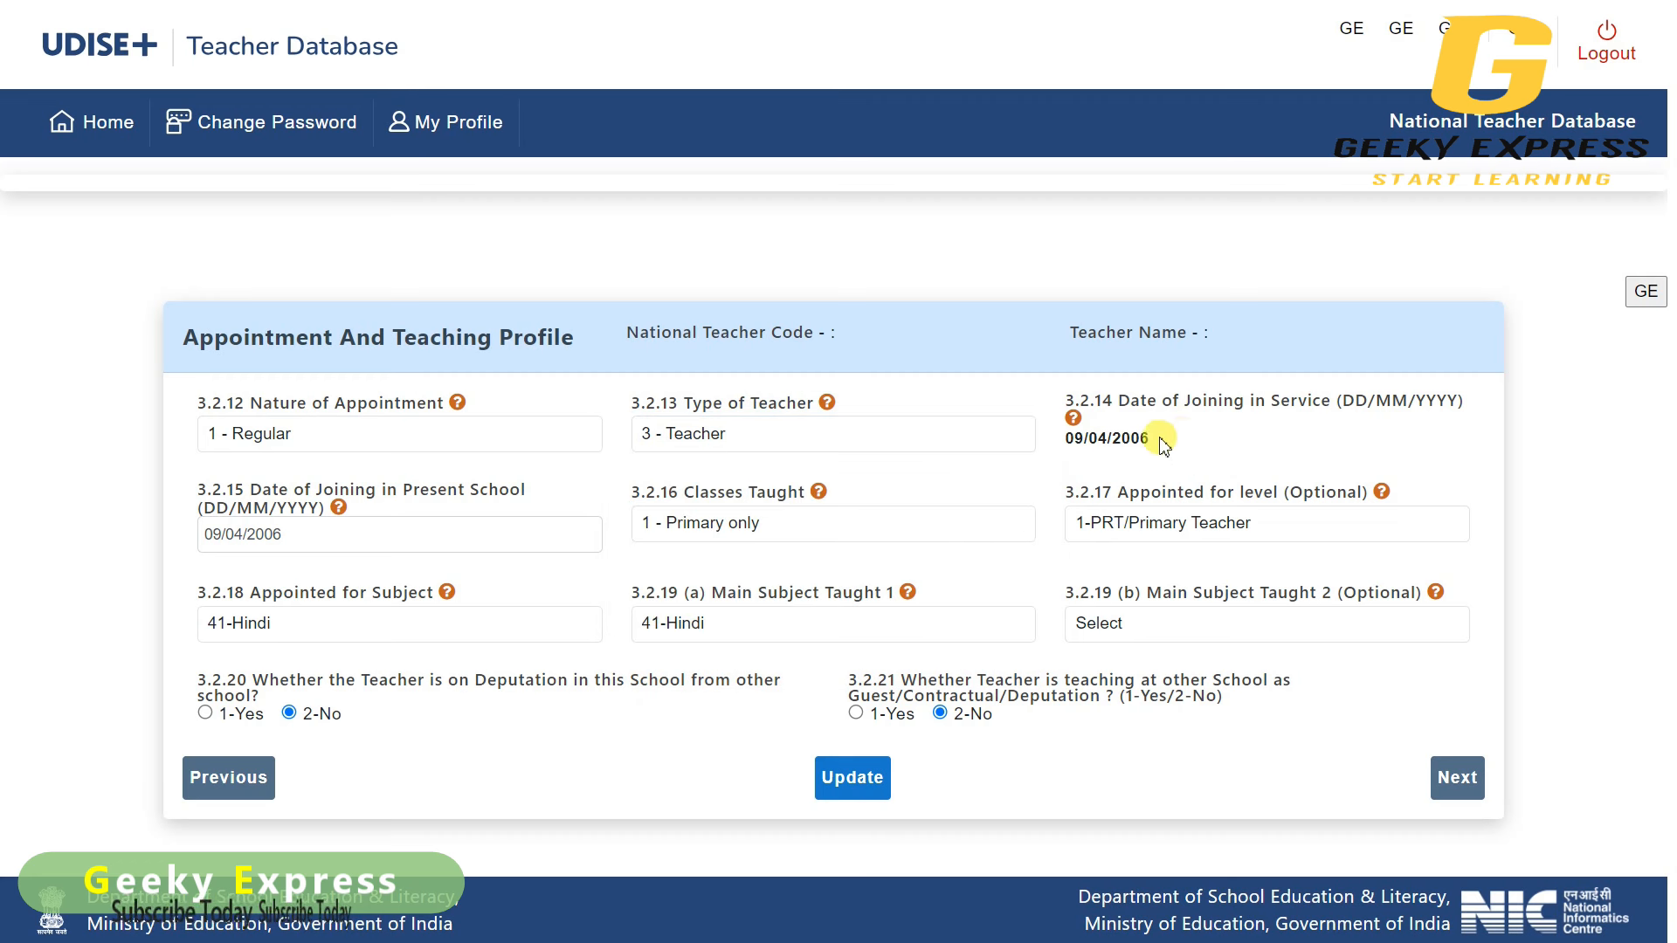
click(653, 530)
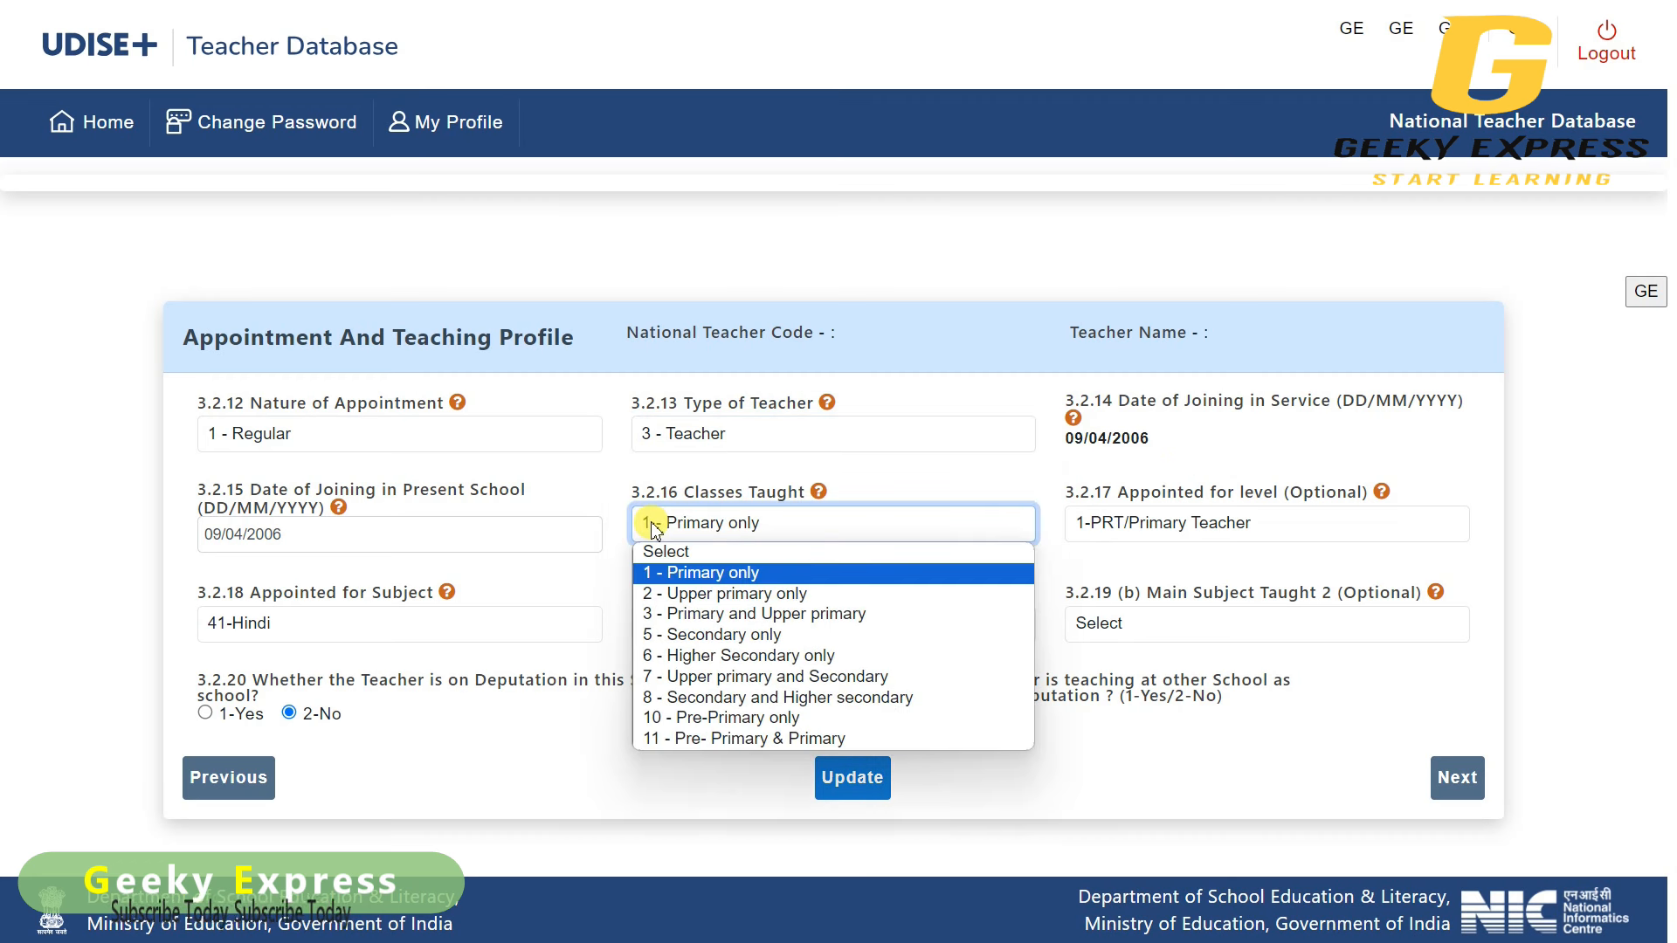
click(1262, 475)
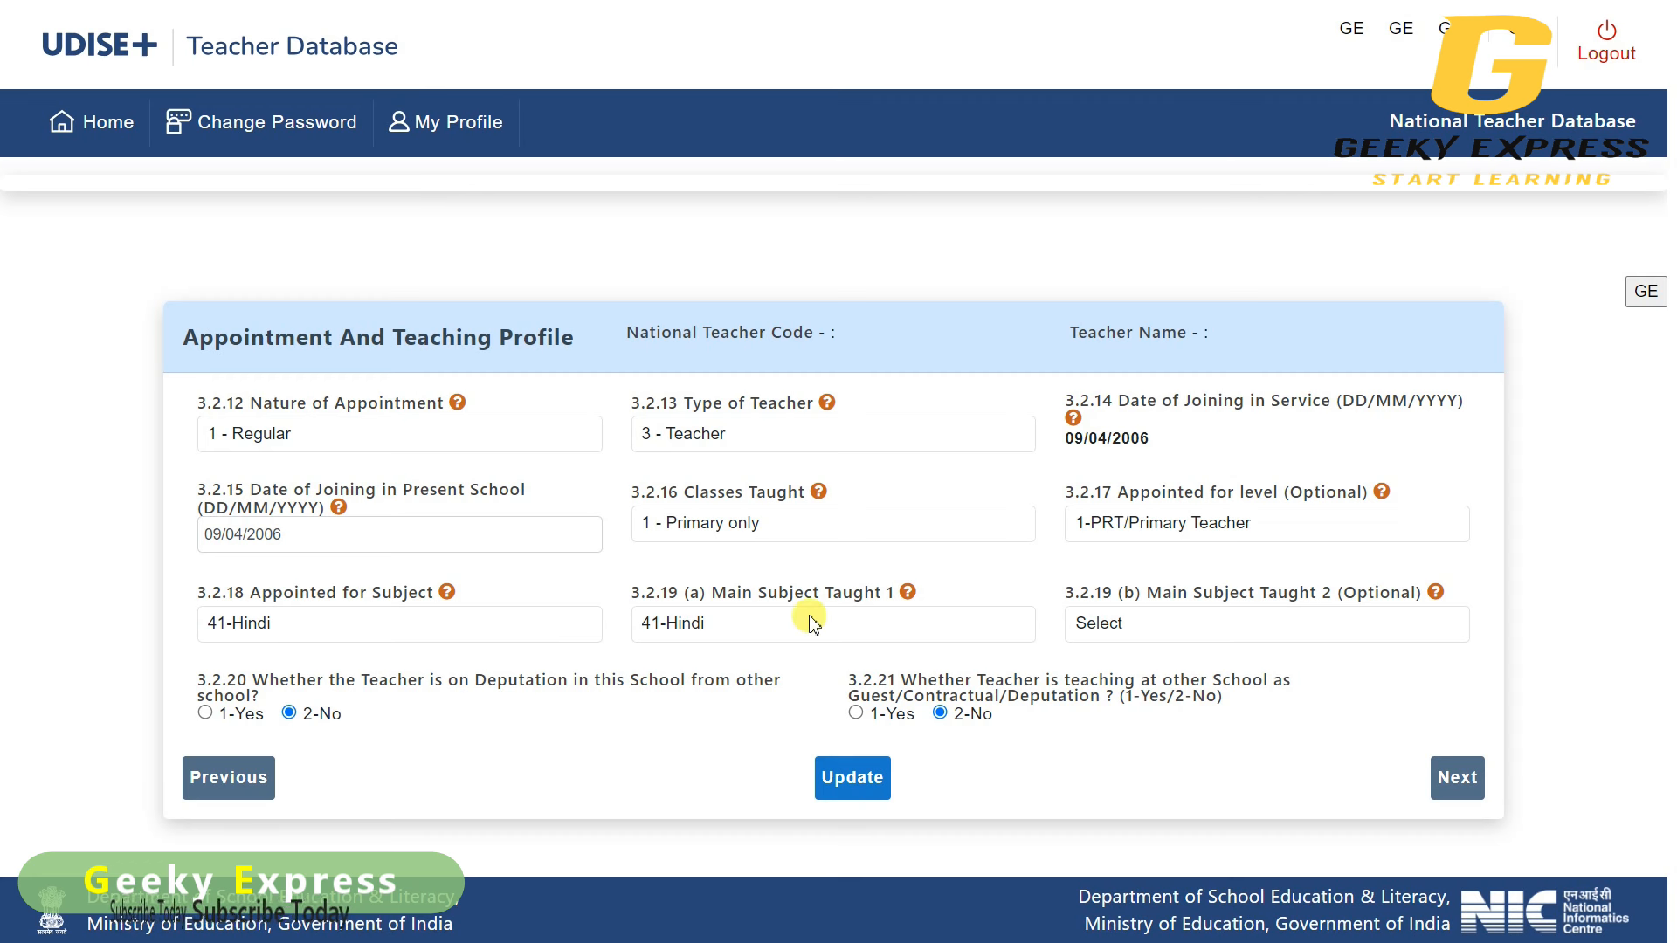
click(1145, 628)
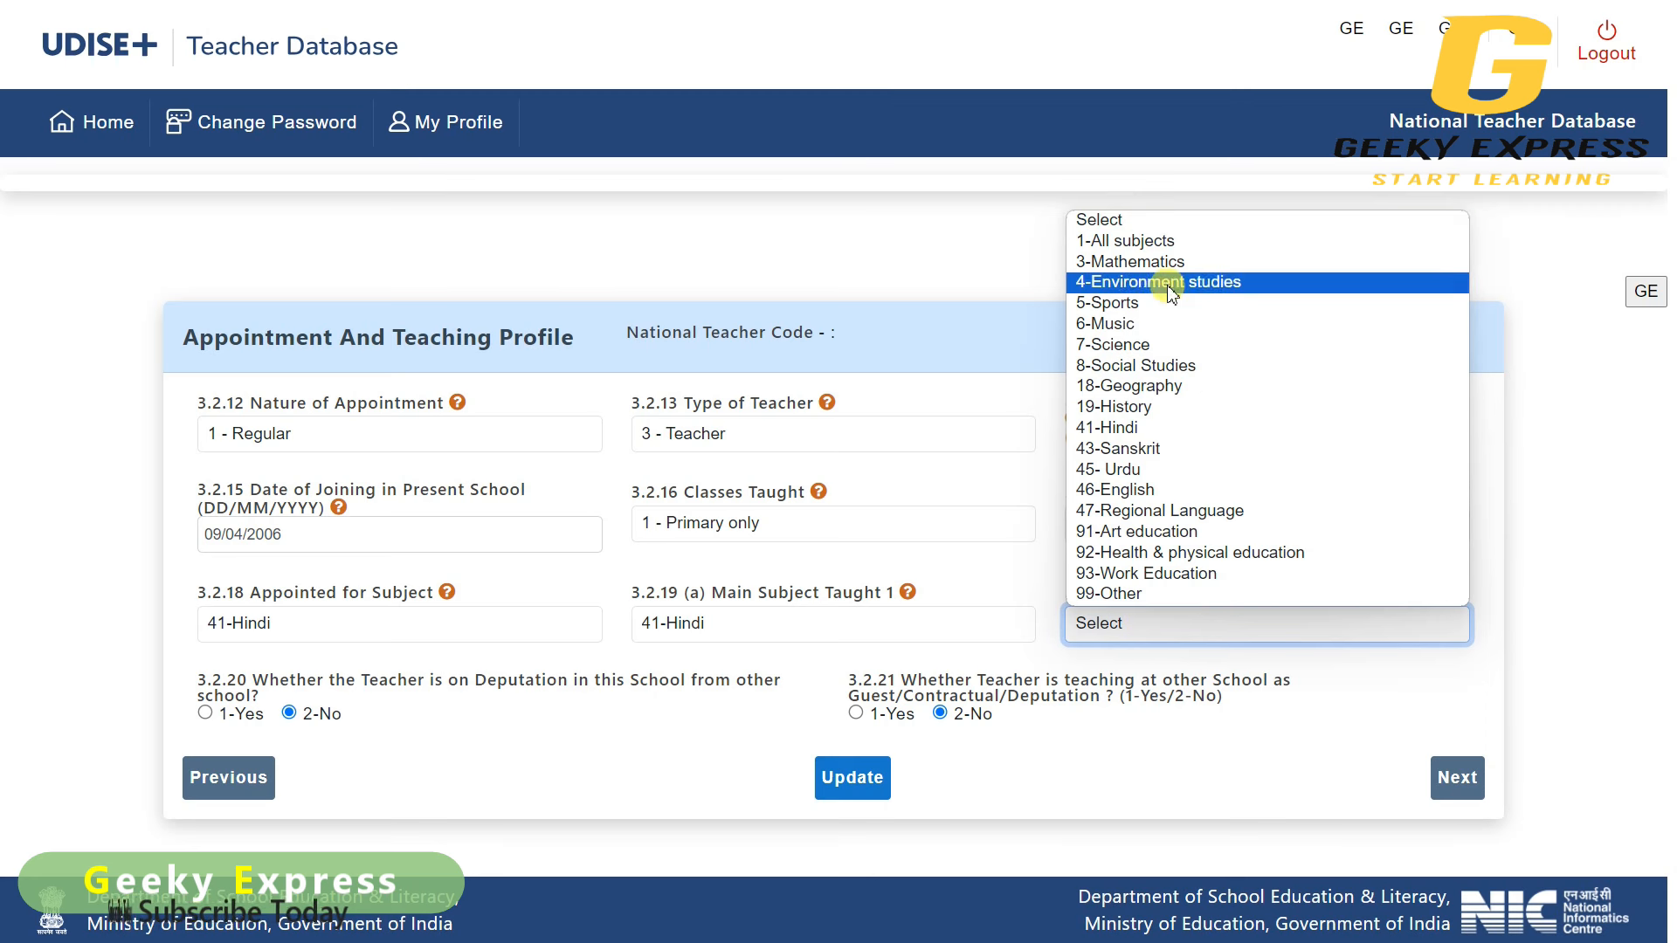
click(987, 577)
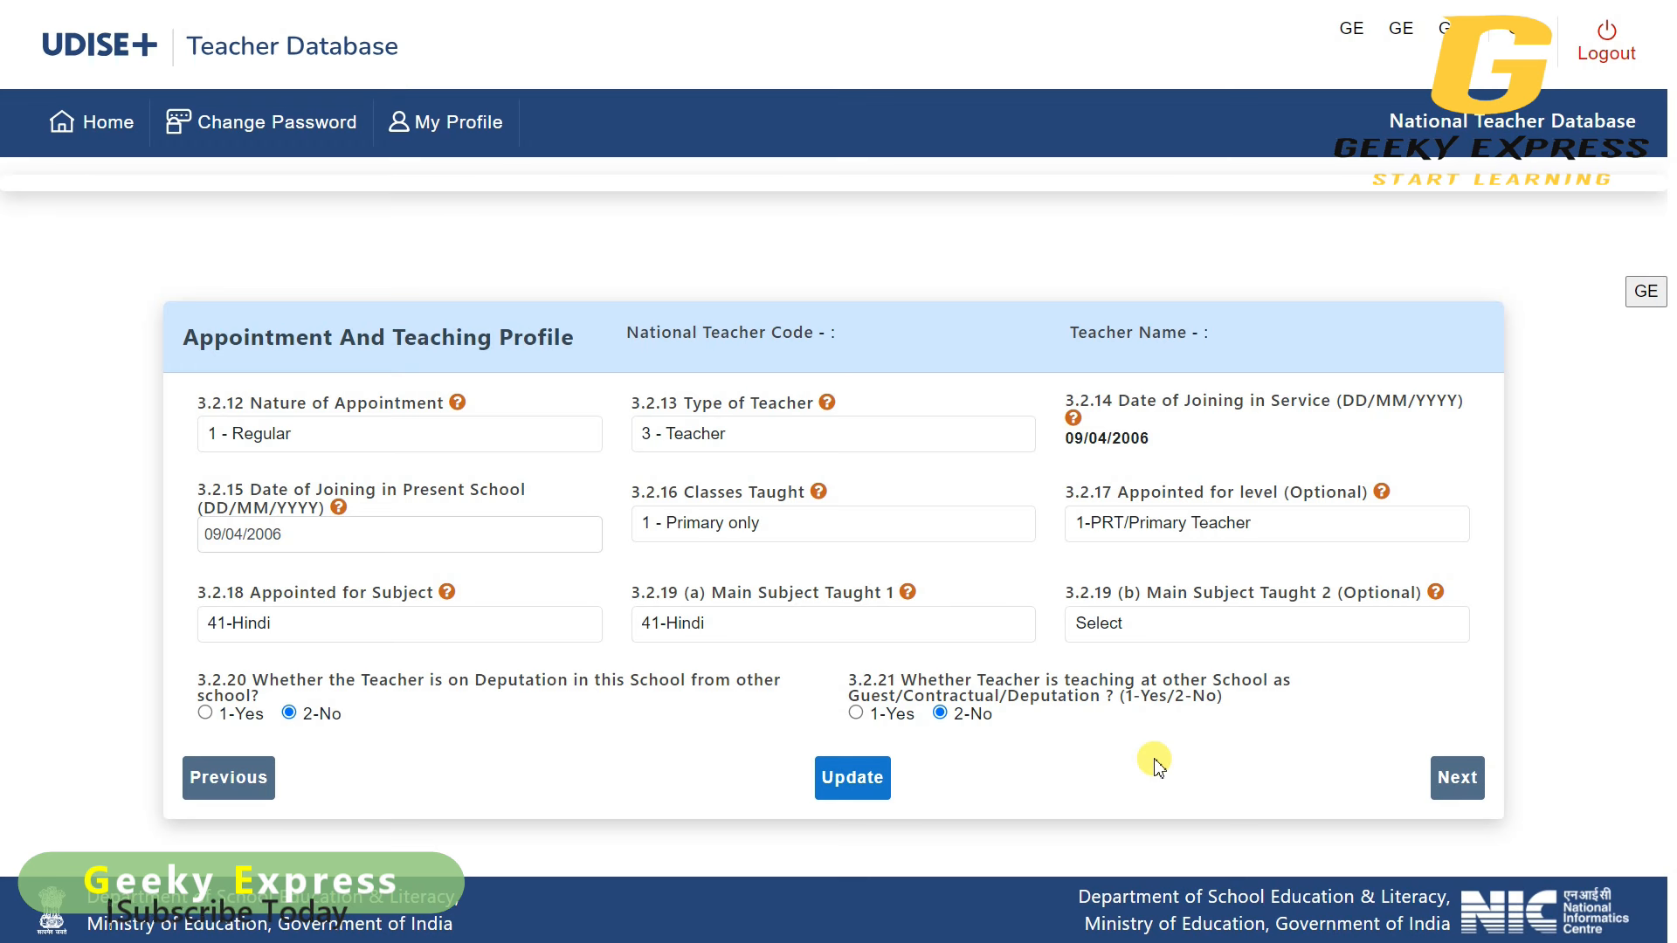
- Proceed to Training And Other Details and review the options for training received and training needs
click(1457, 777)
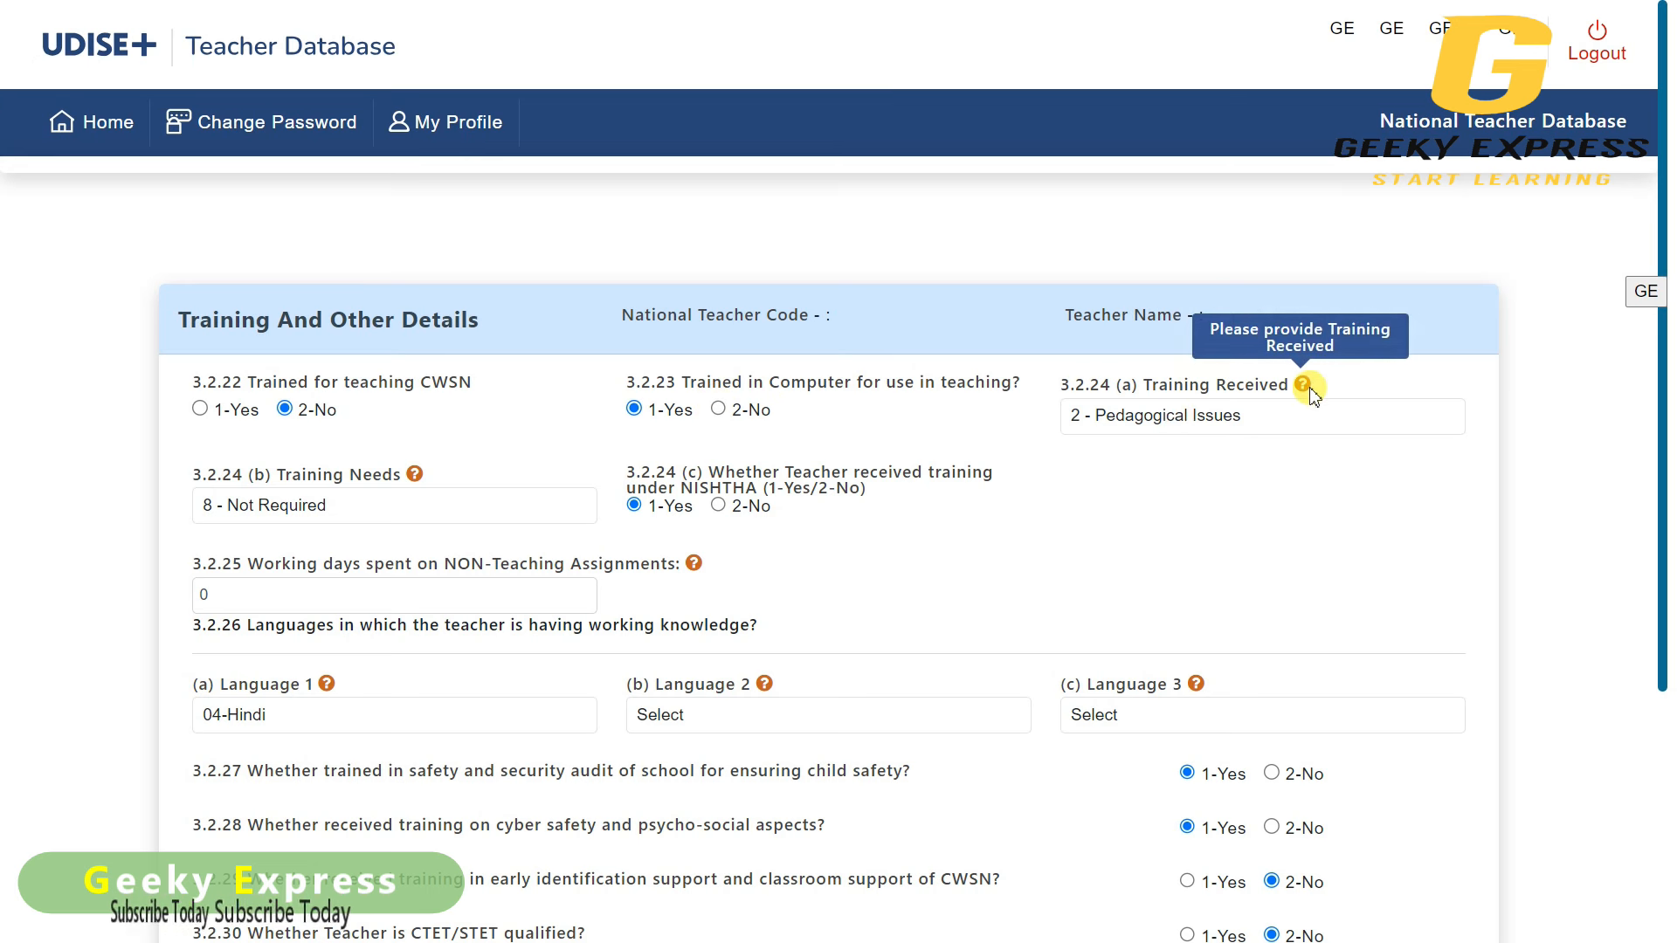
click(1270, 422)
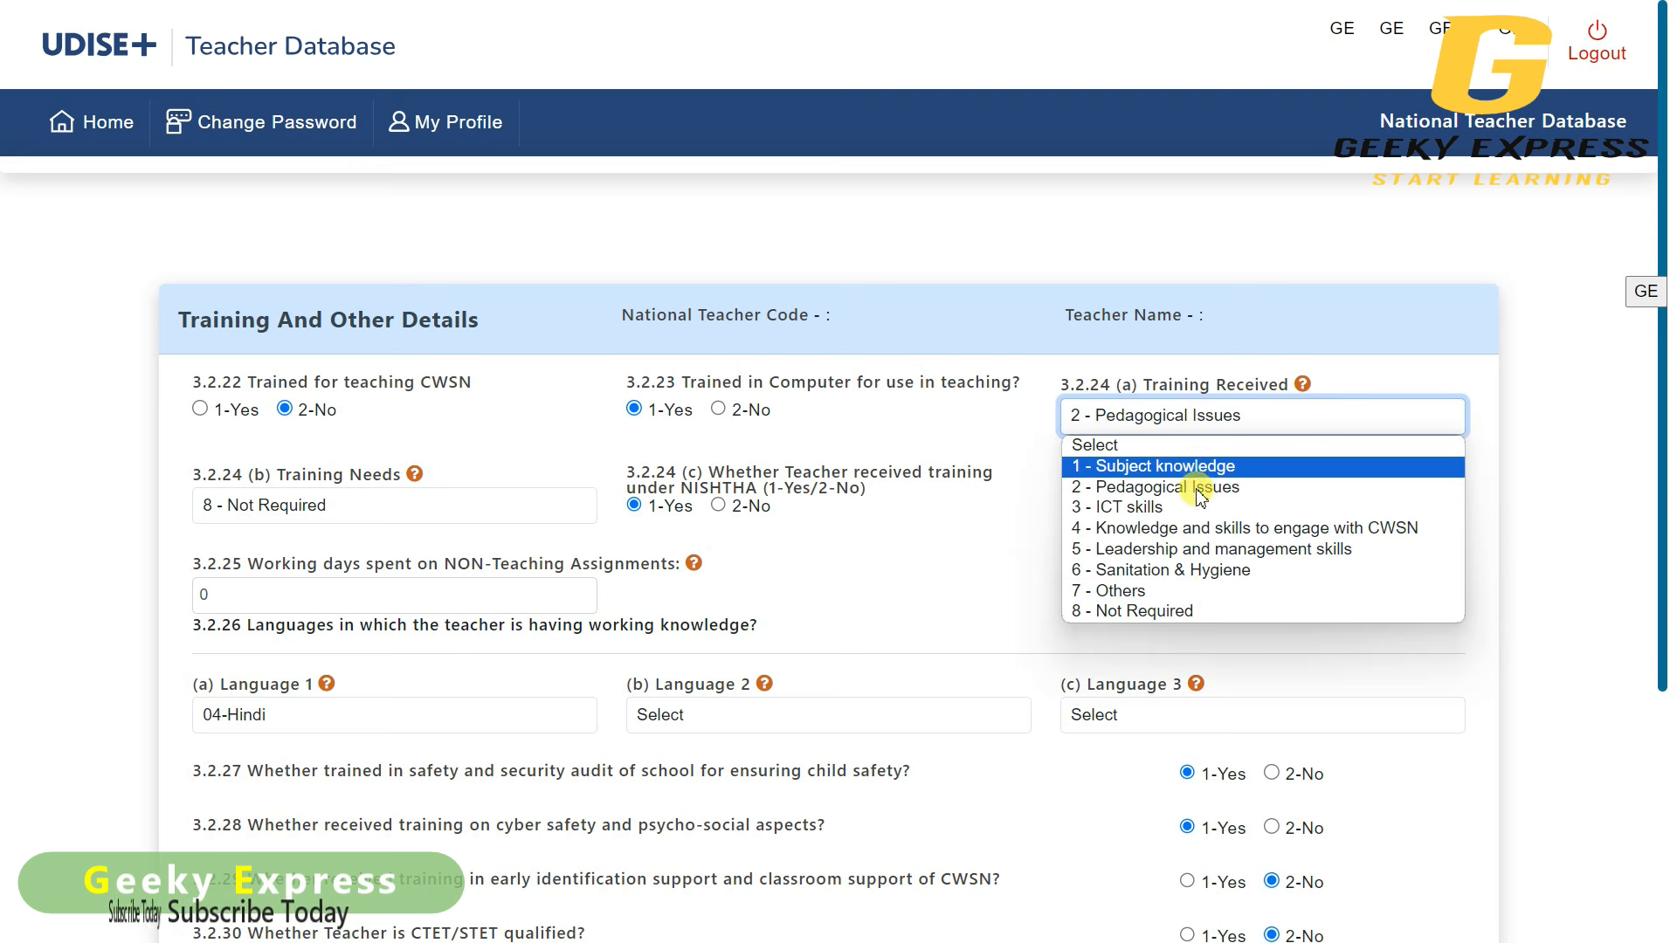
click(913, 555)
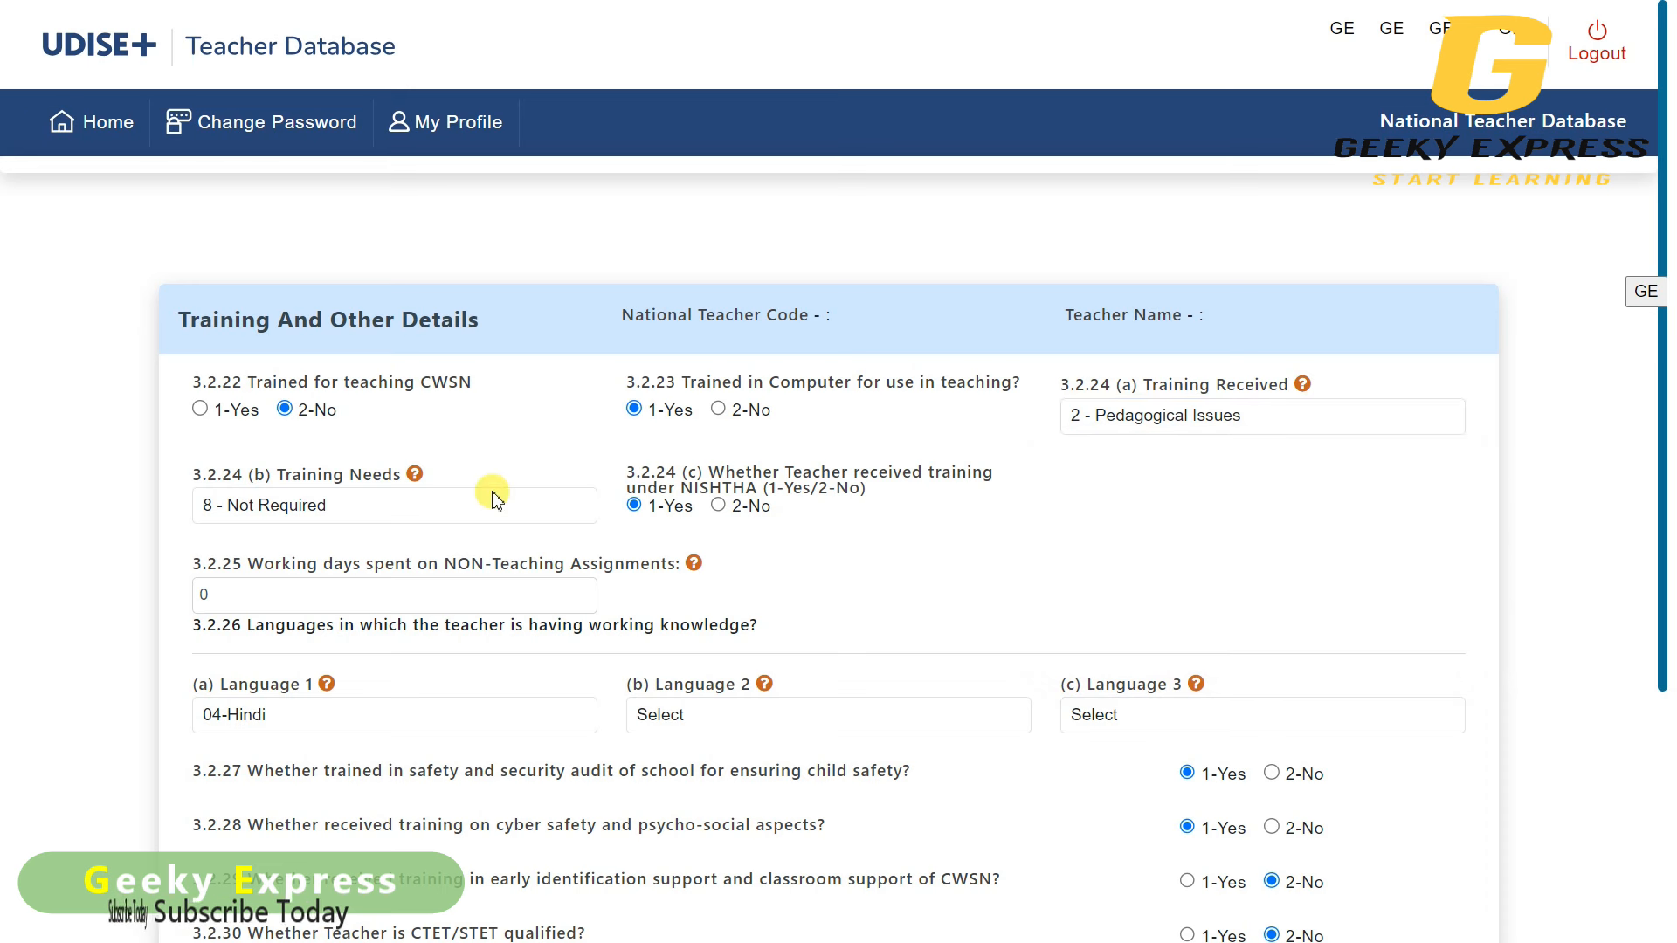
click(473, 507)
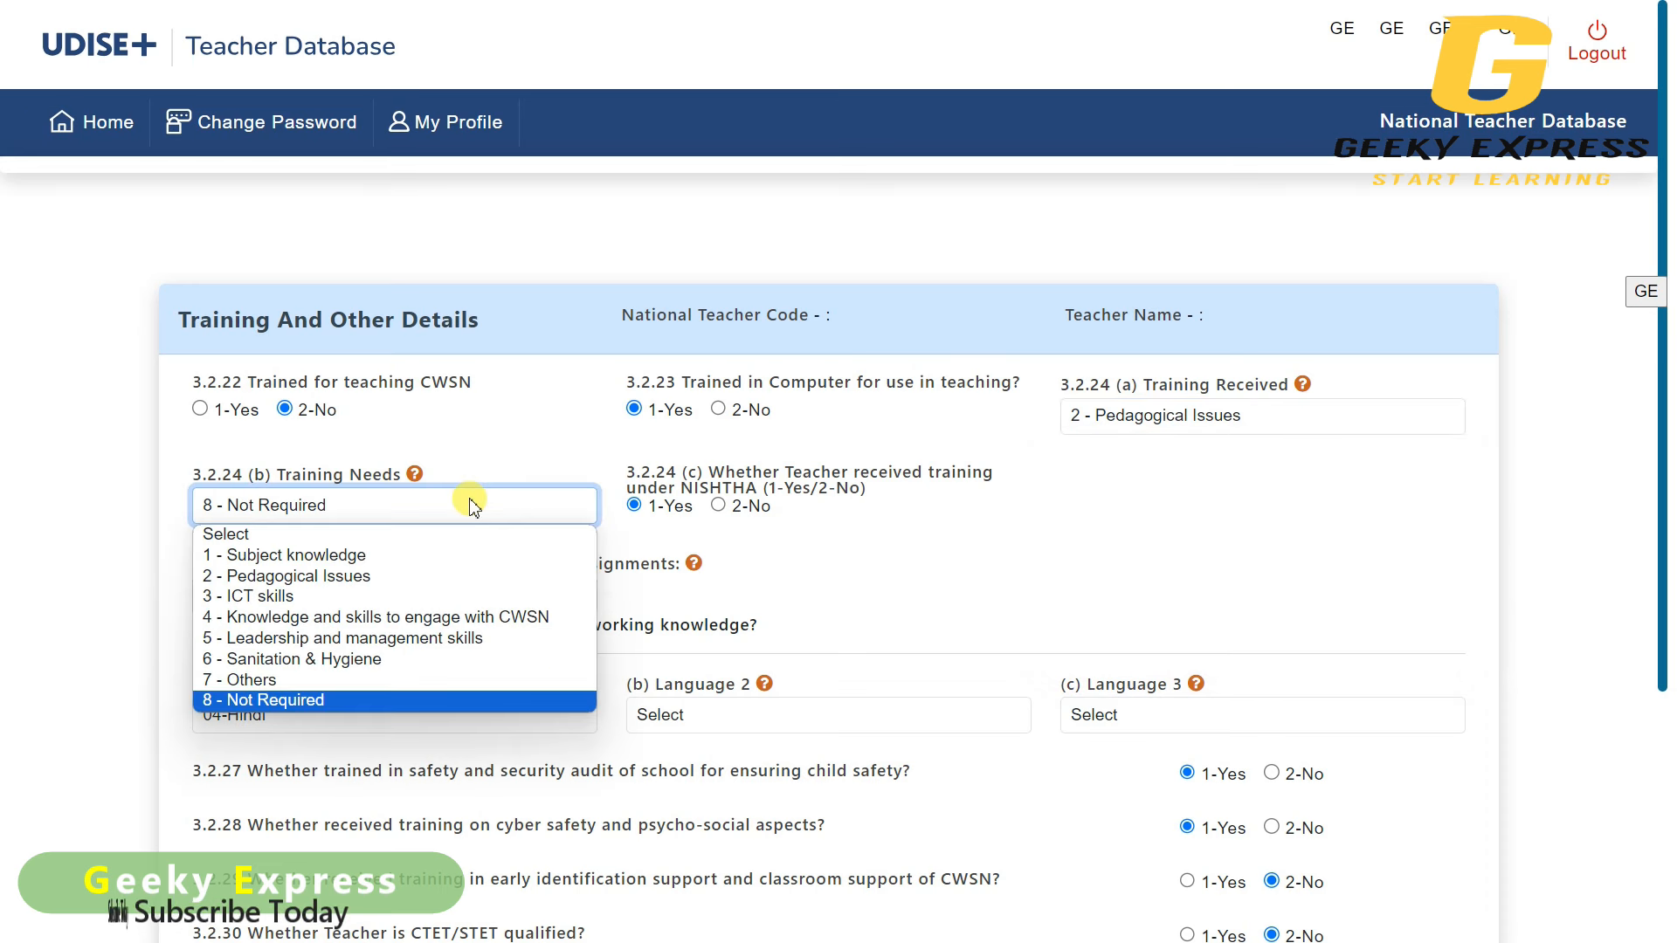
click(1020, 530)
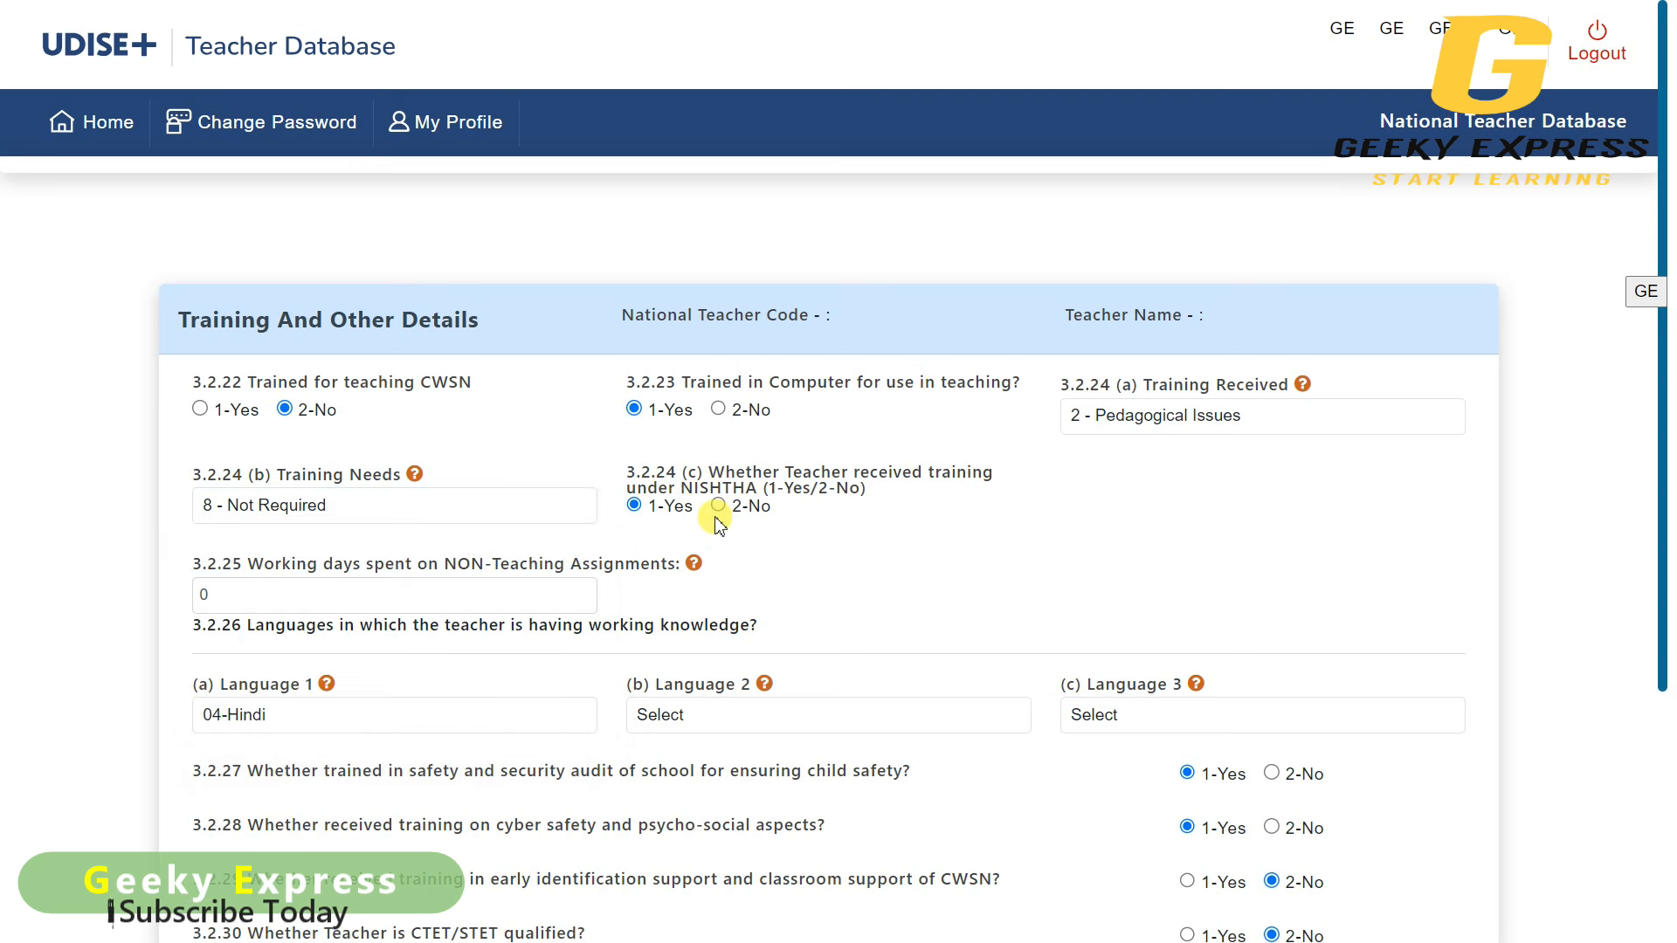
- Examine the working days spent on non-teaching assignments and the question on CTET/STET qualification
scroll(75, 580, down, 1)
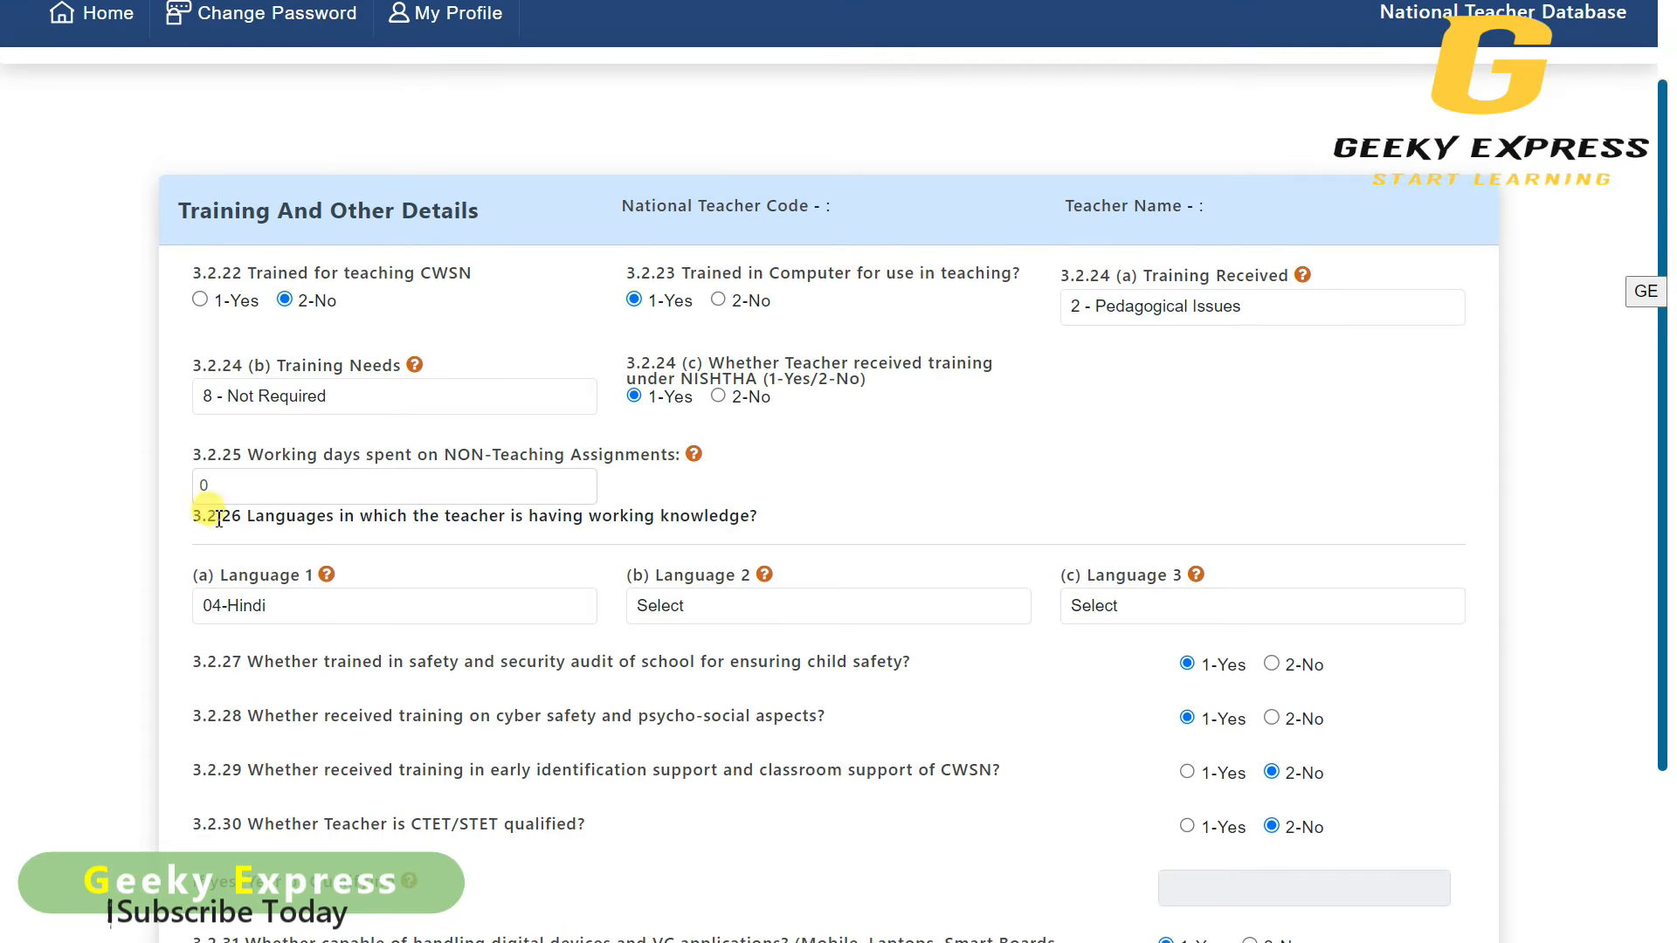
drag(207, 487, 181, 482)
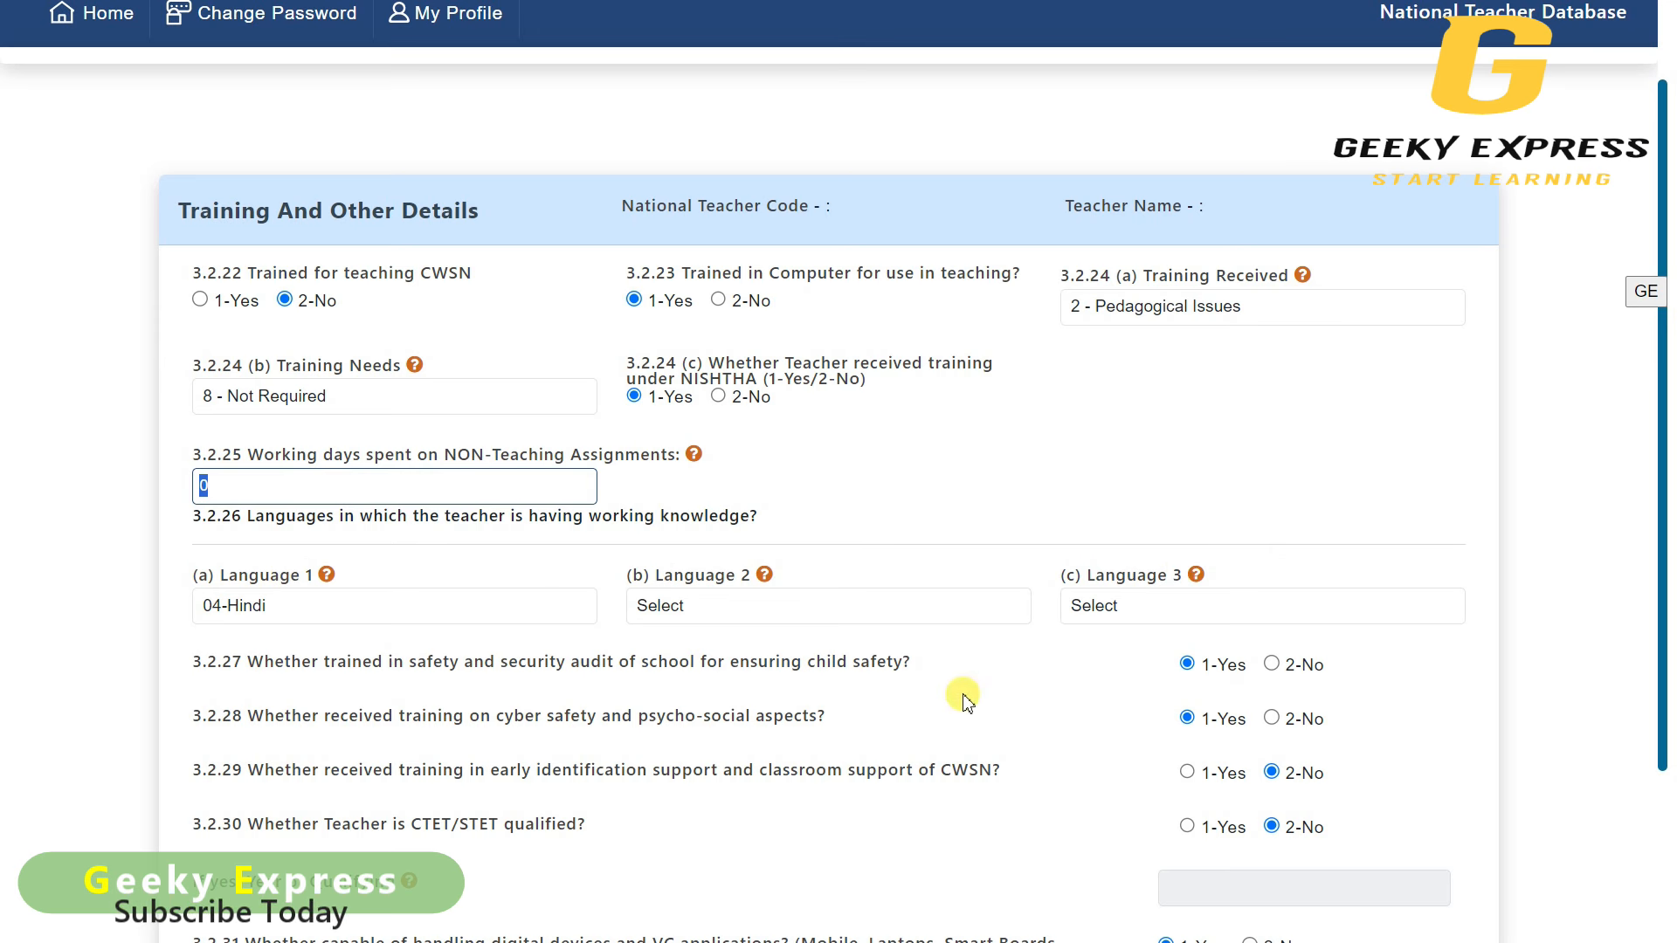
scroll(965, 697, down, 2)
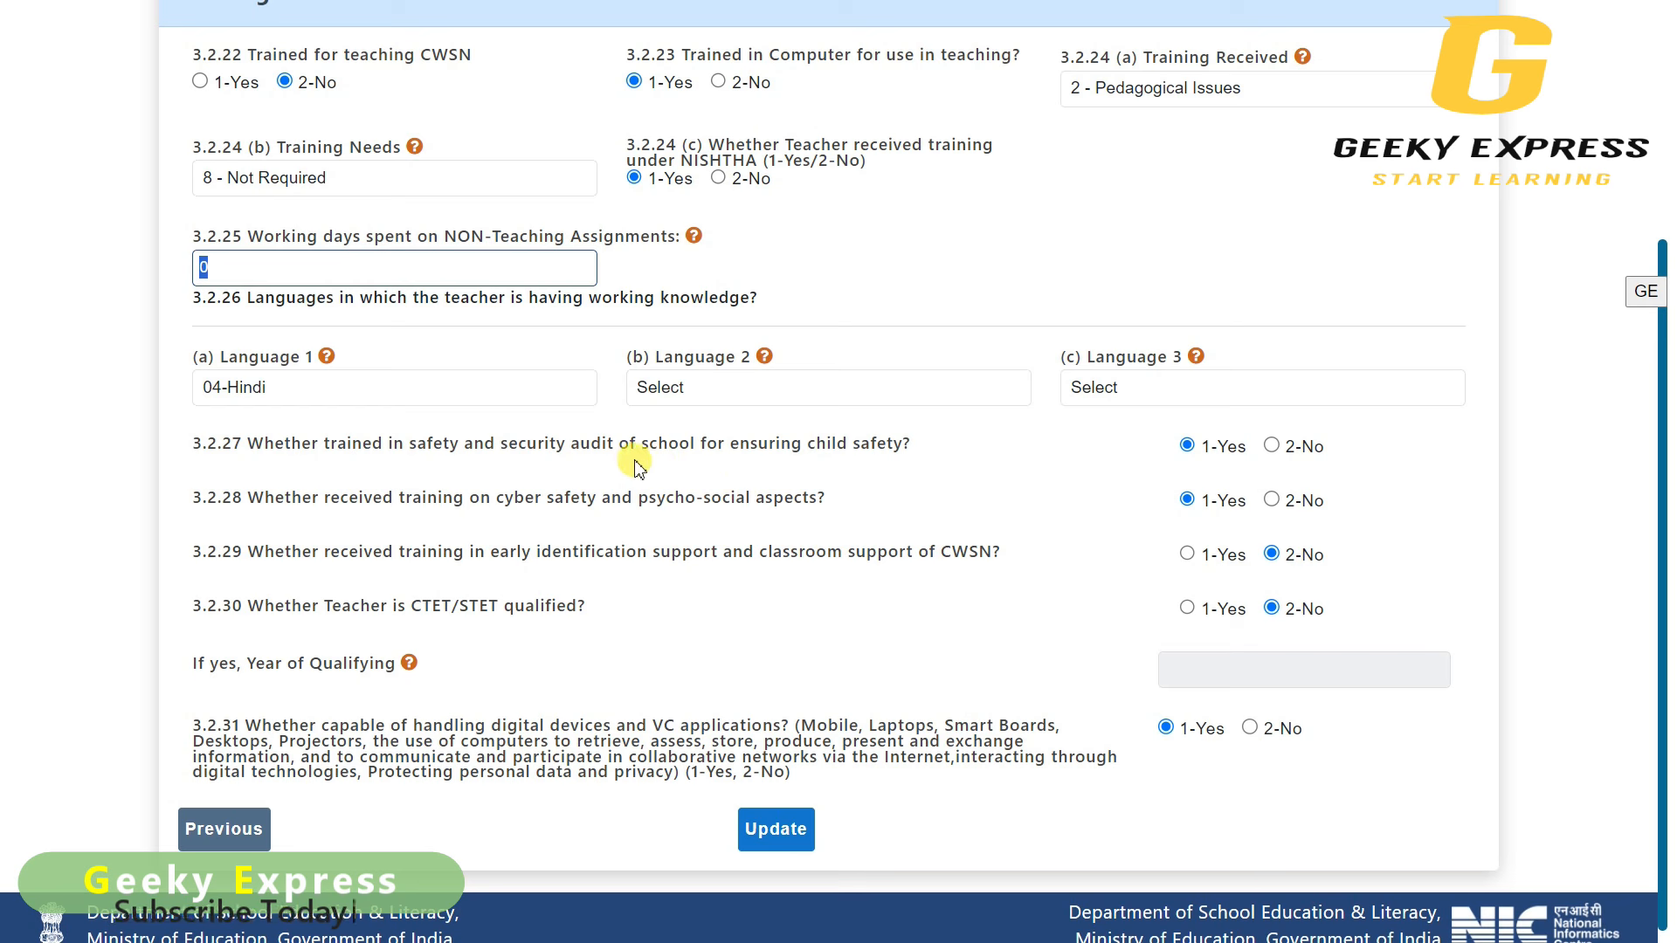
drag(194, 603, 593, 619)
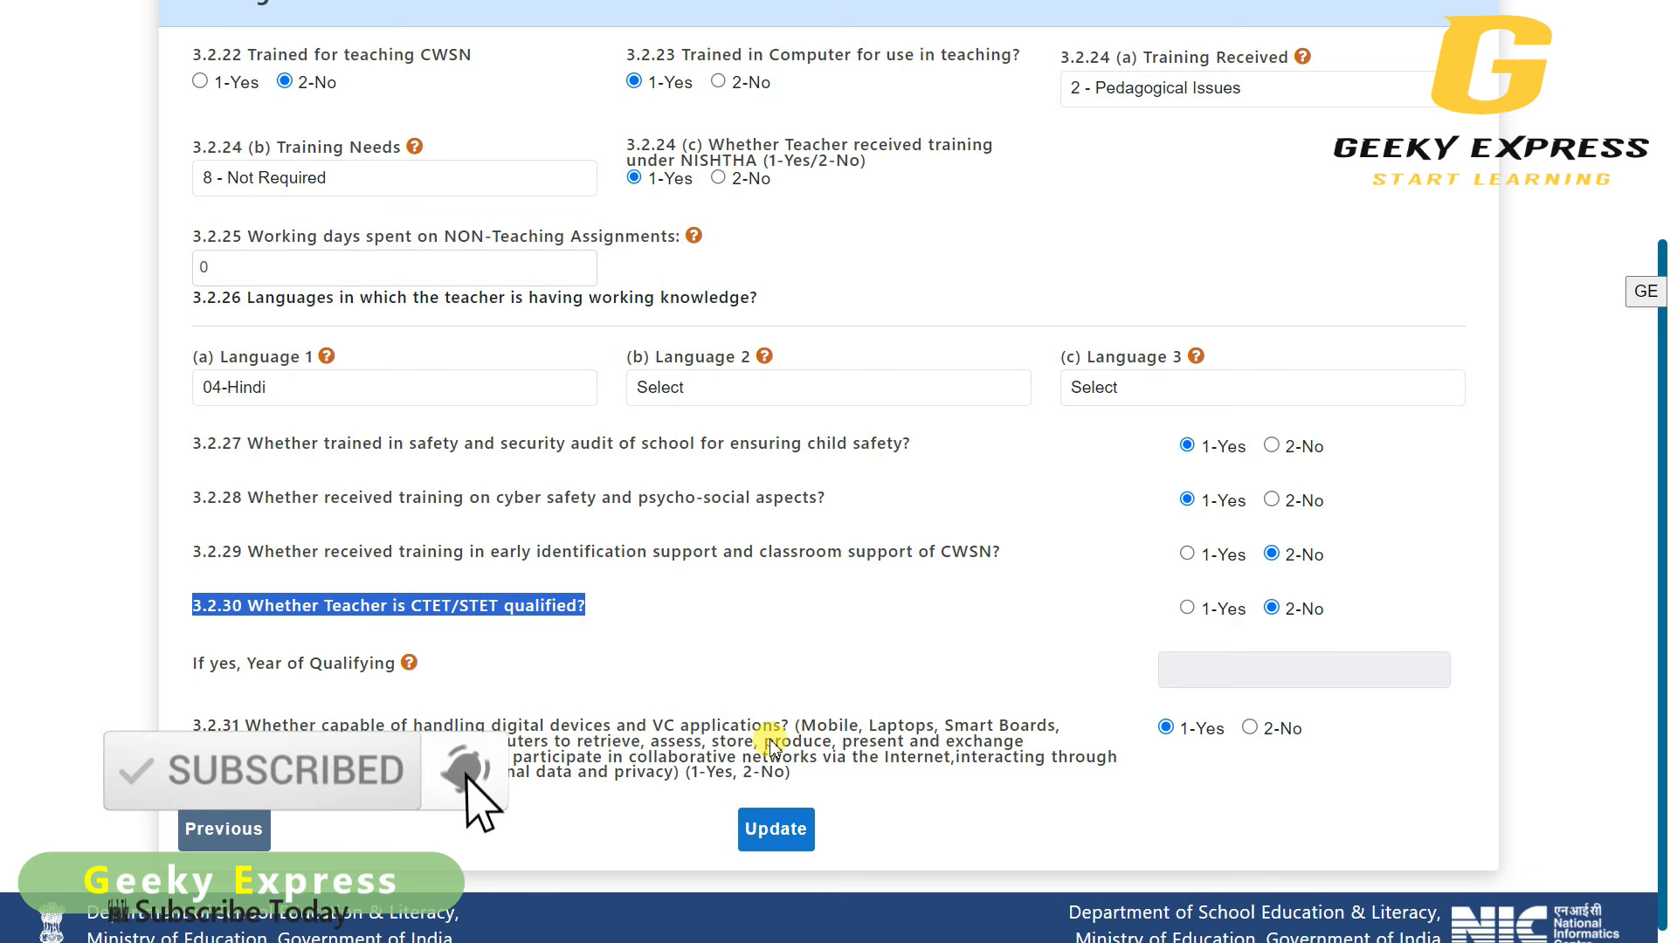
- Open the details of non-teaching, administrative and support staff and examine their Aadhaar verification status
scroll(958, 714, up, 4)
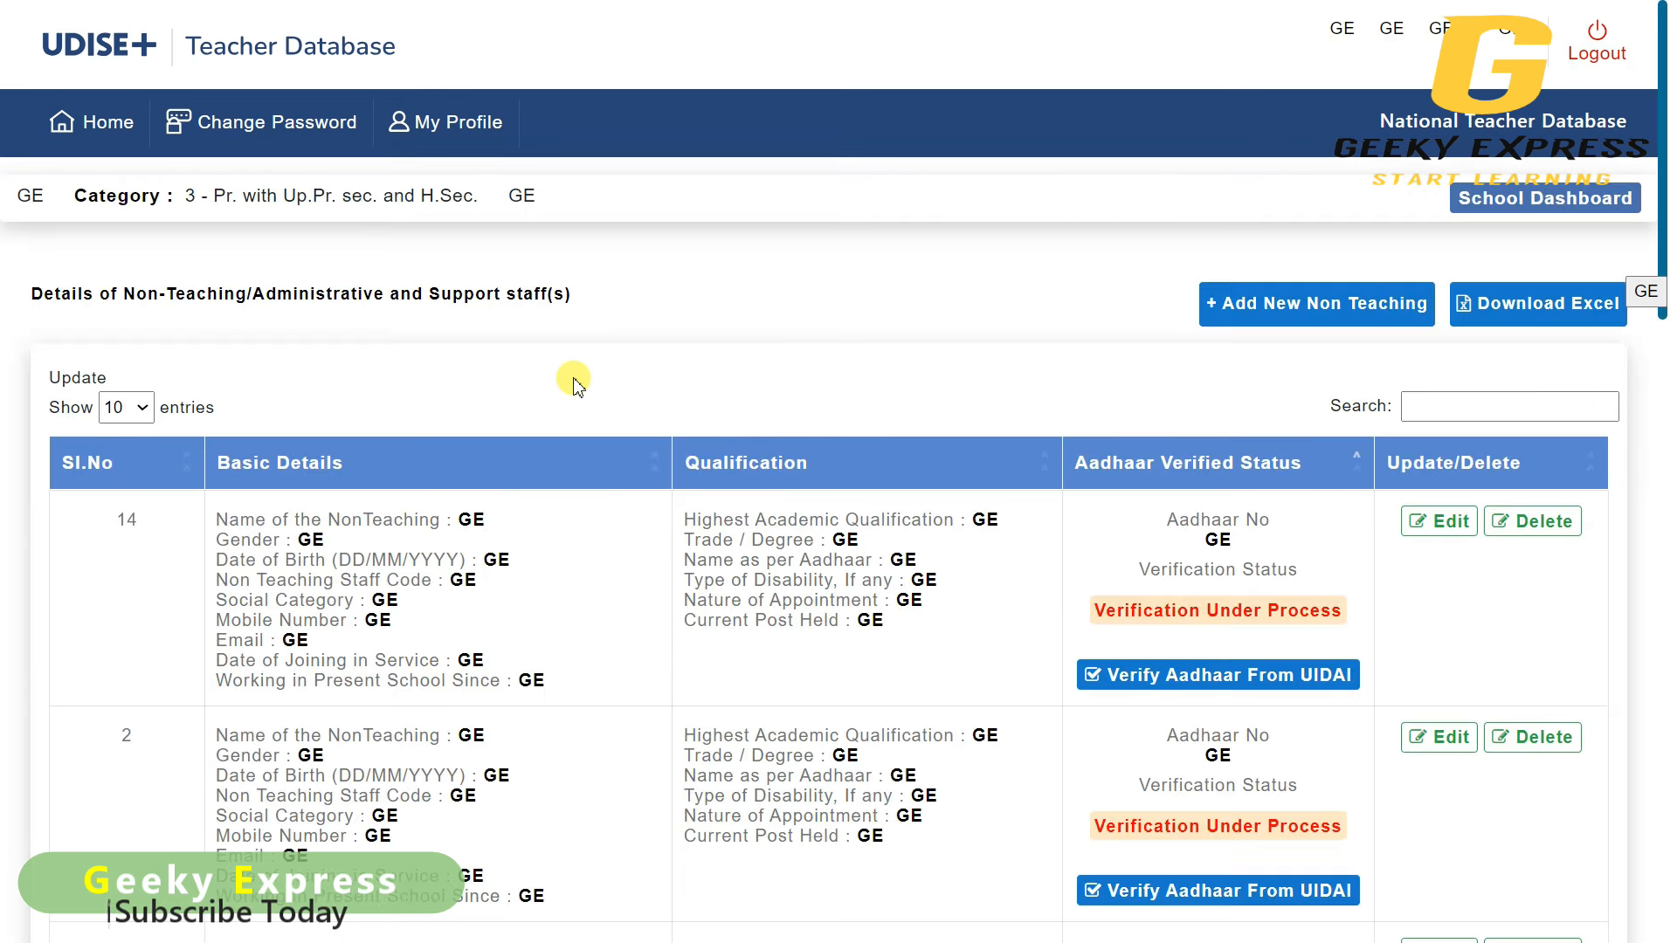
scroll(574, 379, down, 1)
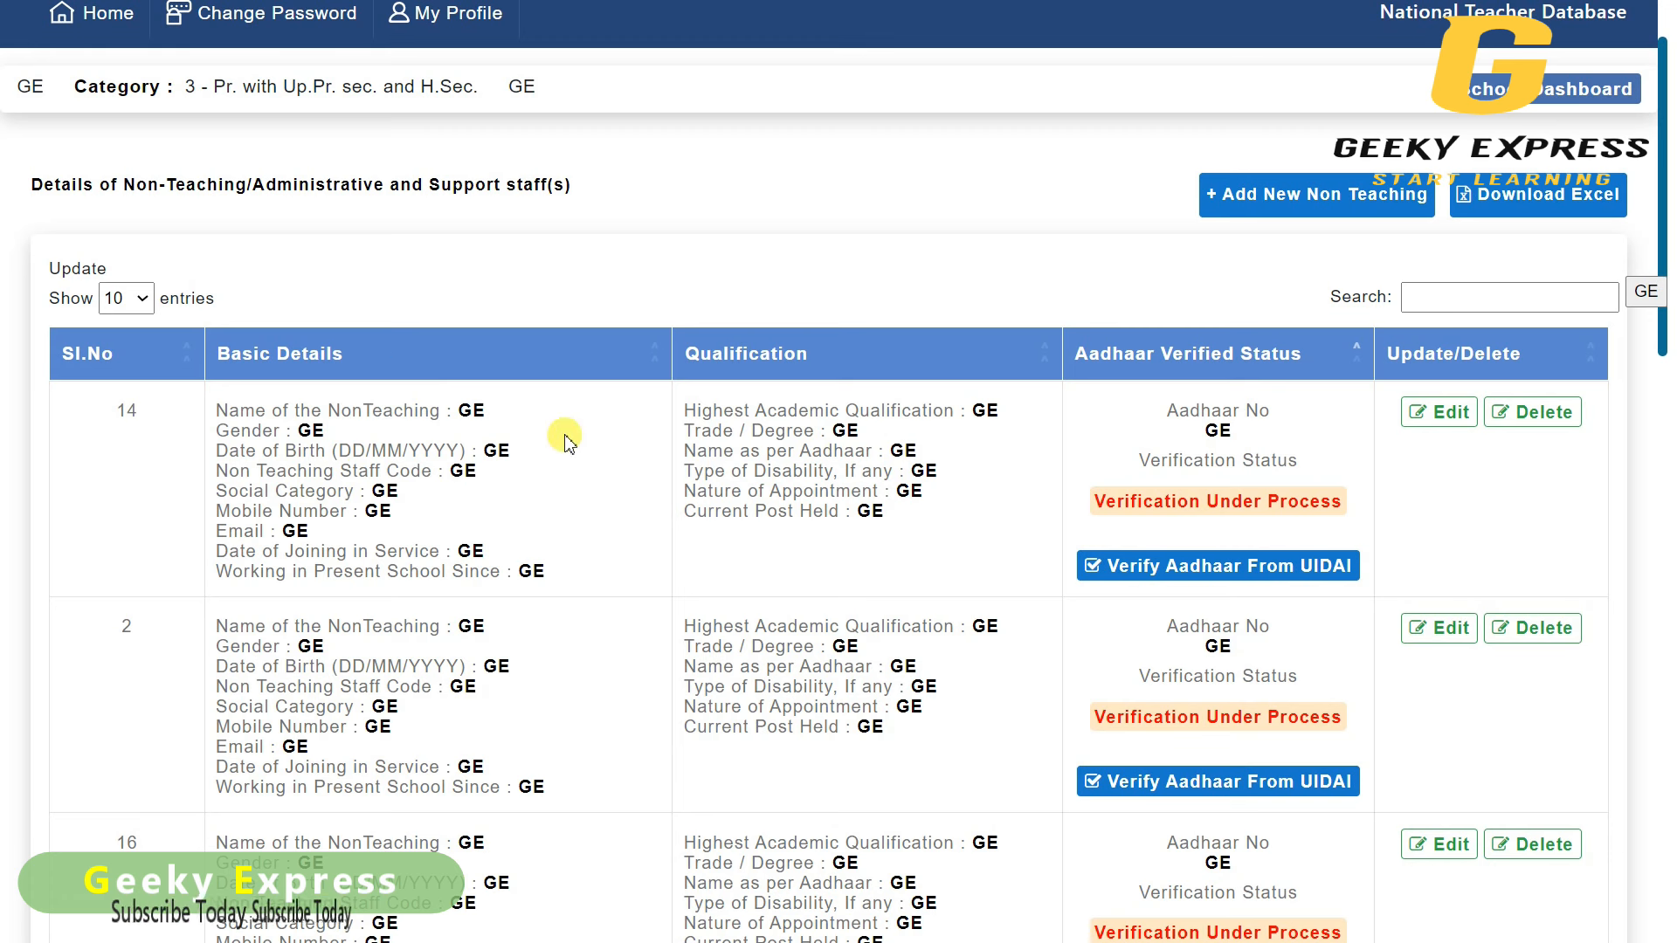
- Open the form for adding a new non-teaching staff member and review the social category options
click(1301, 210)
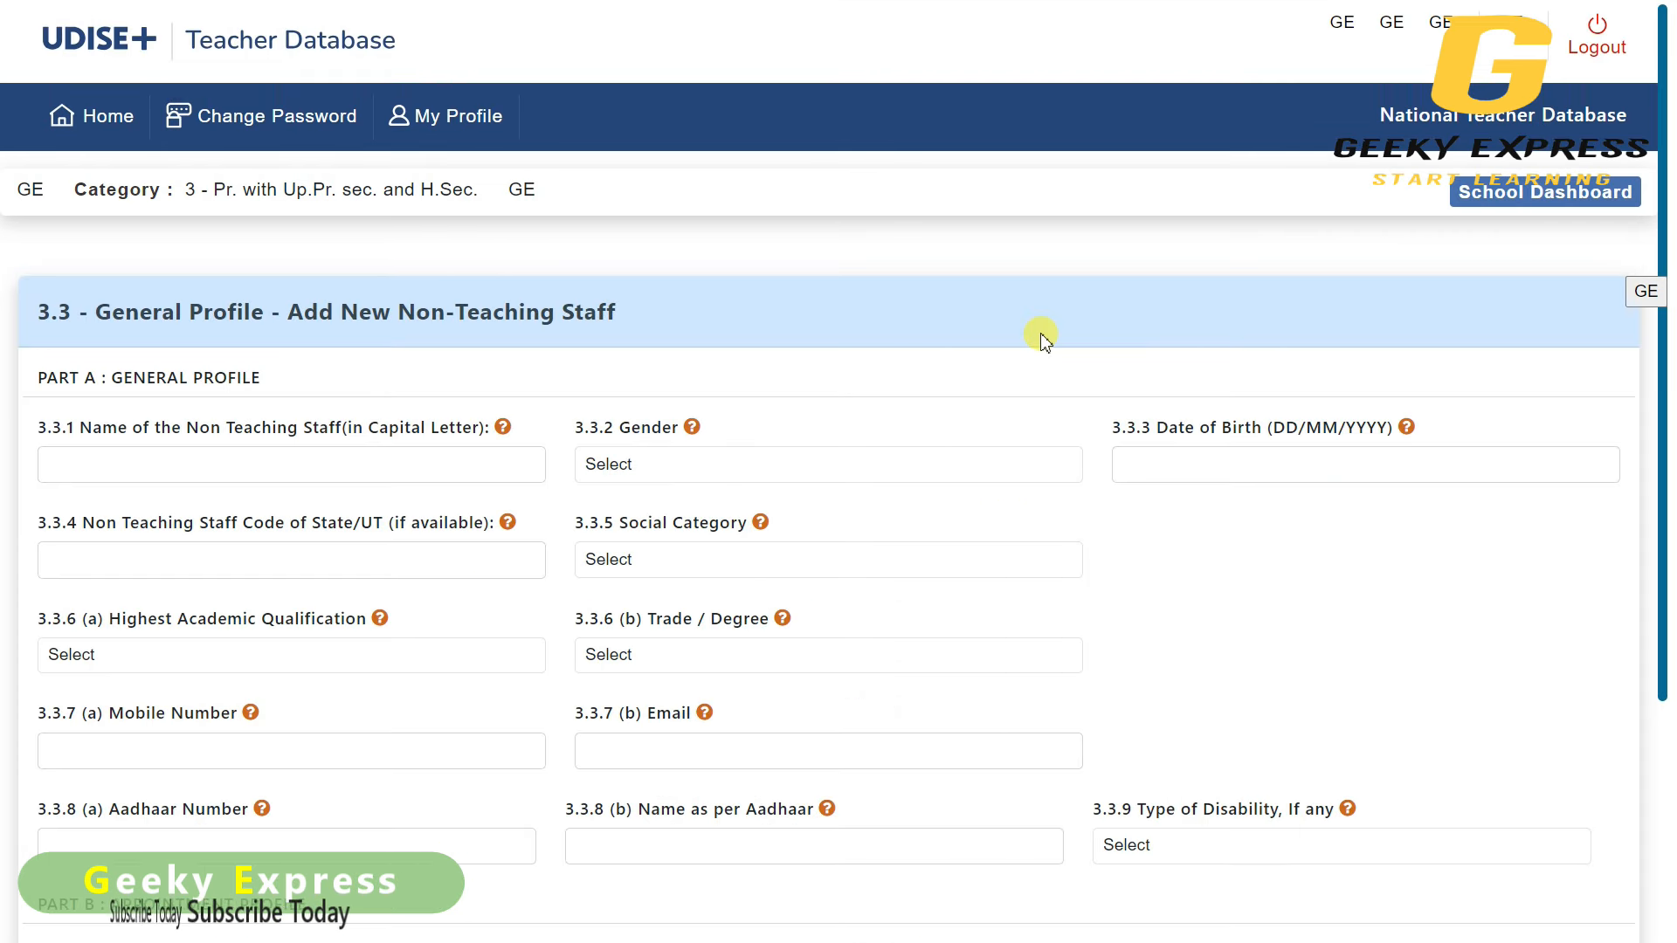
scroll(917, 355, down, 3)
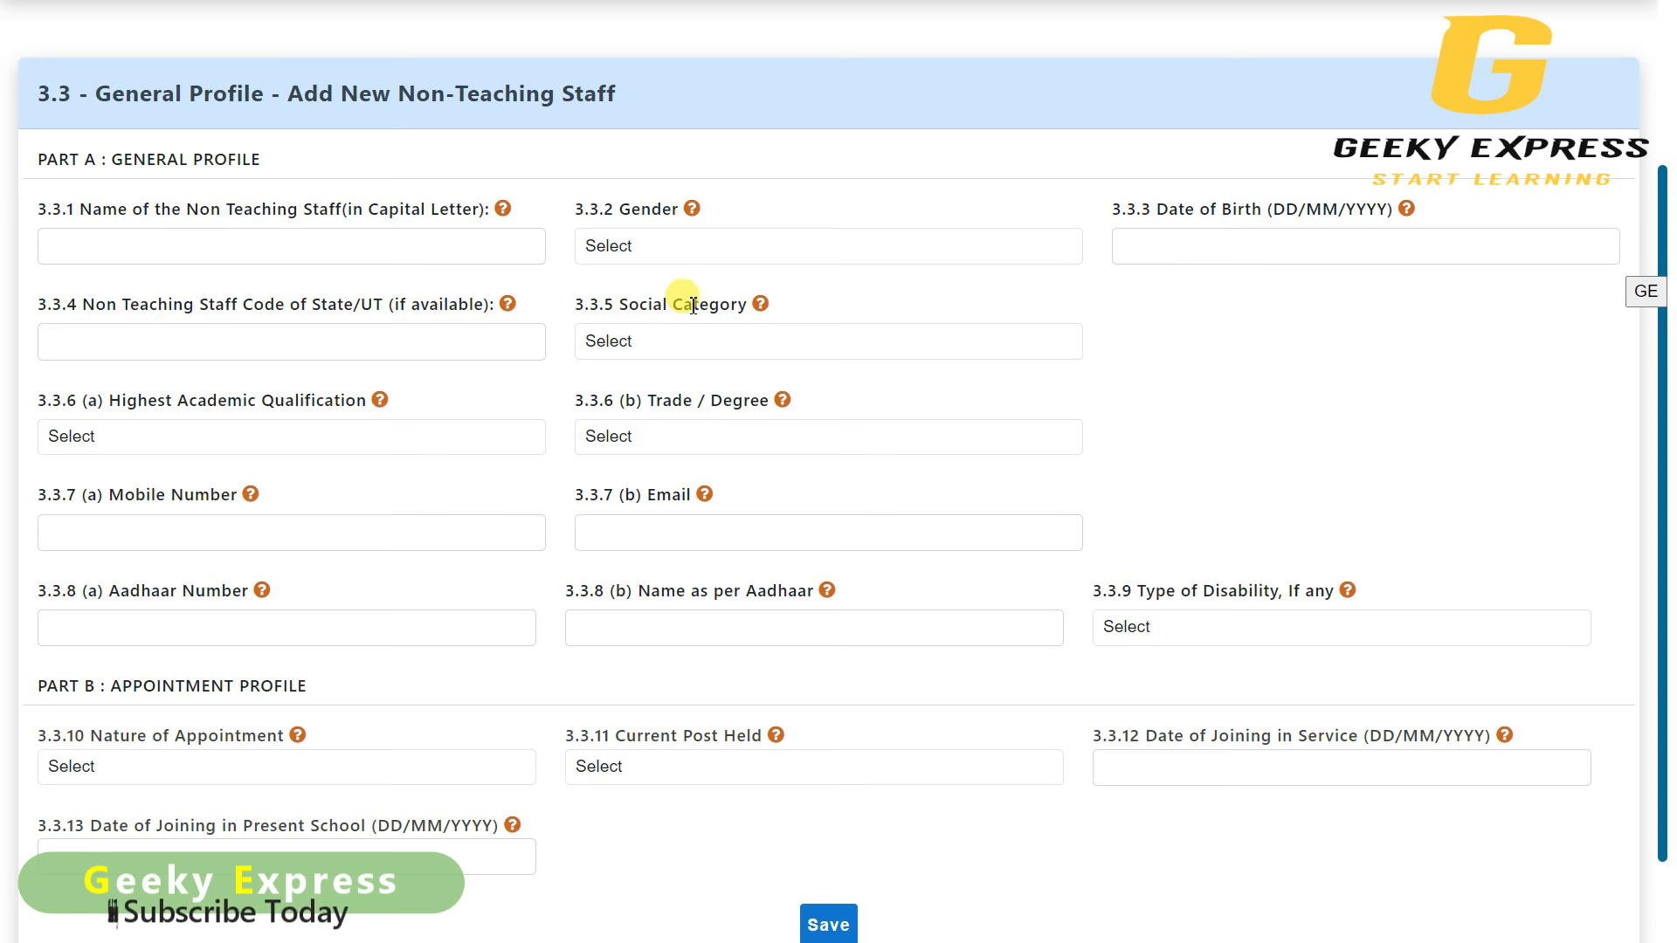
click(687, 343)
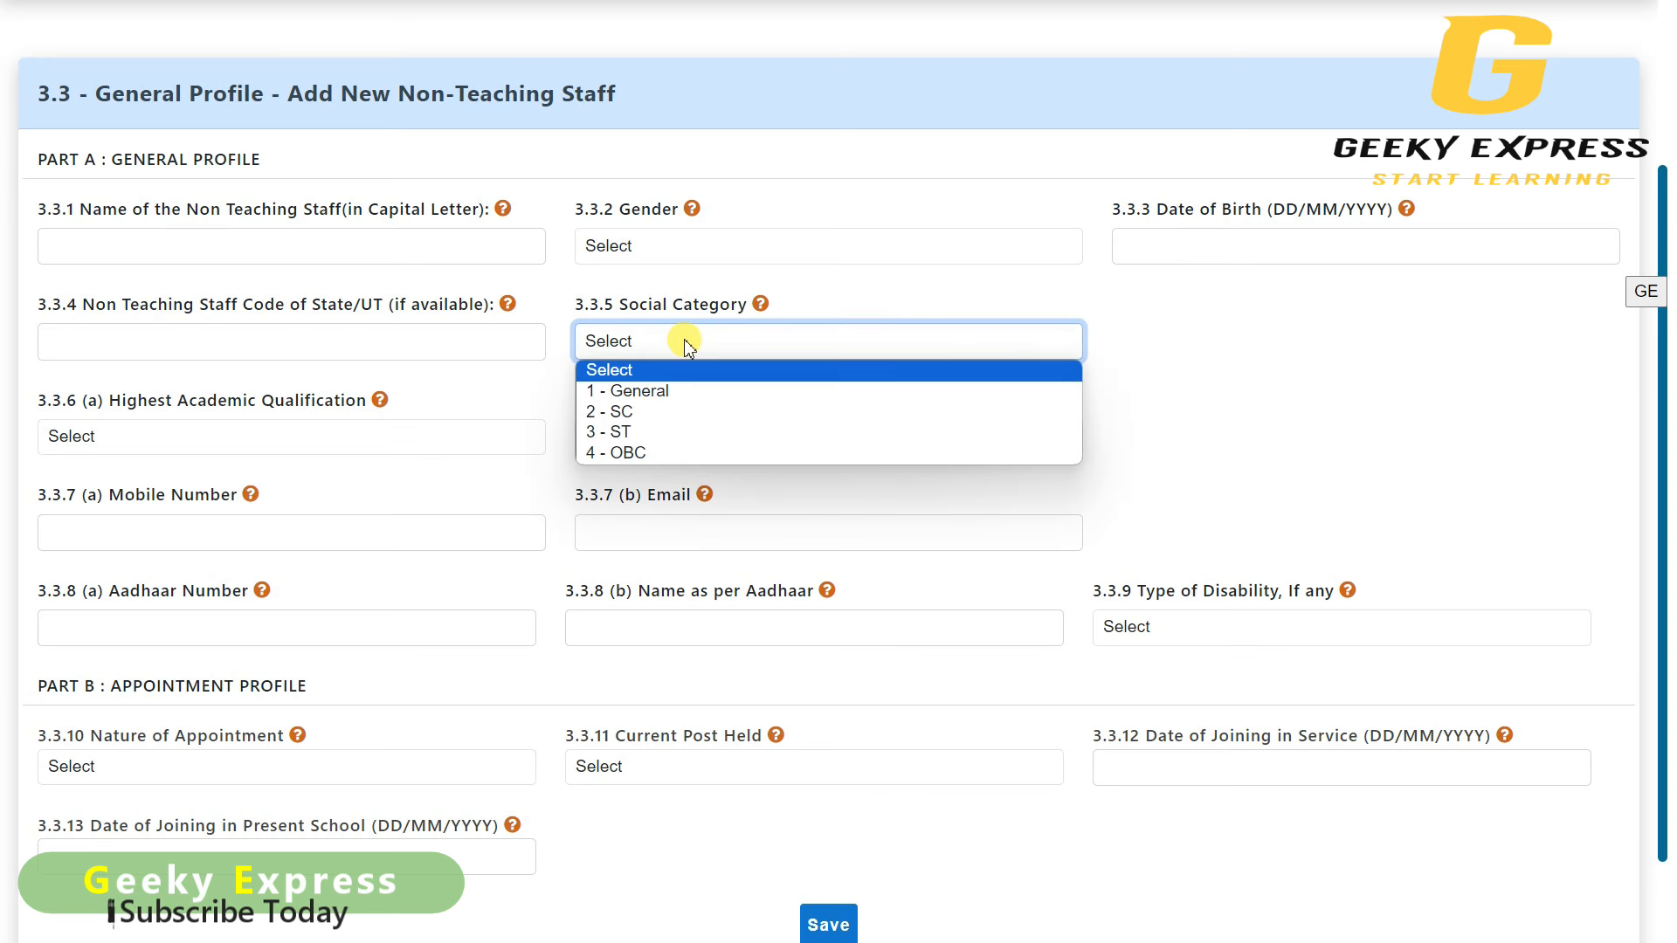
click(178, 391)
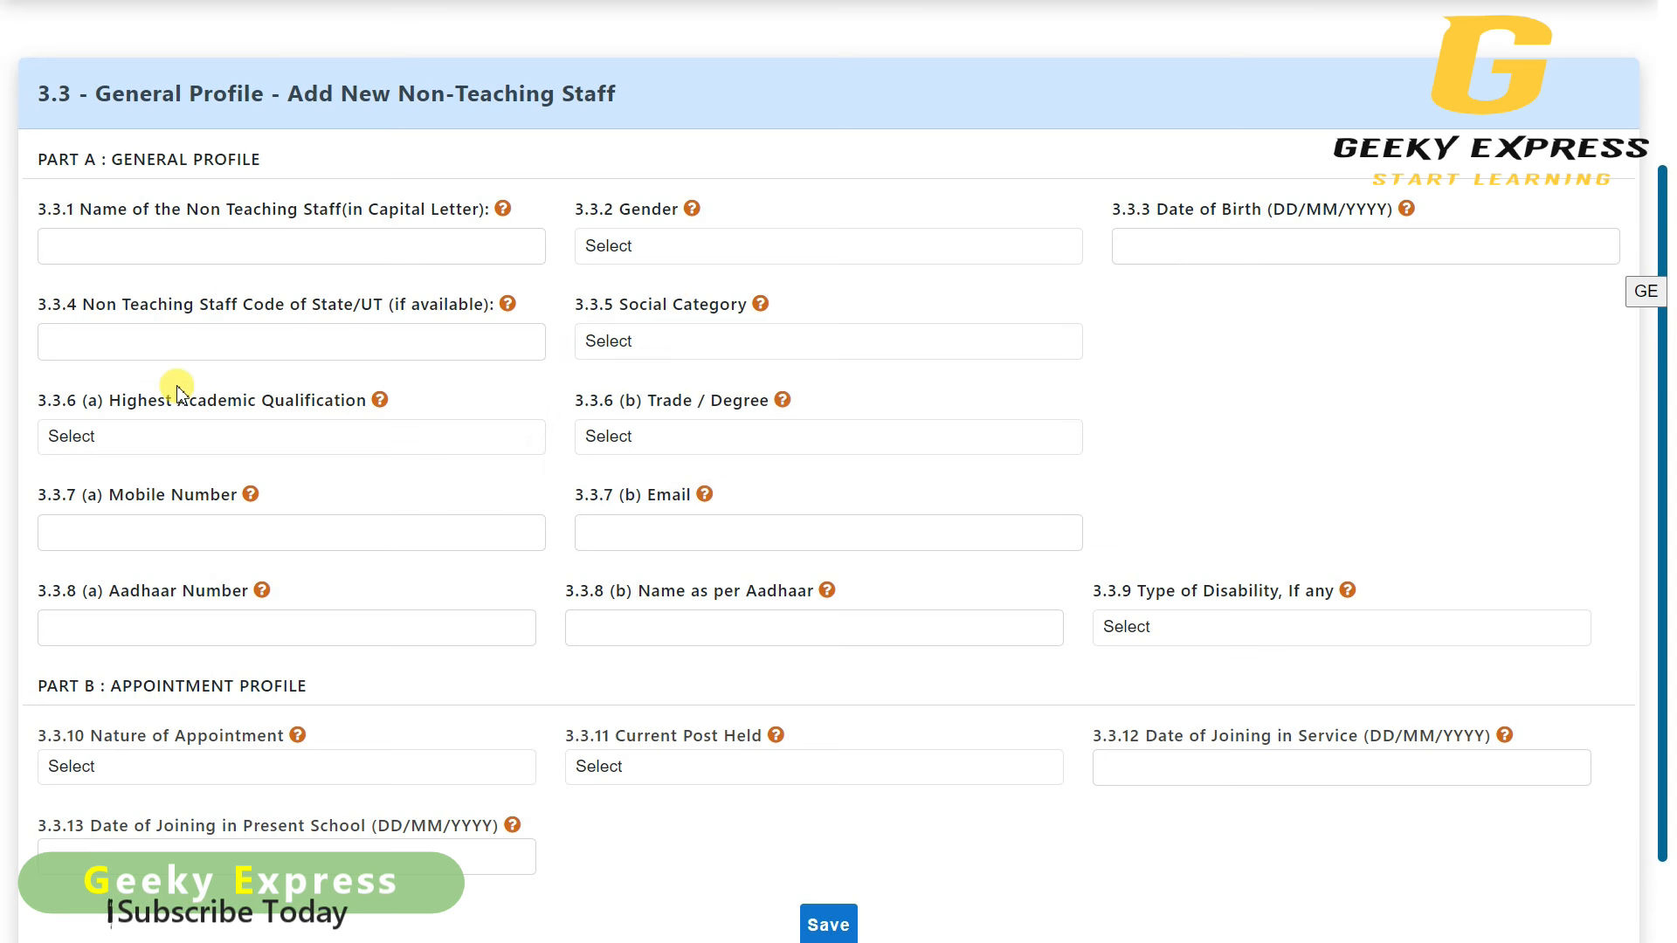
- Set the highest academic qualification to 4 - Graduate and review the available trade/degree options
click(228, 449)
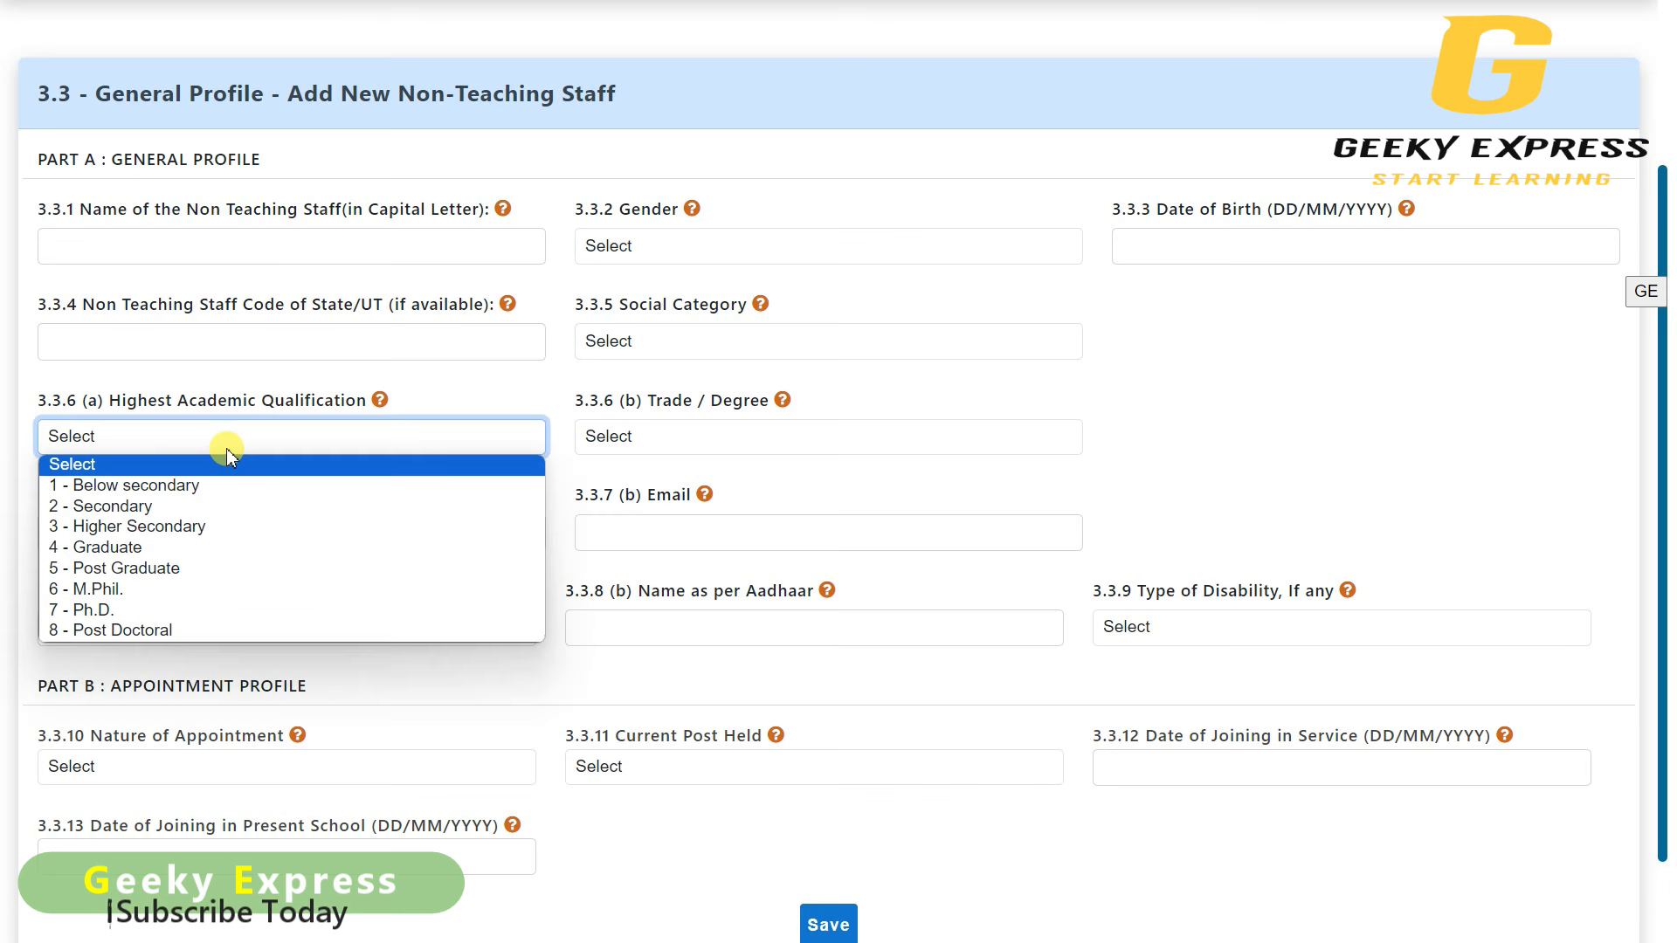
click(347, 549)
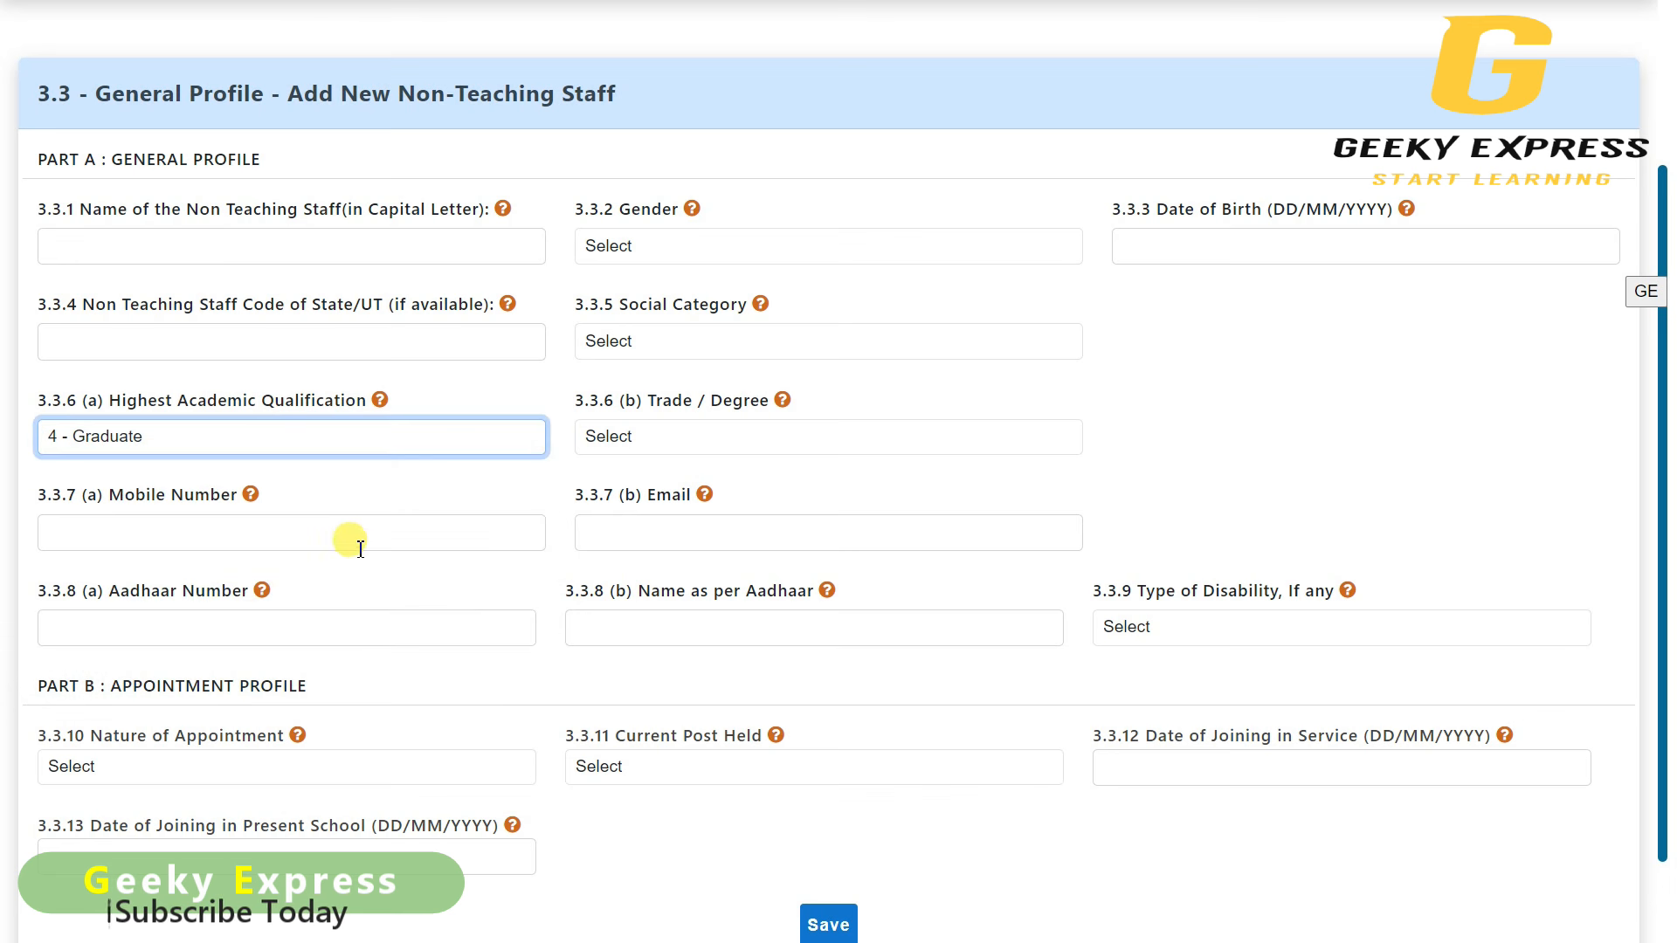
click(661, 437)
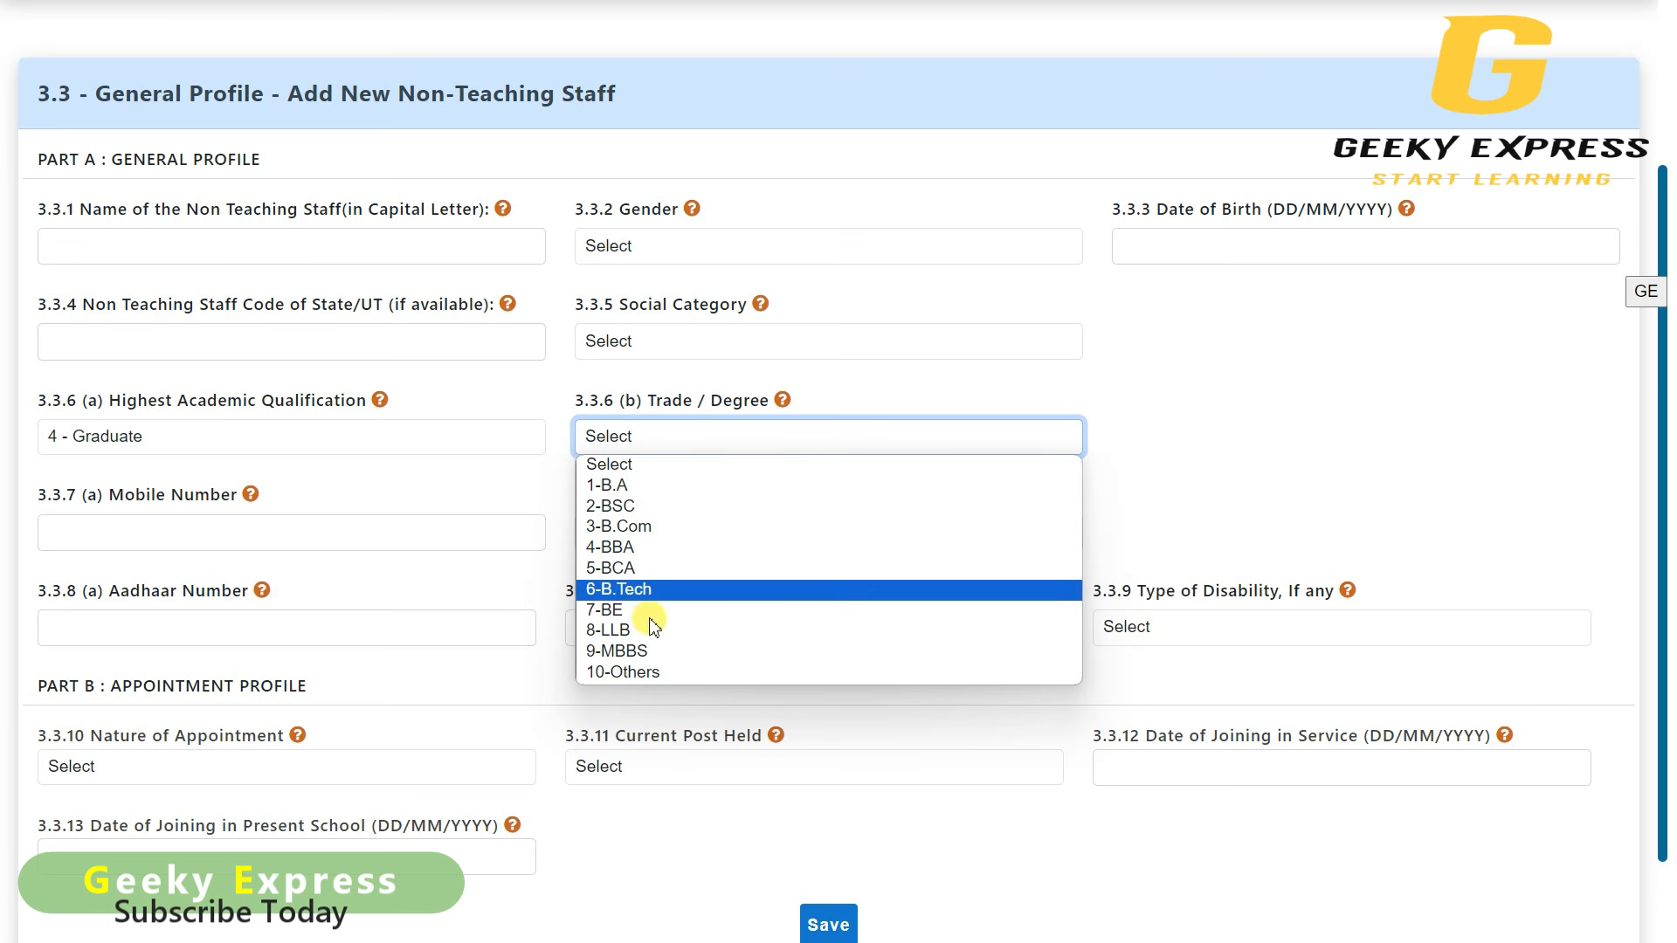
click(476, 485)
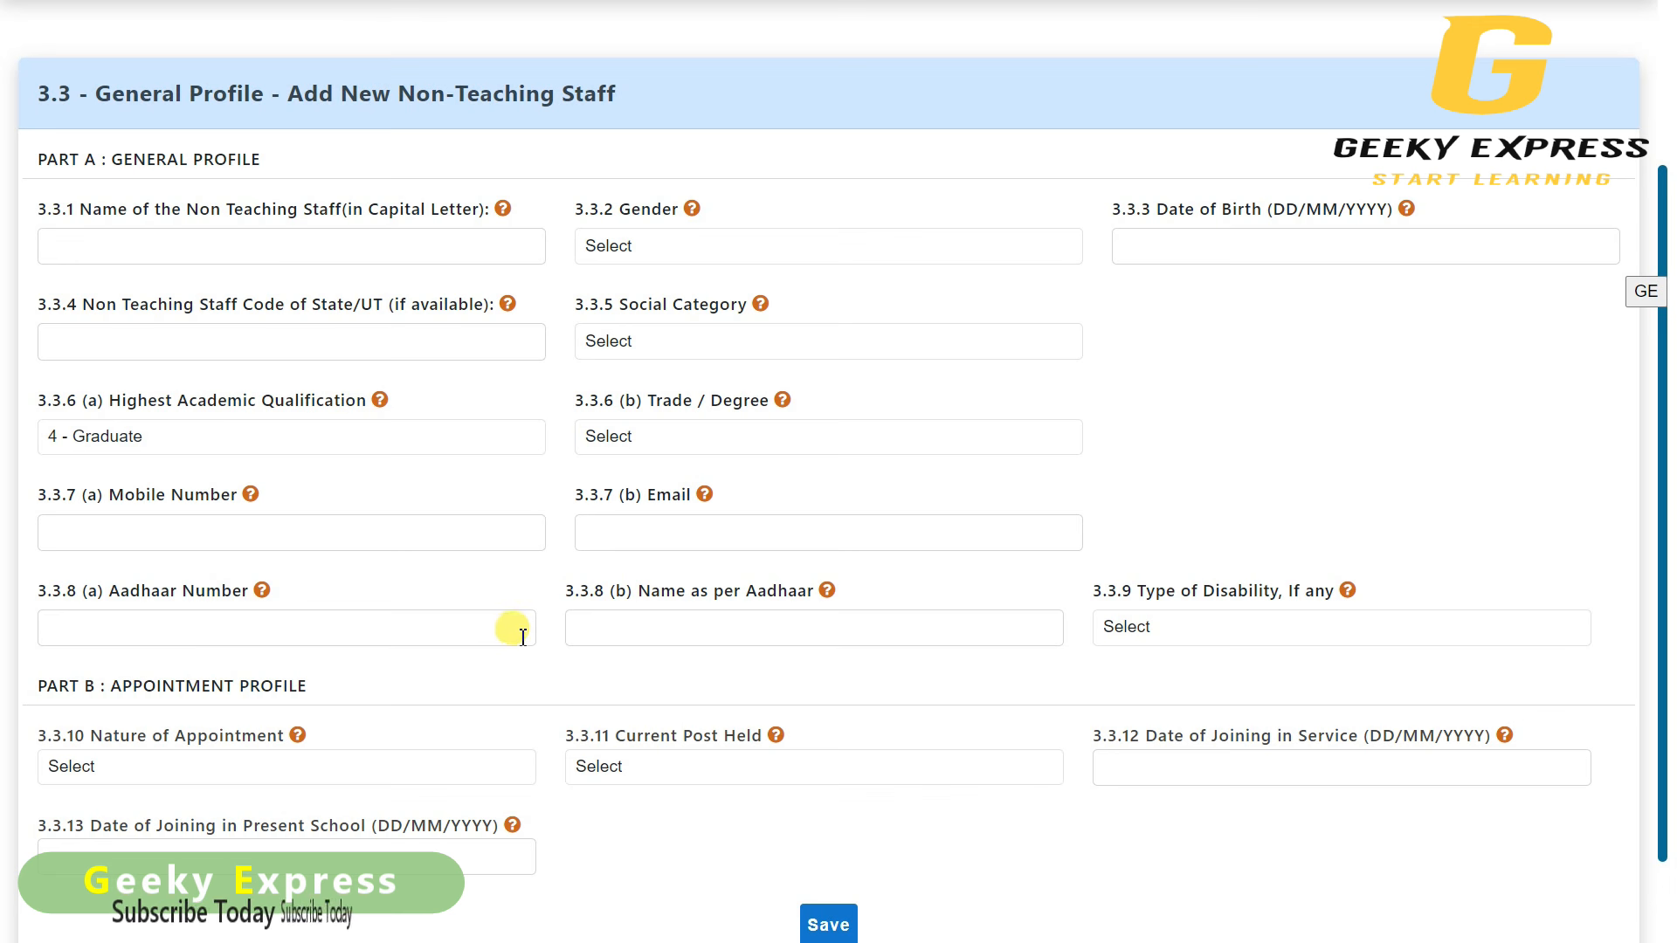
- Examine the name as per Aadhaar field and the options for type of disability
click(620, 630)
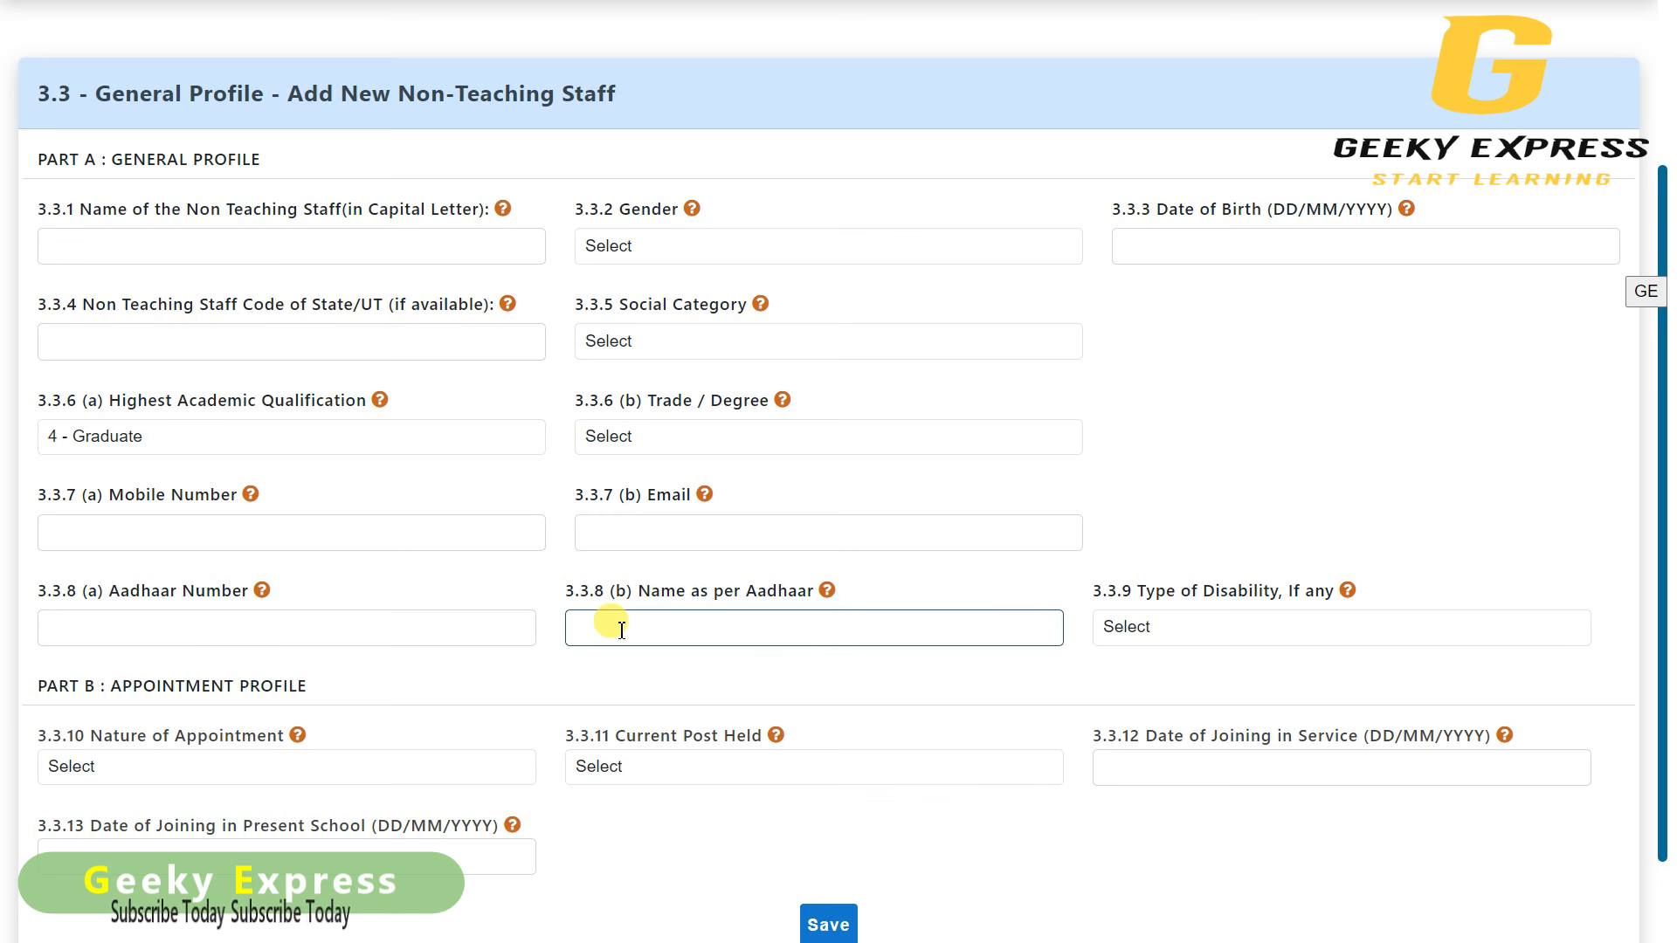
click(1210, 622)
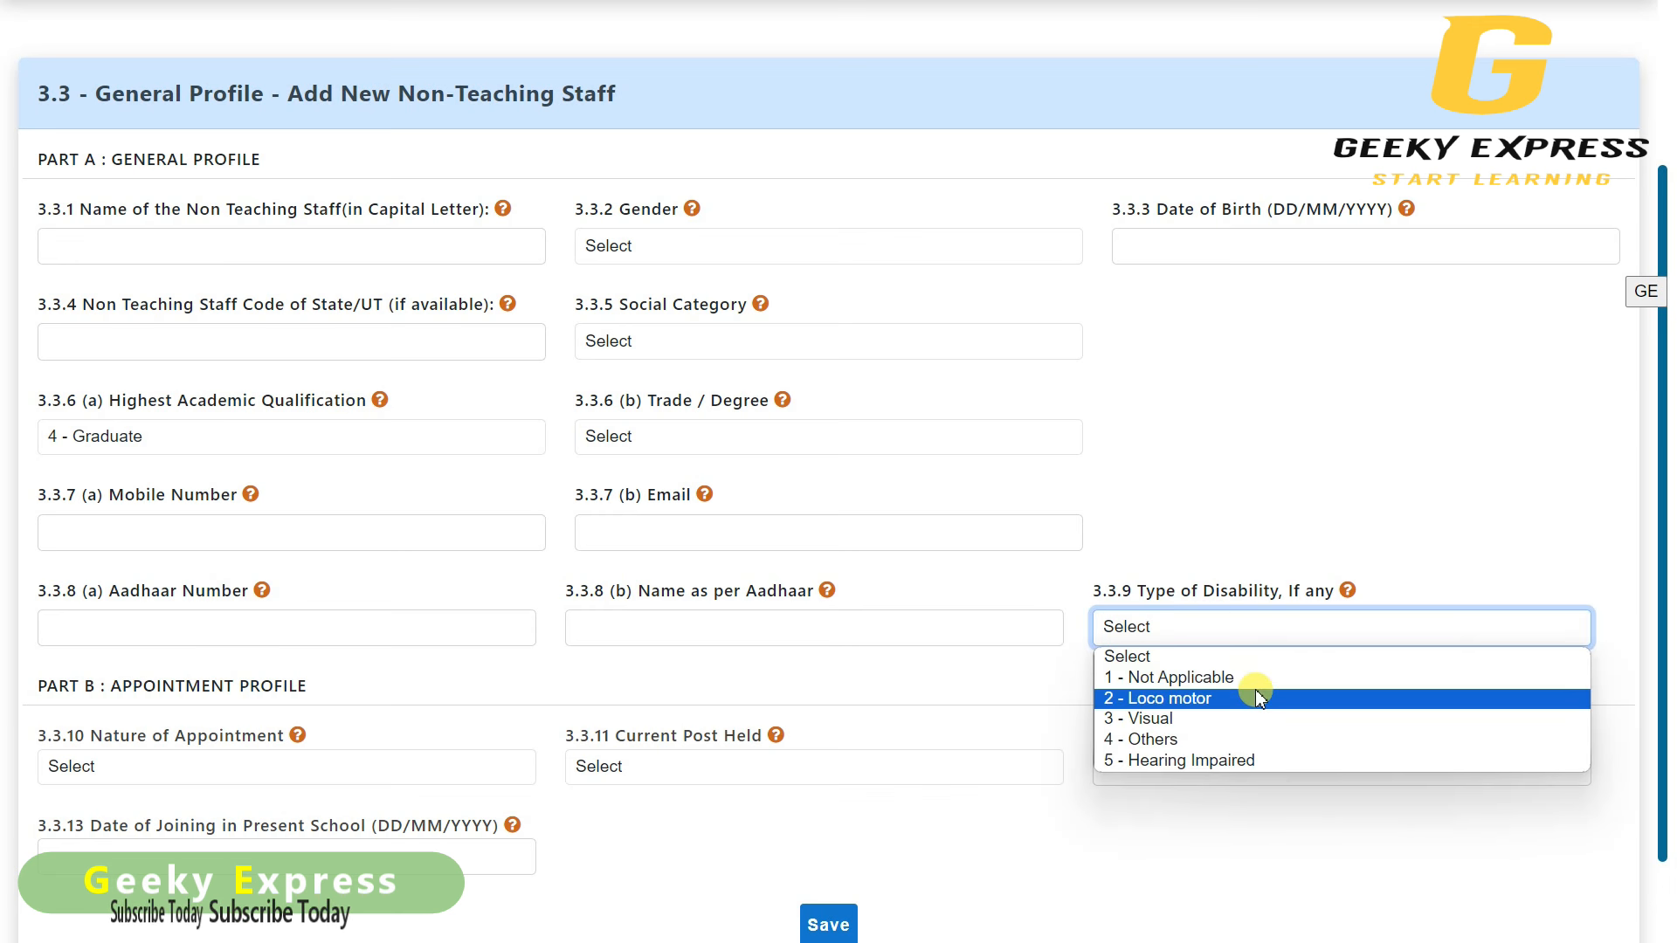
click(1041, 688)
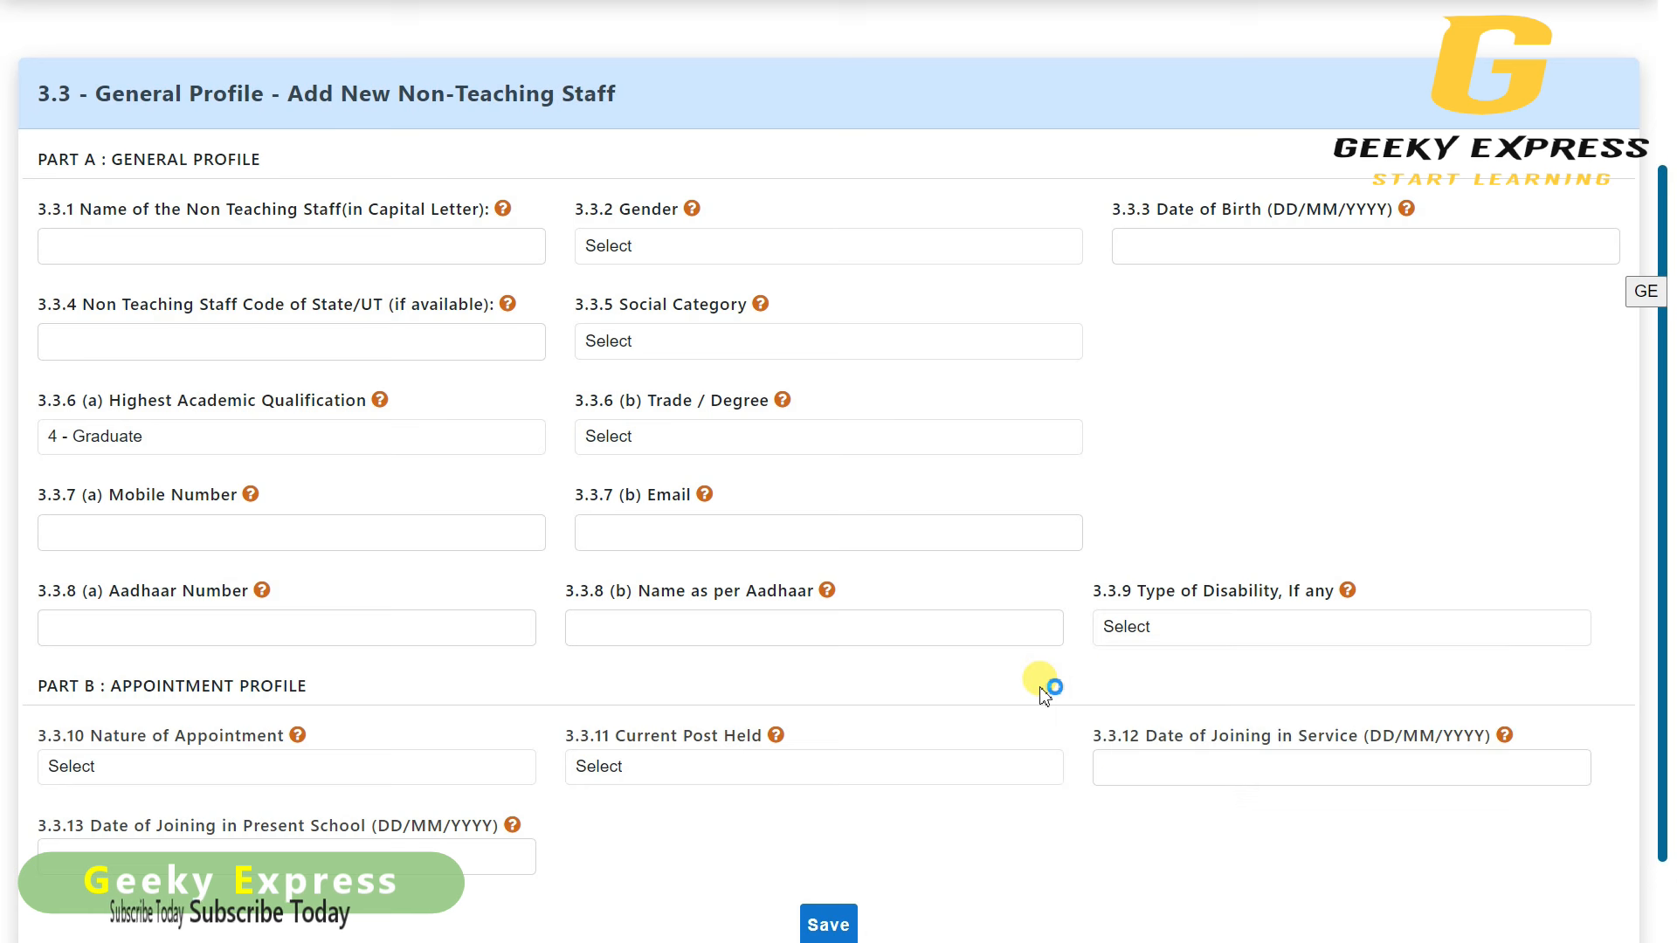
- In the Appointment Profile, review the full list of options for current post held
scroll(1045, 695, down, 2)
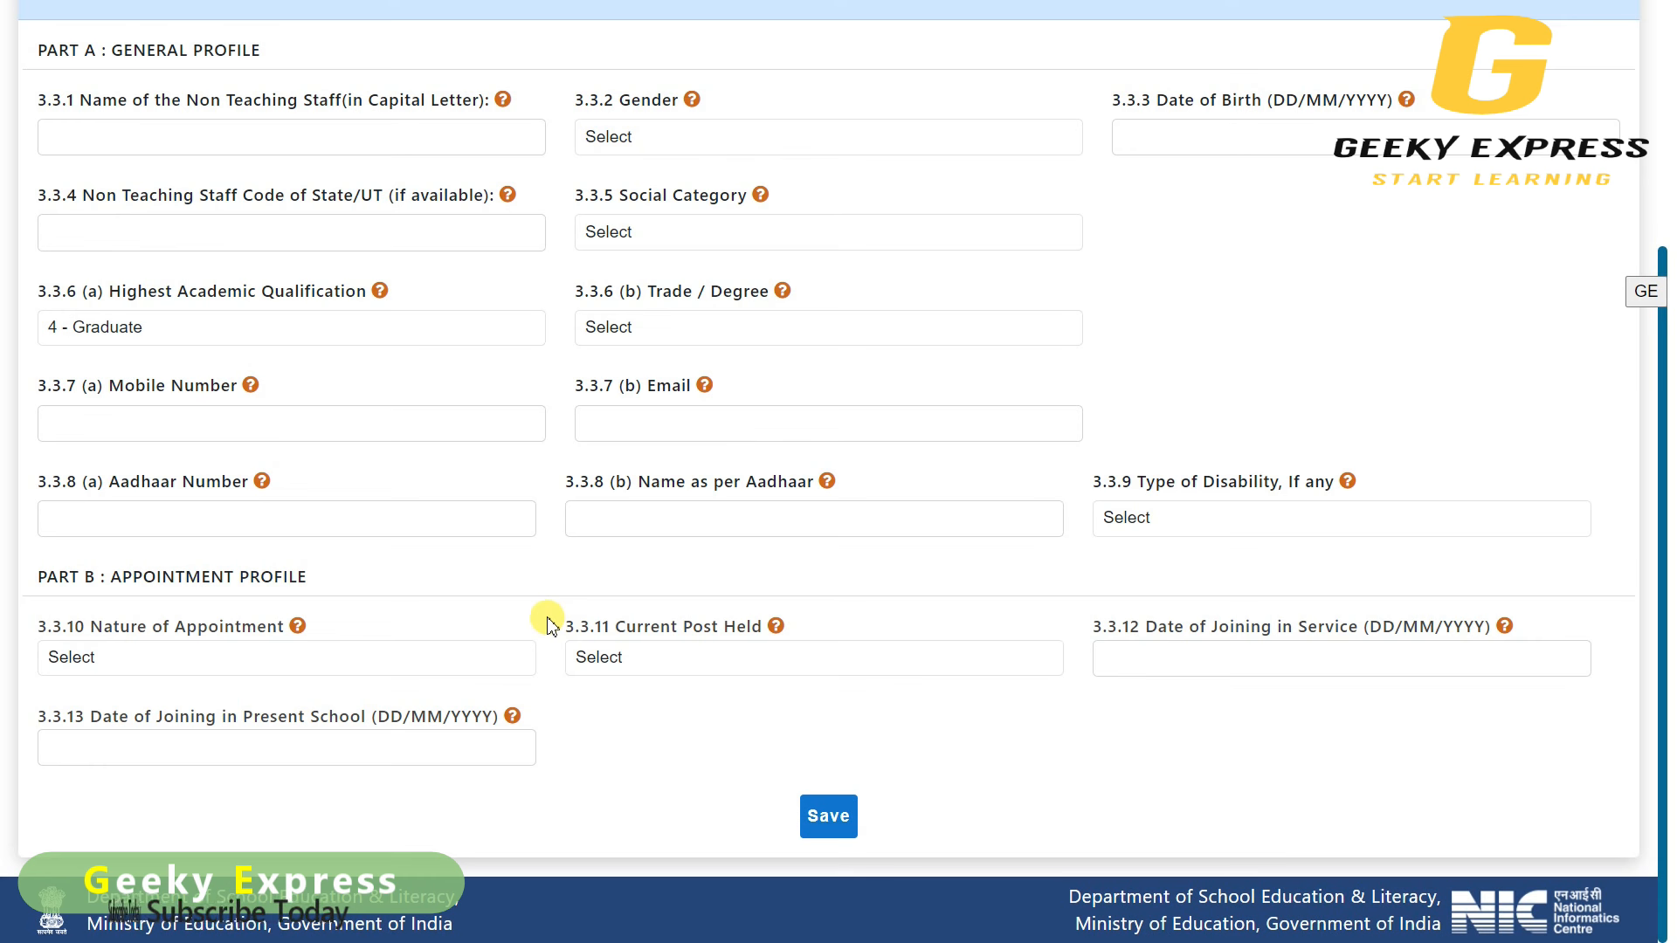
click(686, 658)
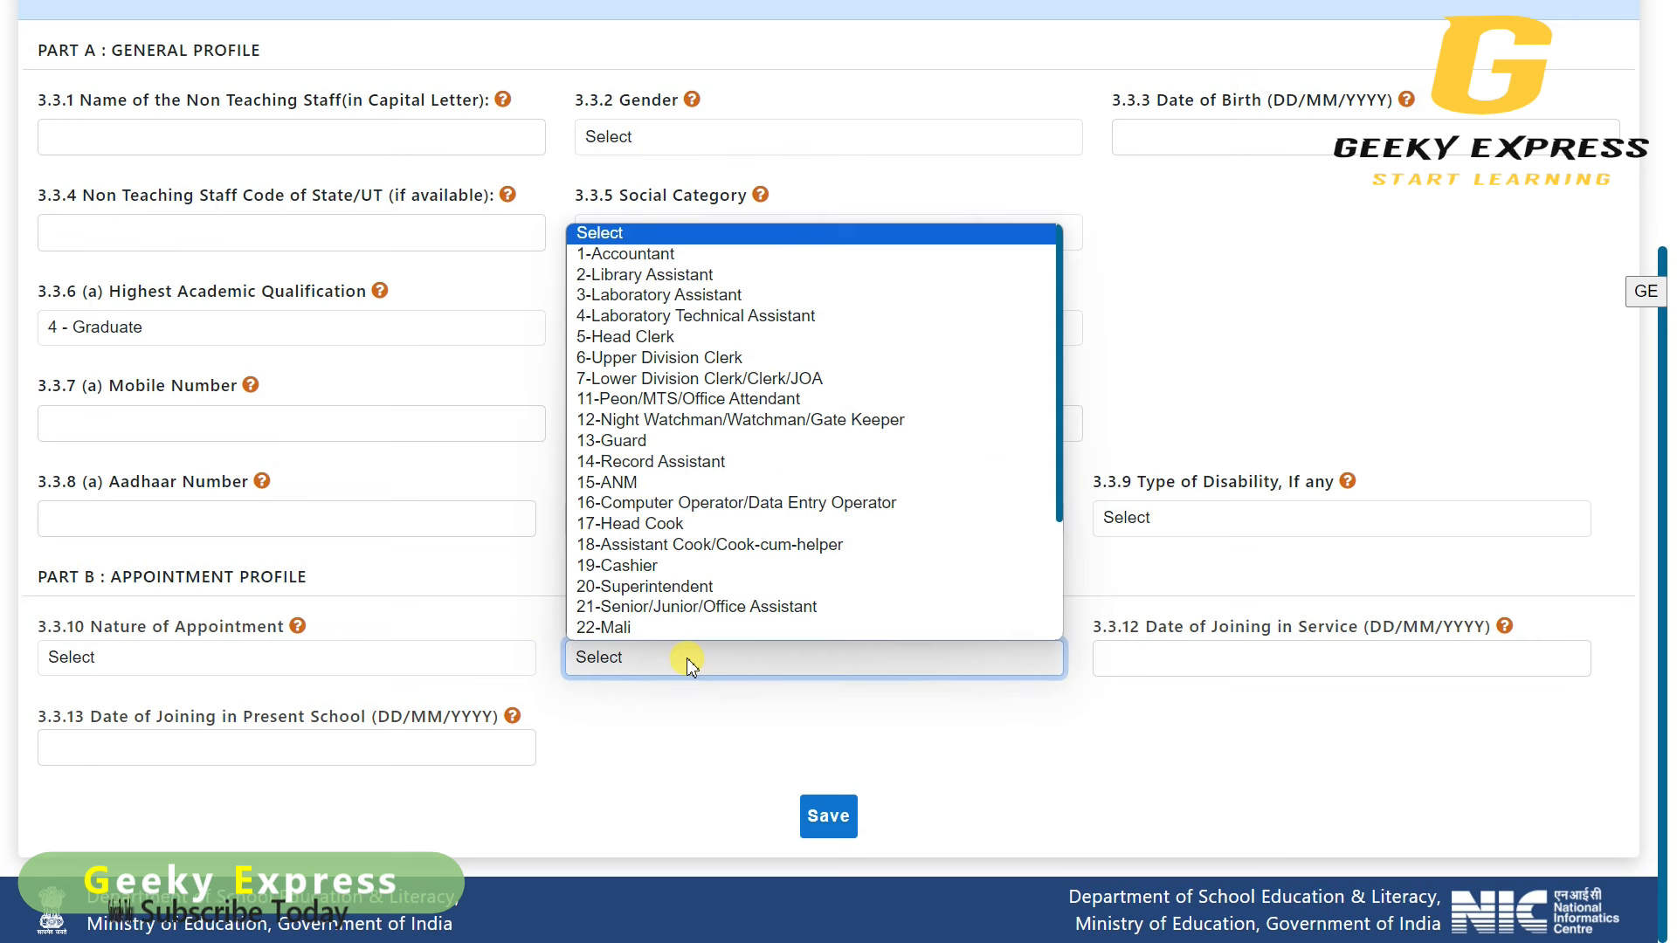
scroll(1005, 454, down, 3)
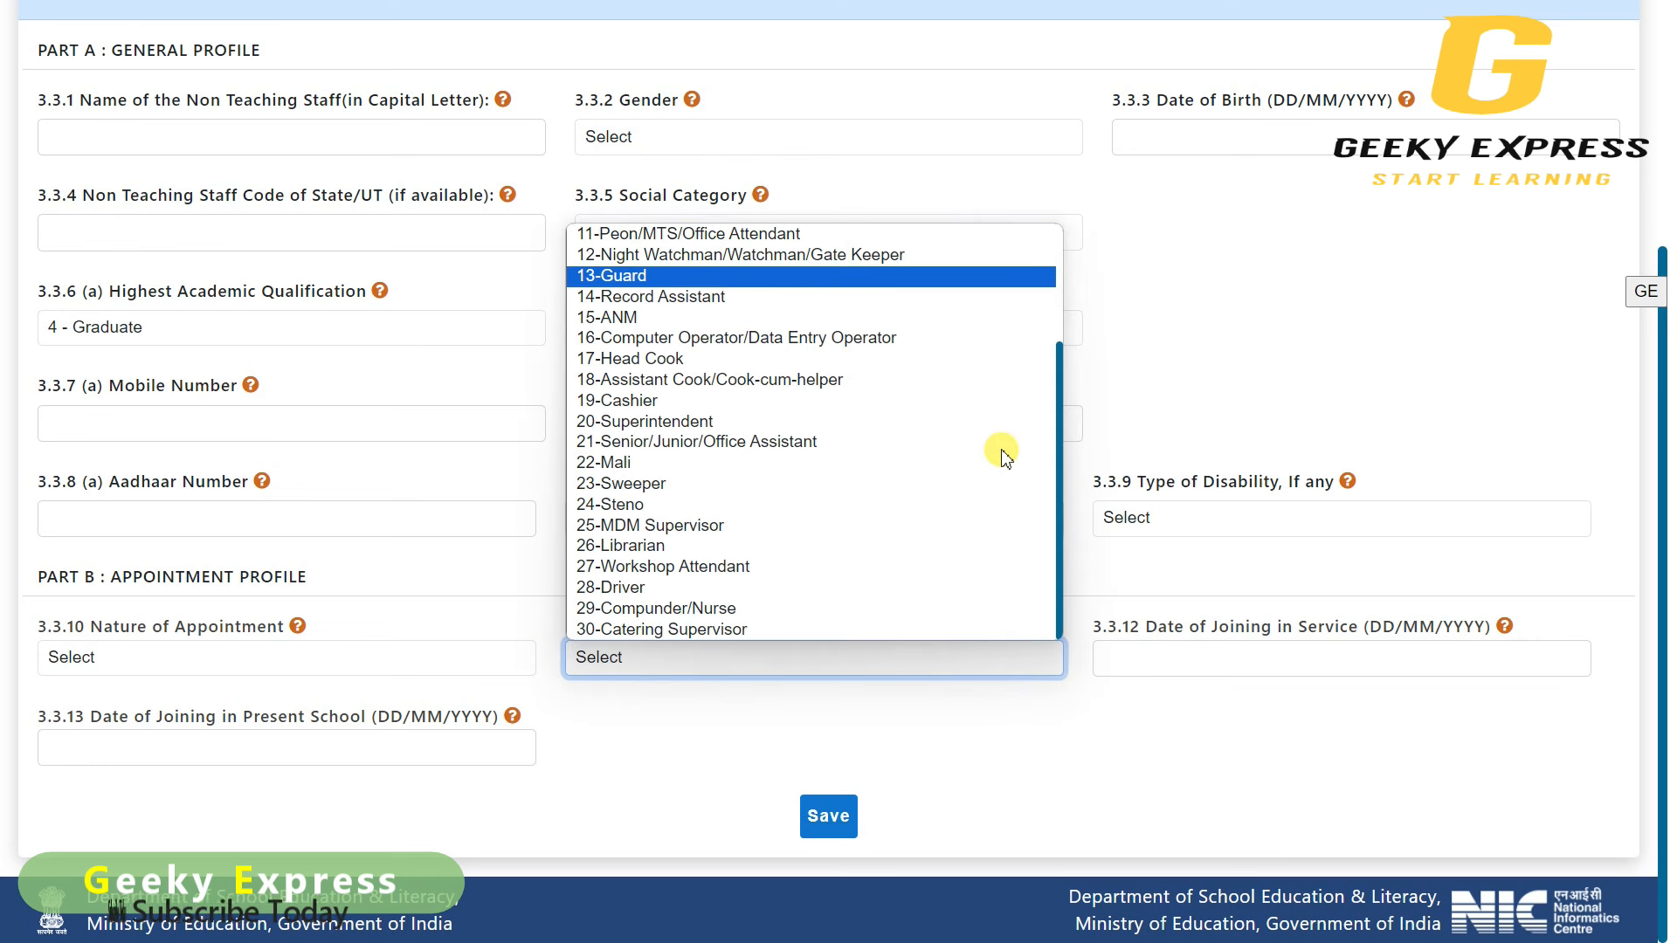
scroll(1012, 533, up, 3)
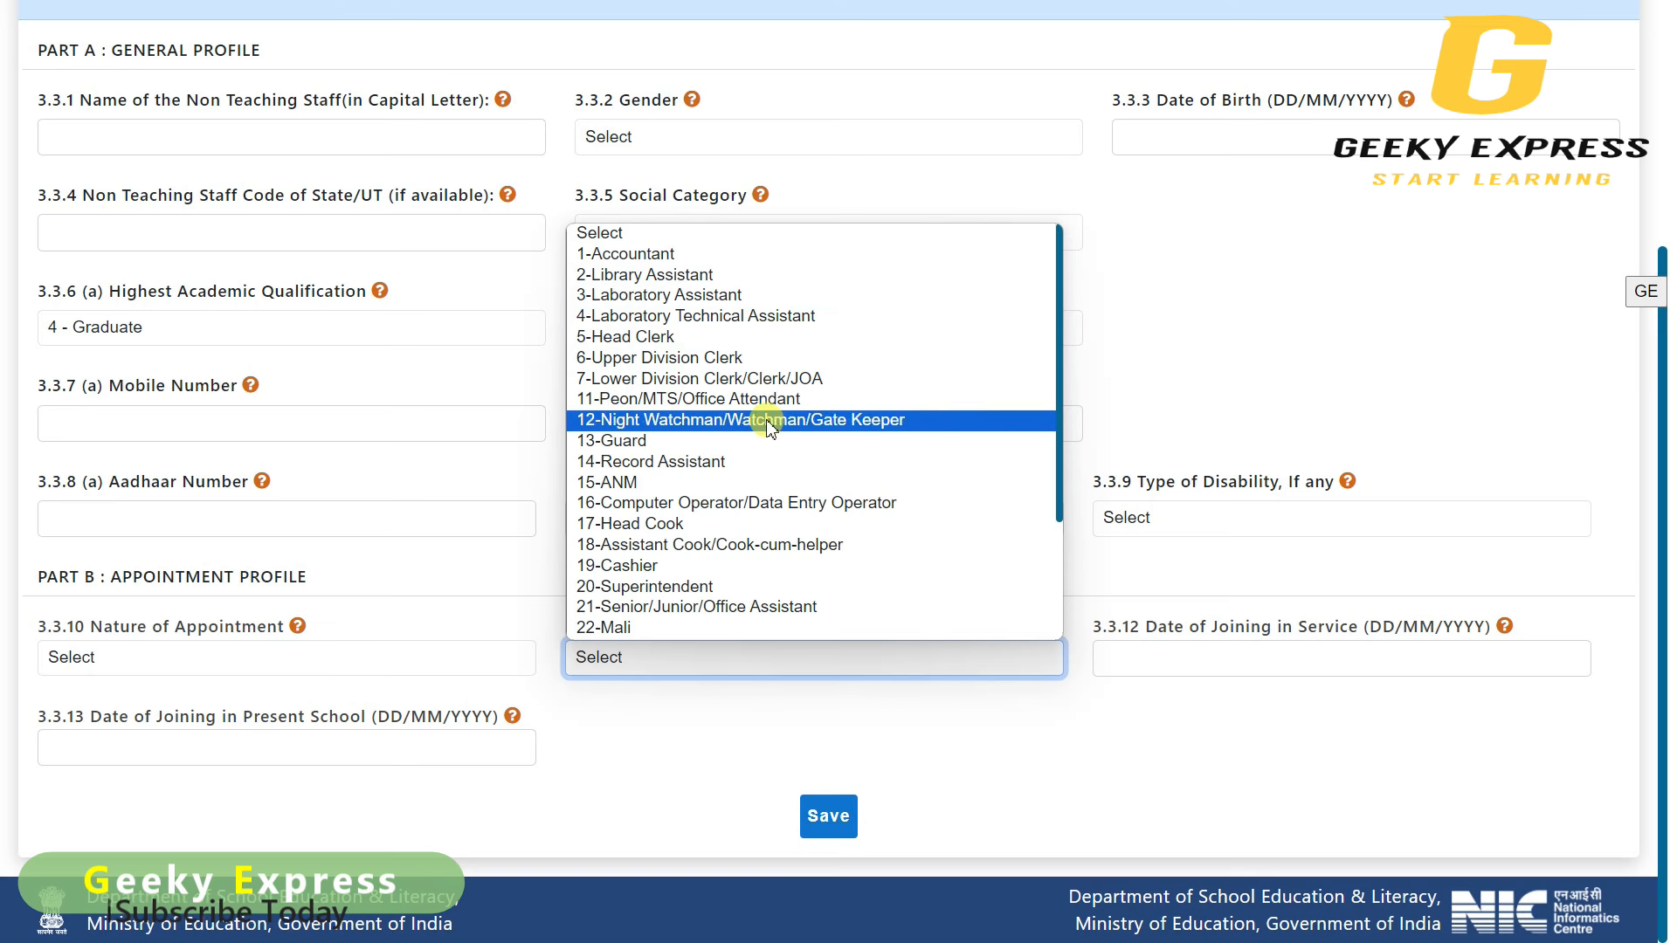
scroll(771, 439, down, 2)
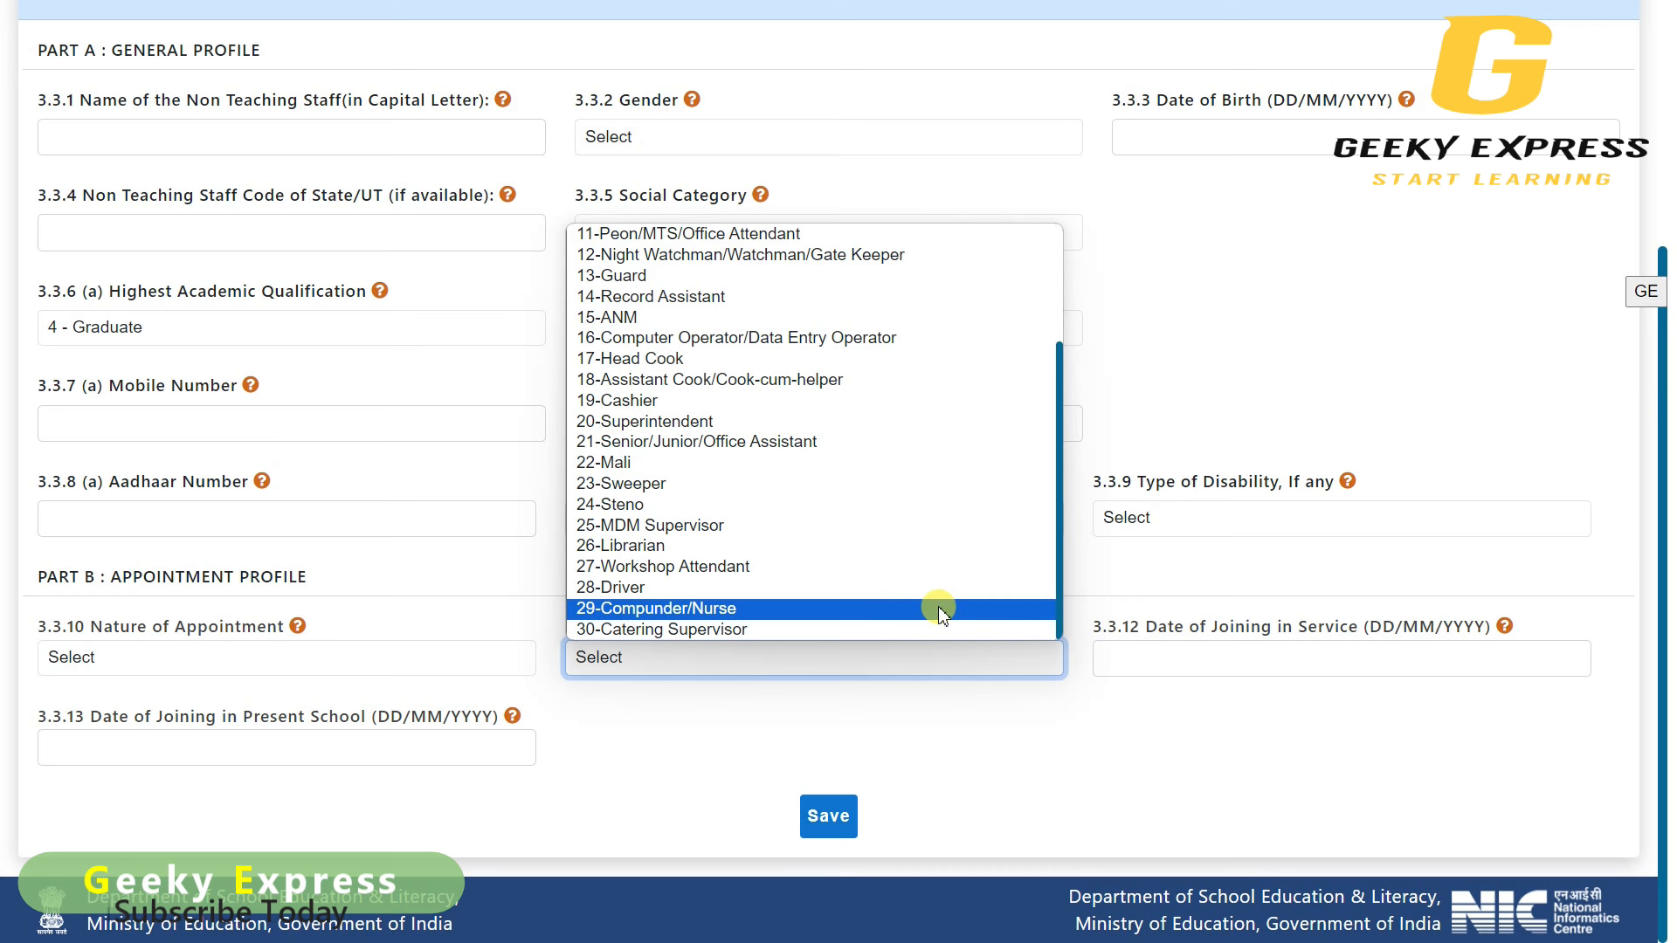
scroll(983, 480, up, 3)
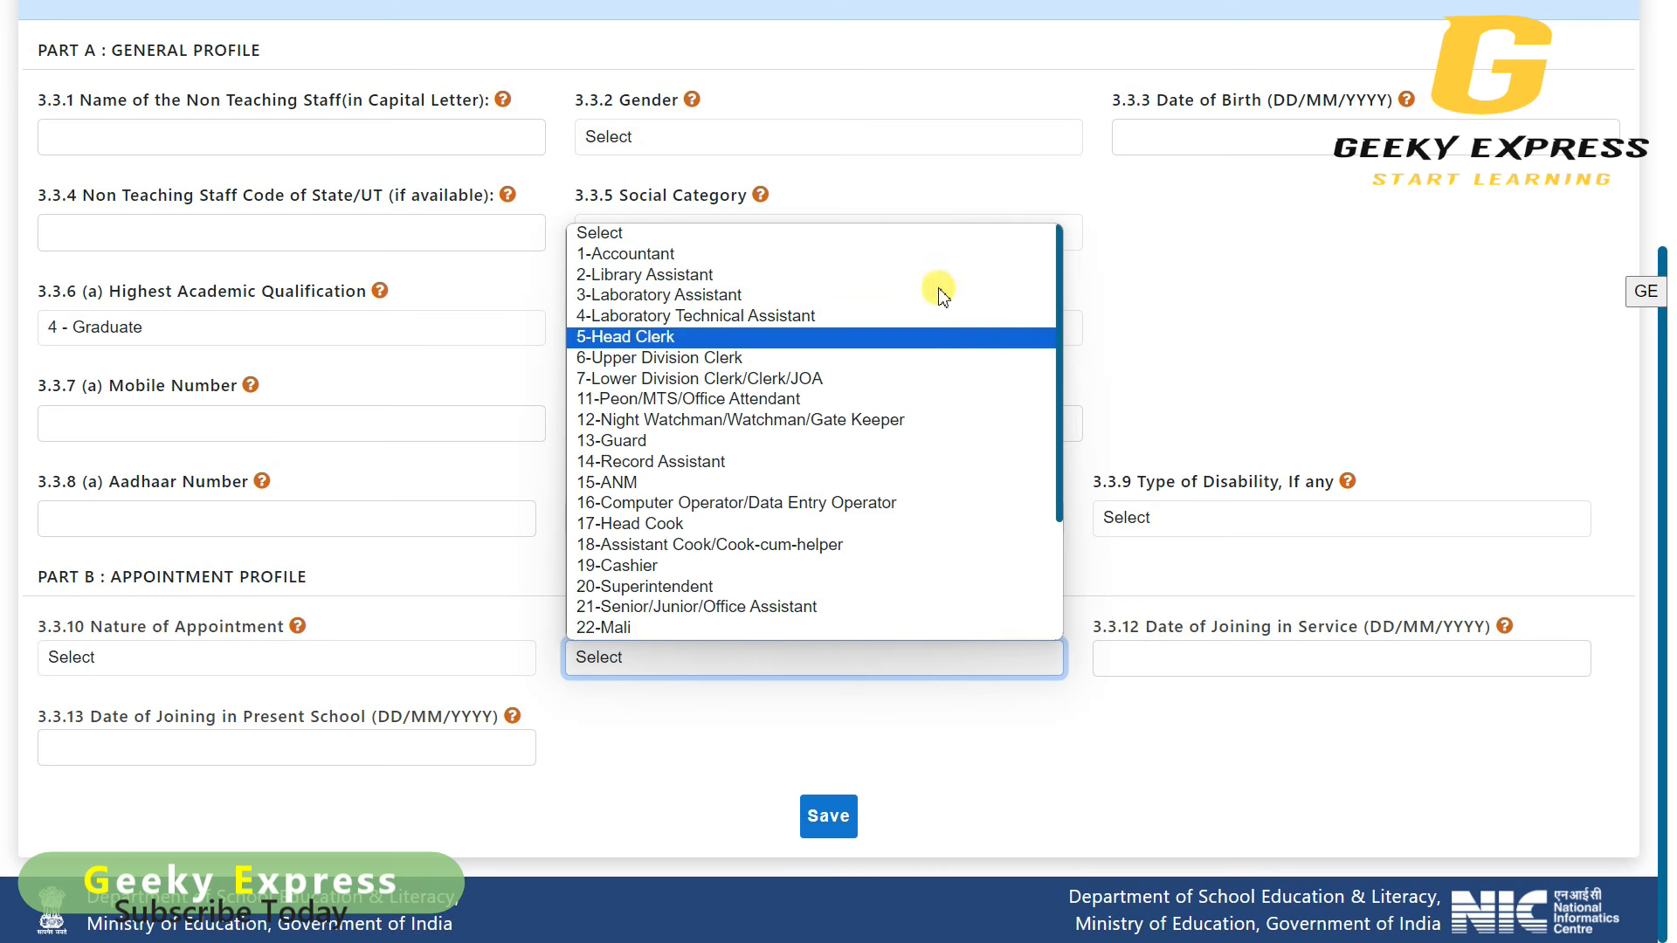
scroll(974, 425, down, 3)
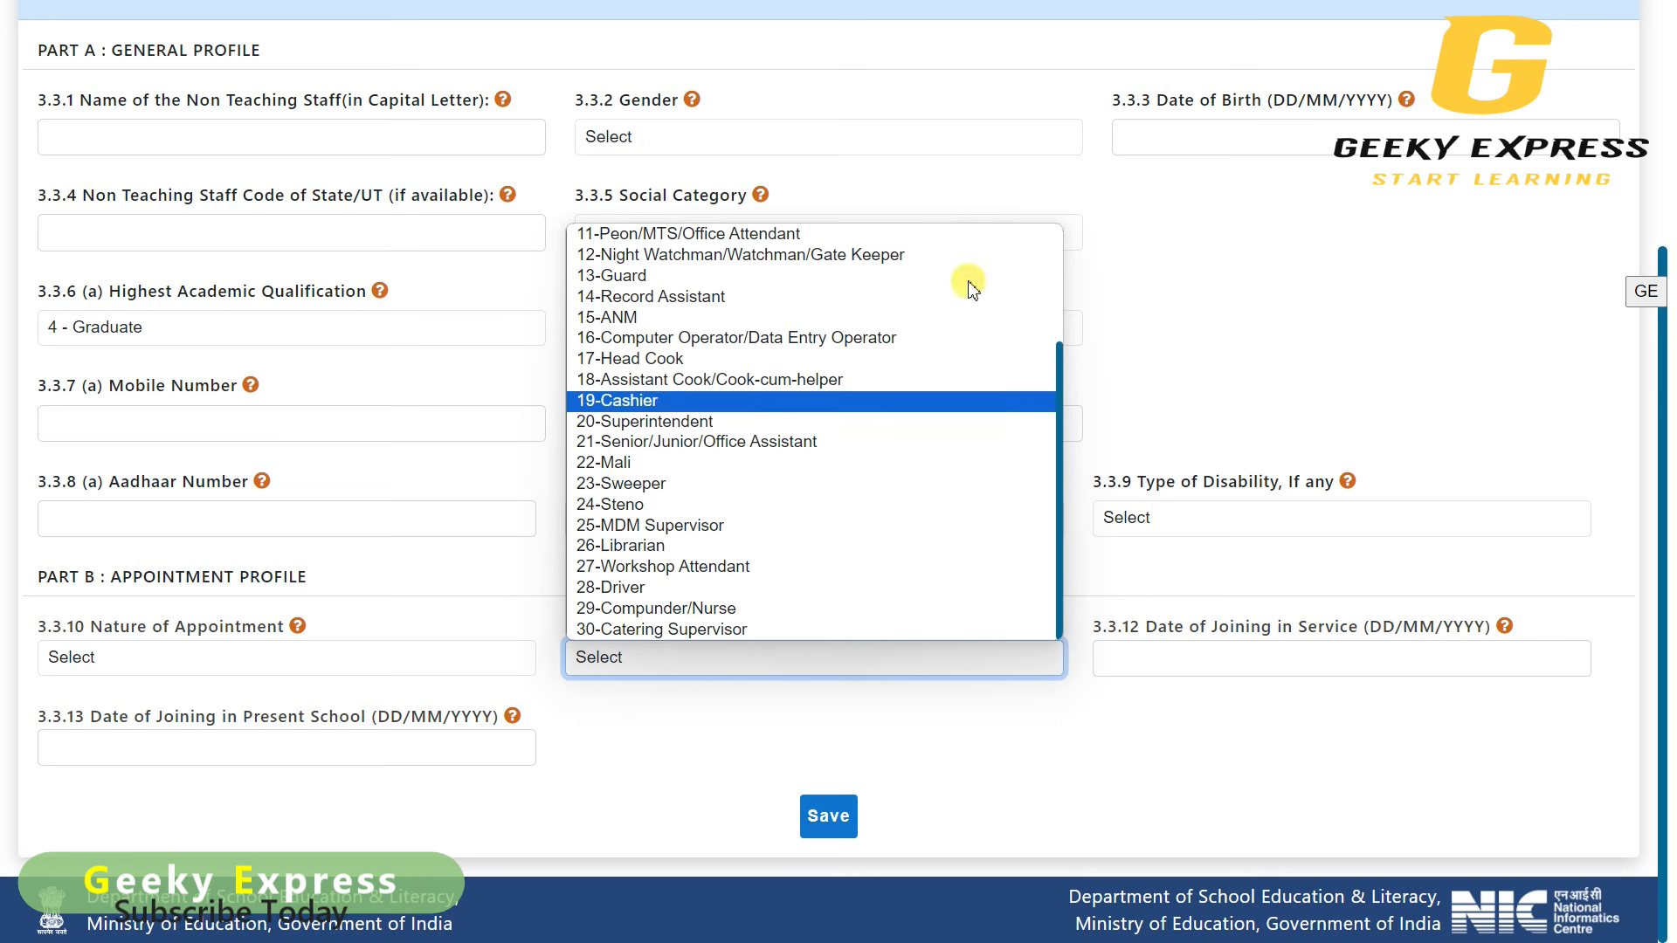
click(1086, 729)
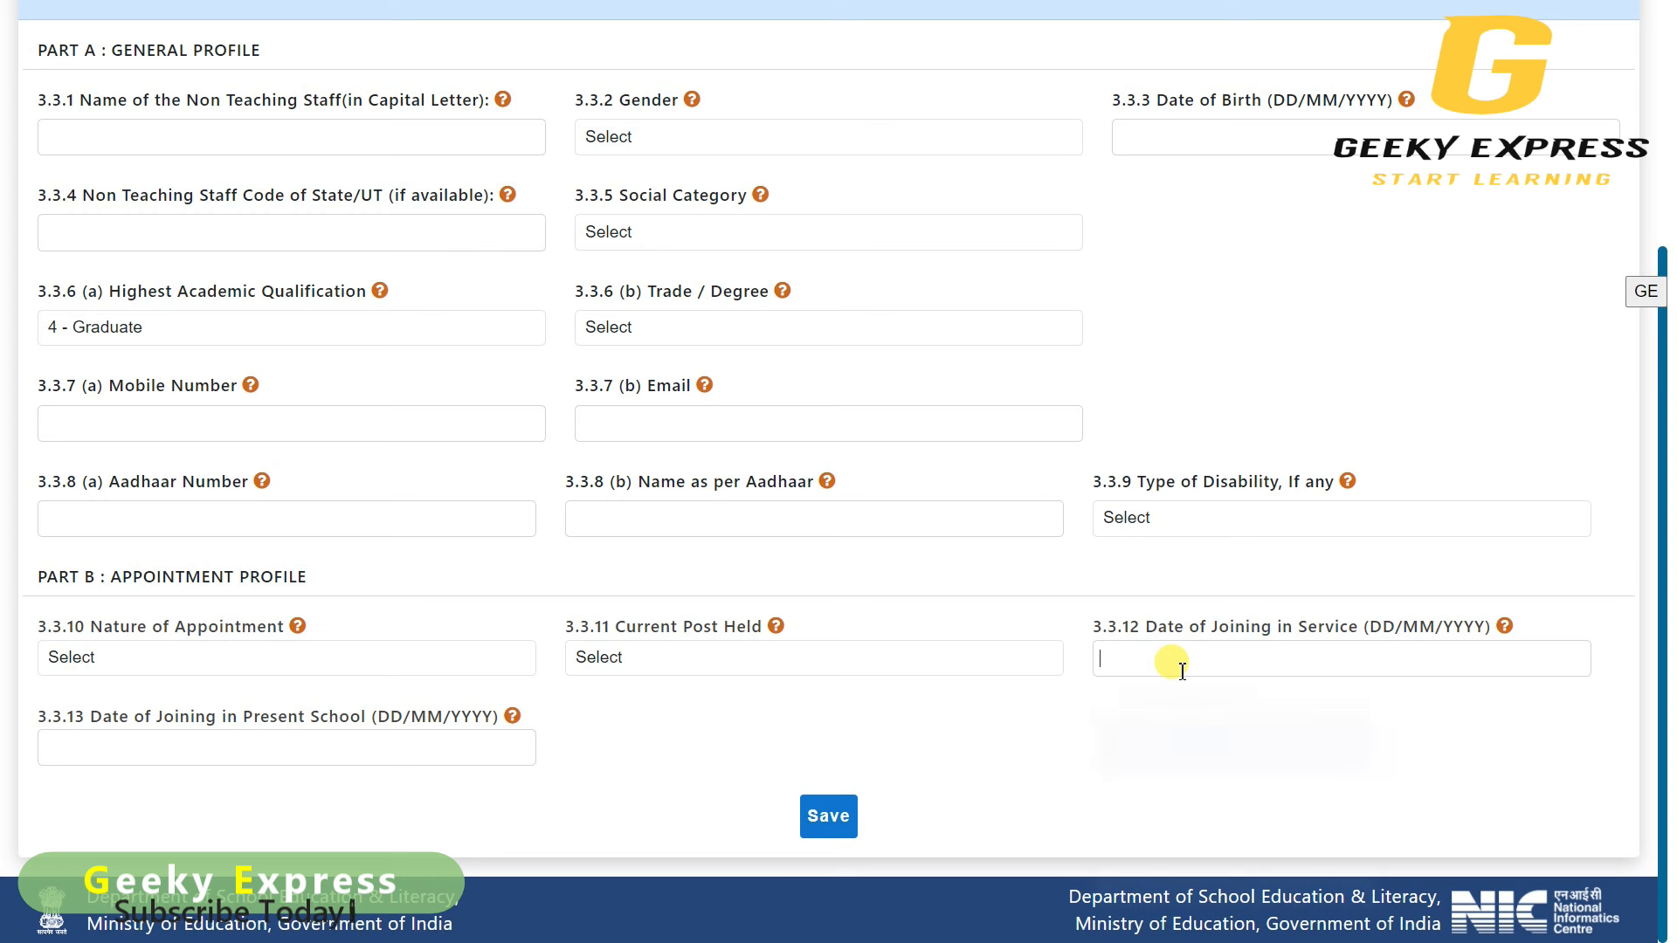
- Examine the date picker for date of joining in service, then return to the start of the General Profile
click(1182, 671)
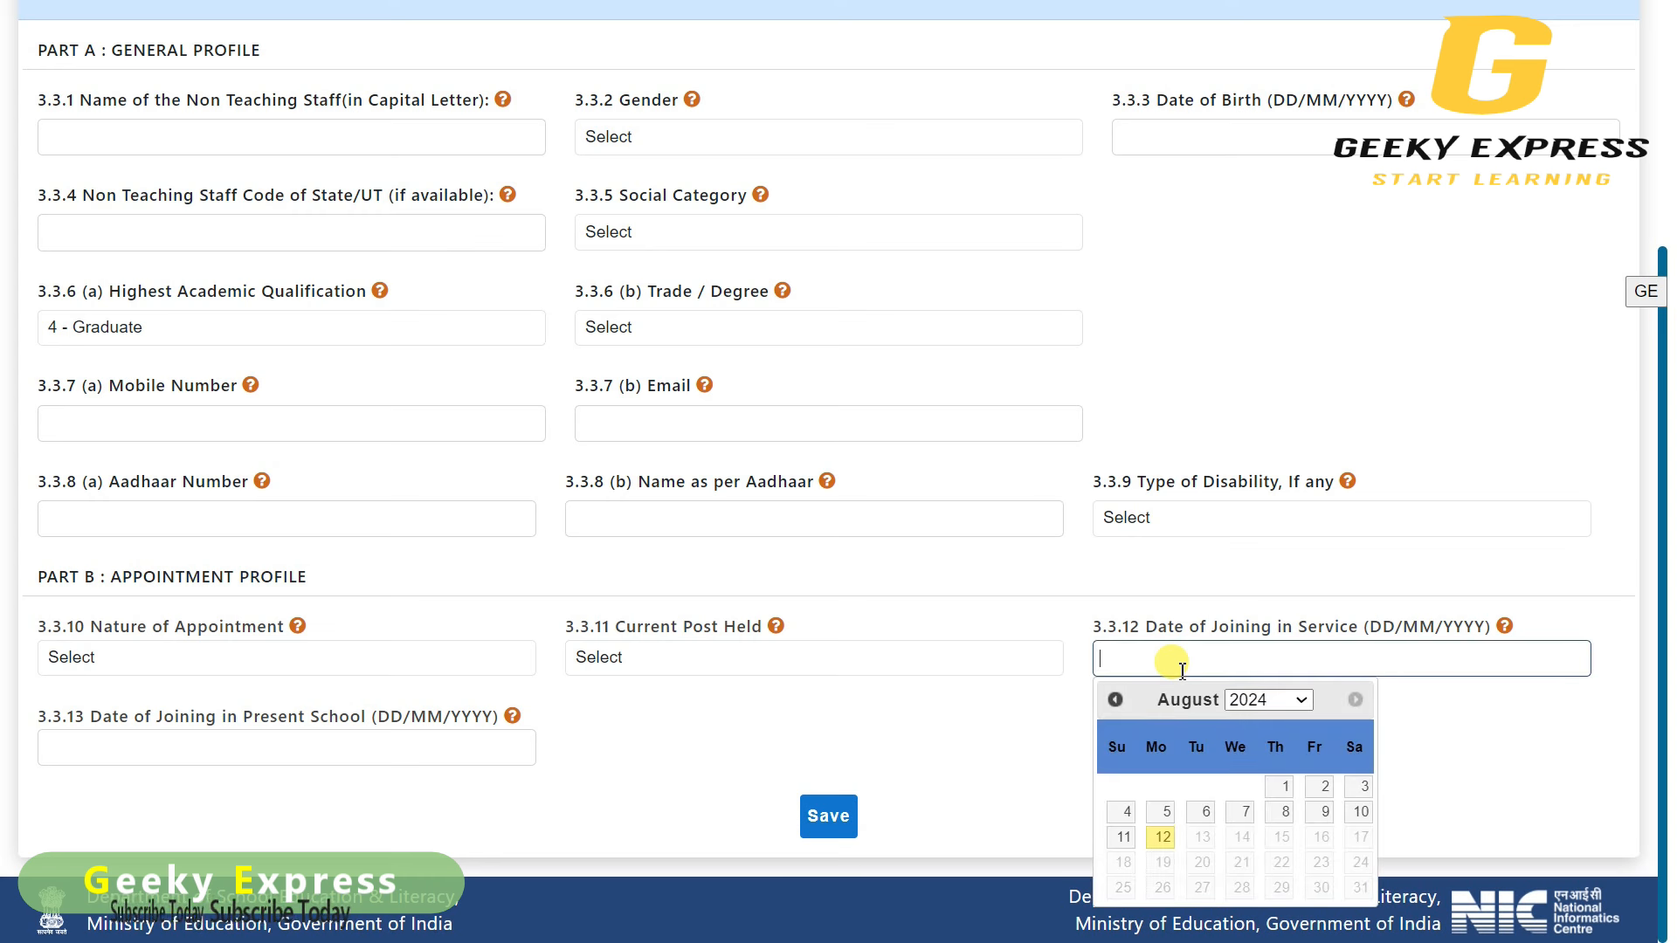
click(566, 699)
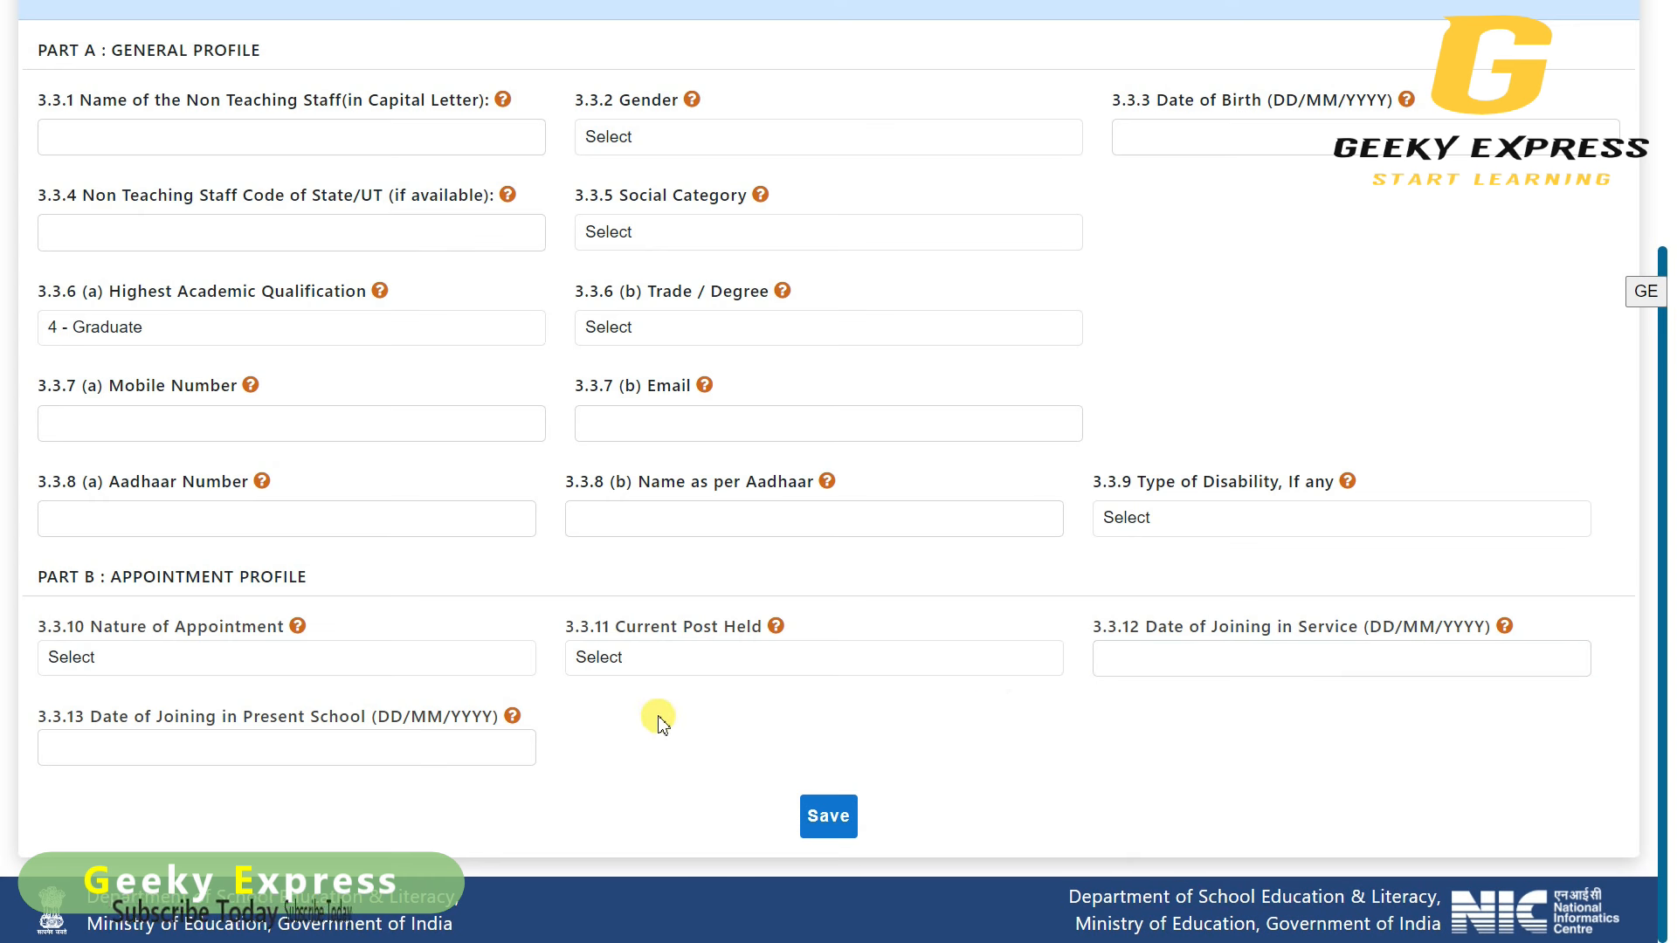
scroll(840, 706, up, 1)
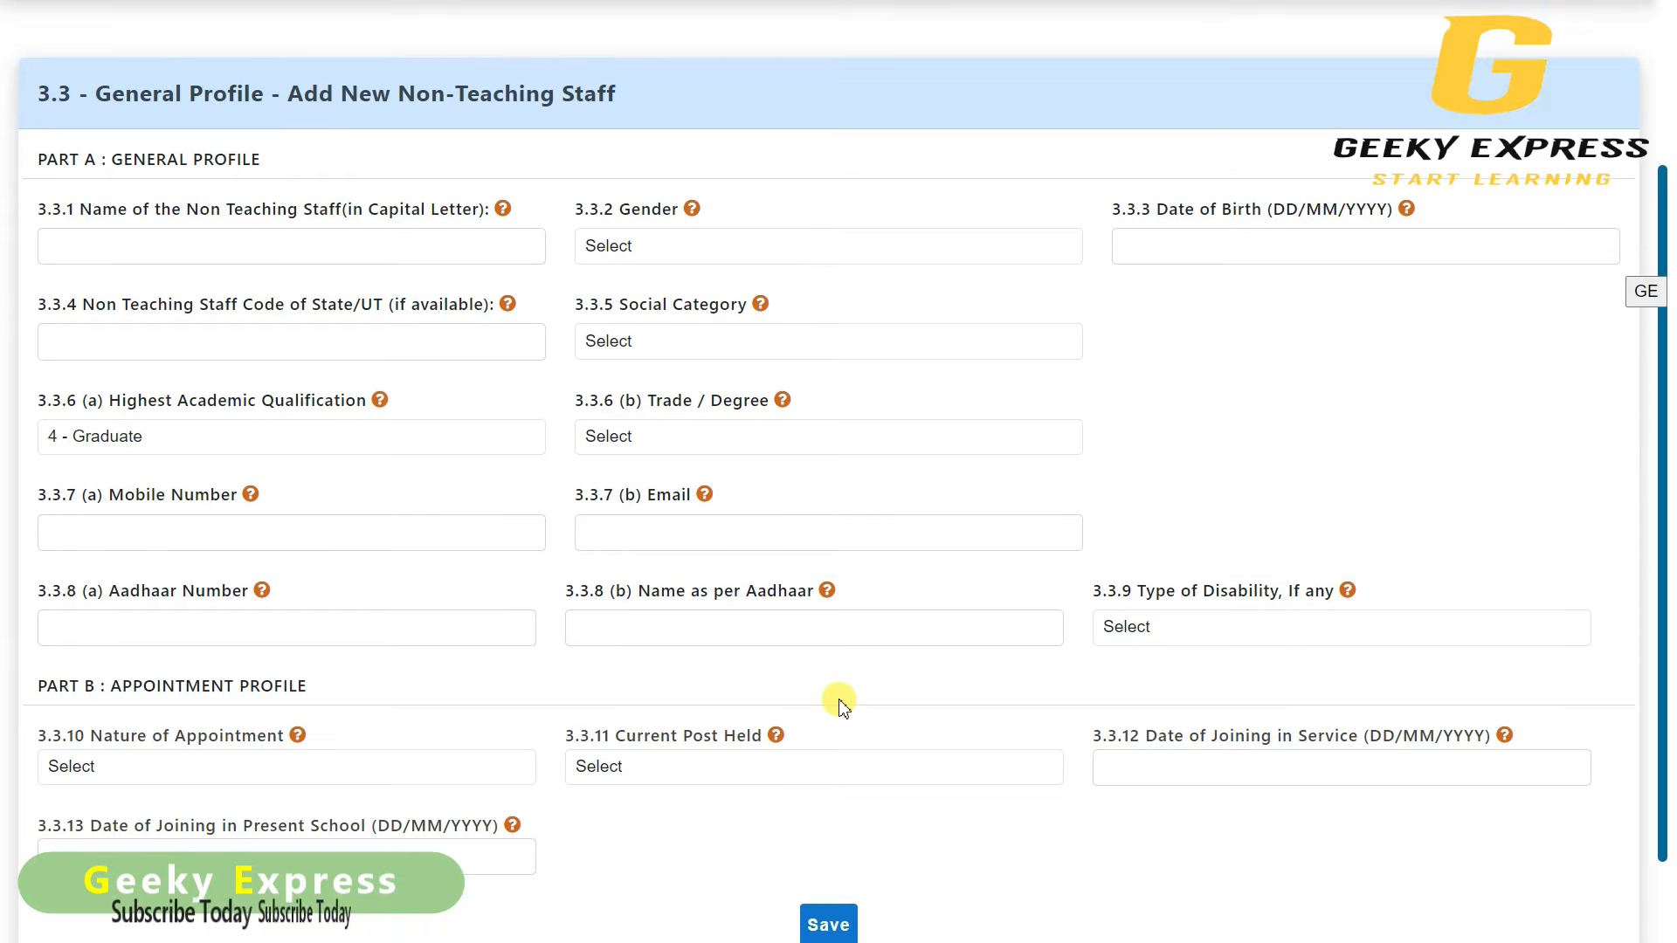
scroll(840, 706, up, 2)
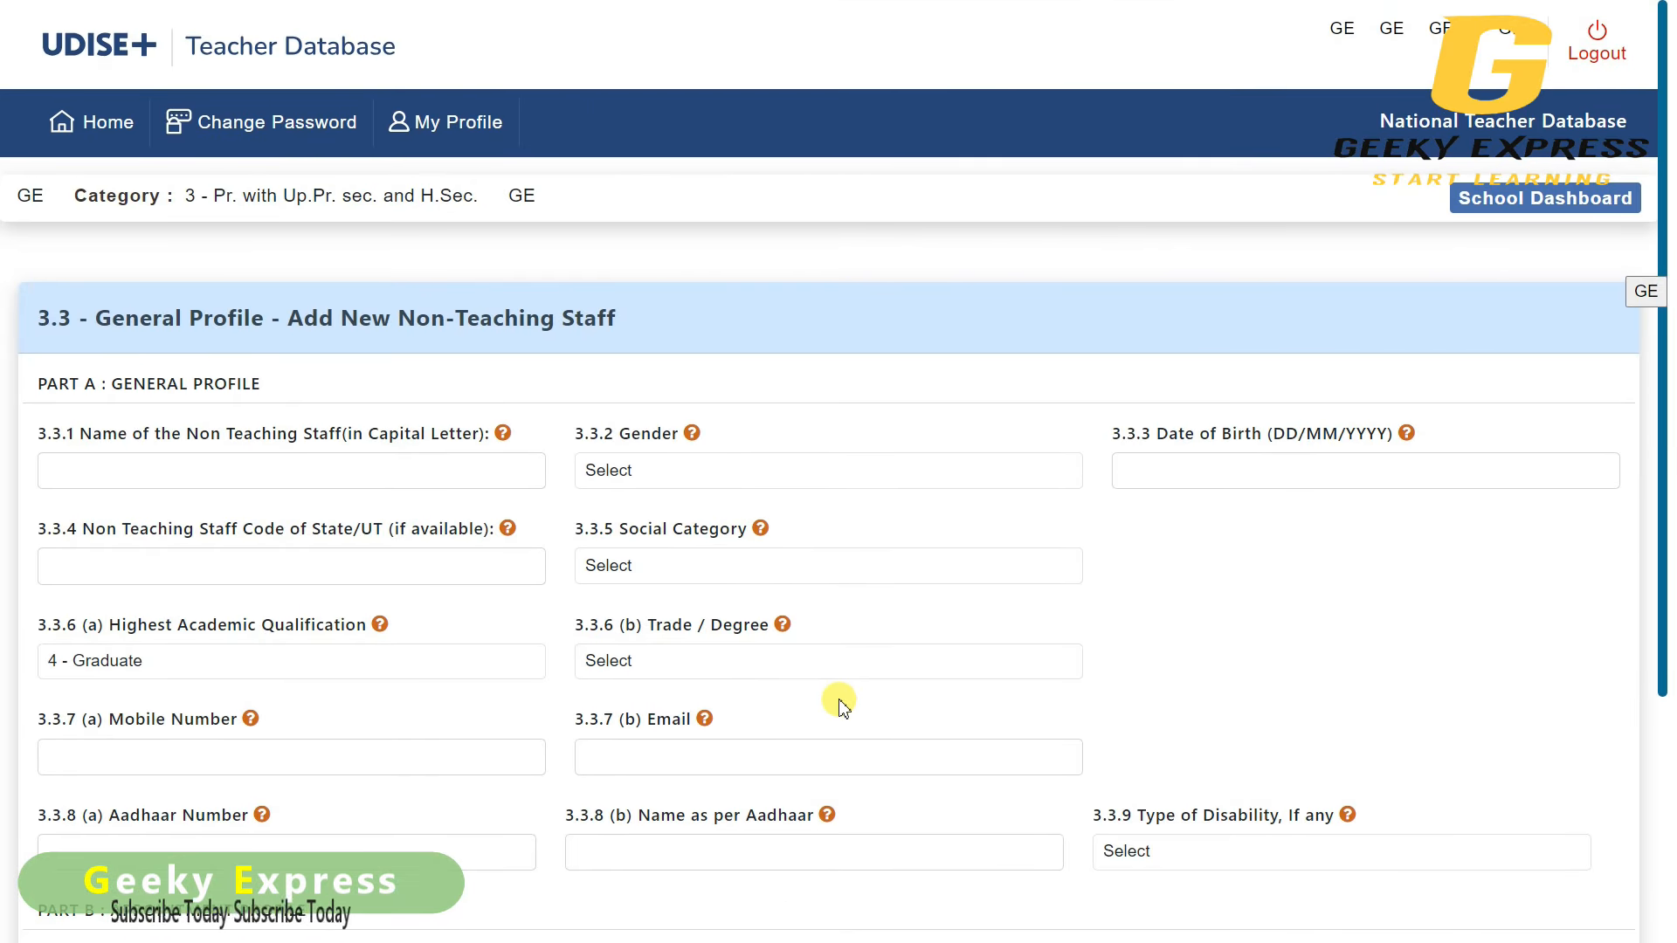